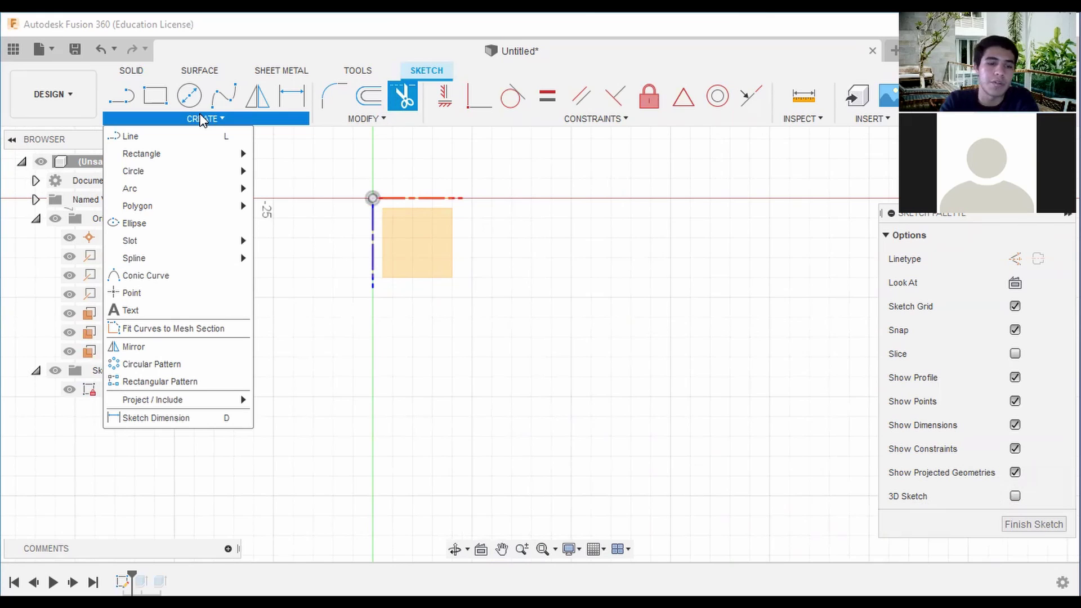
- Sketch a 30 mm circle touching both the red and green axes beside the origin
mouse_move(182, 171)
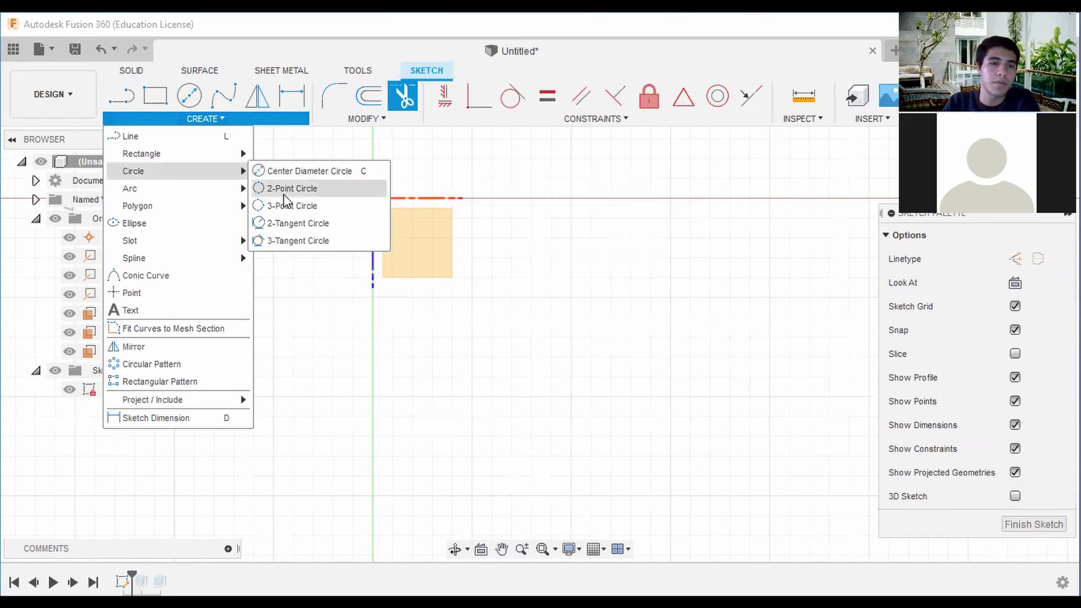
click(287, 175)
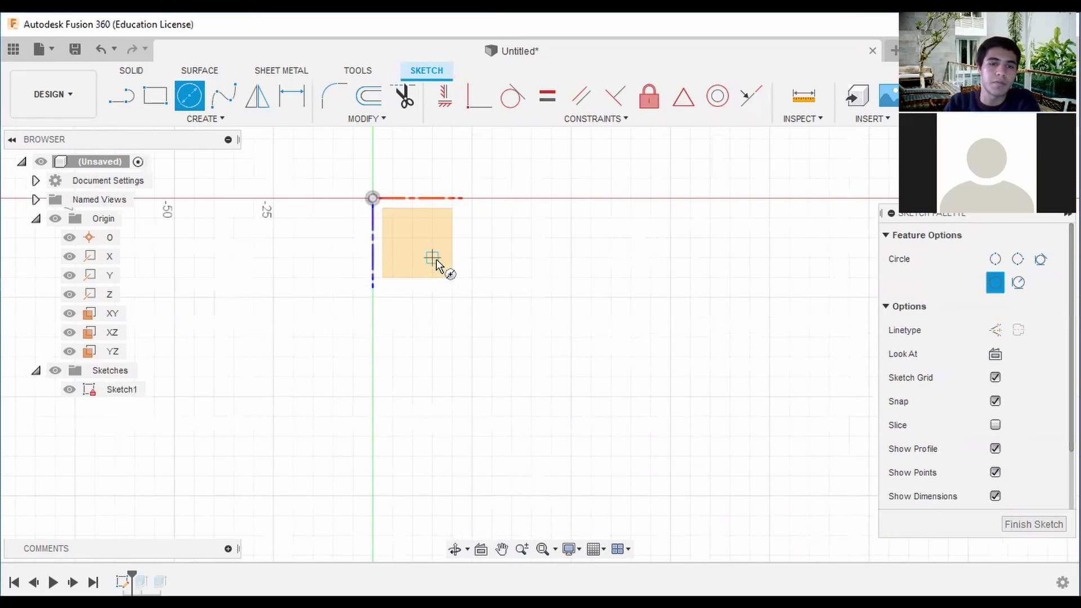
click(422, 258)
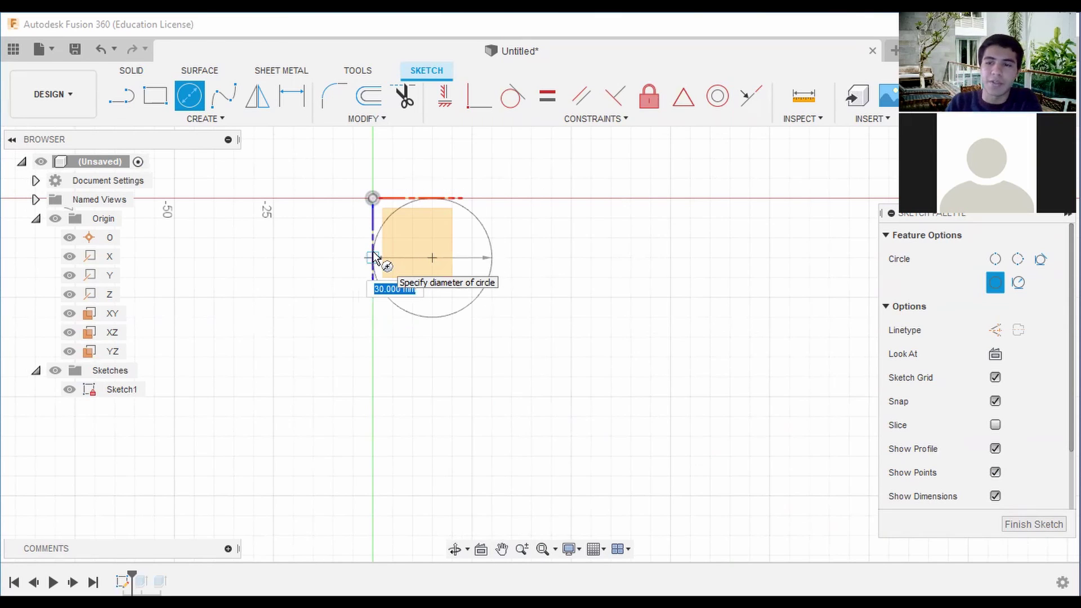
click(373, 258)
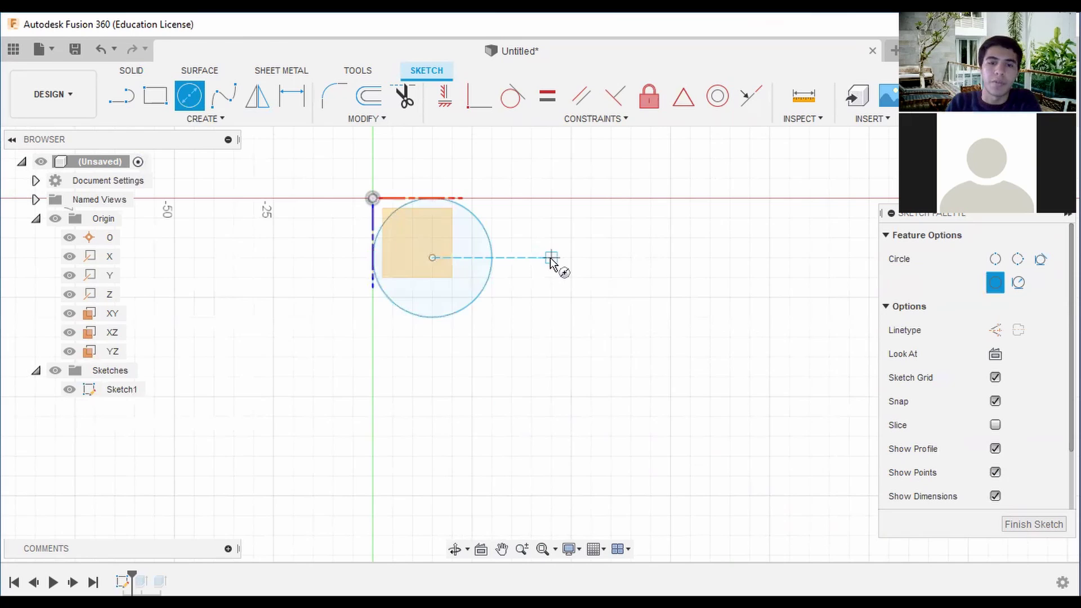
- Sketch a second circle of about 30 mm diameter level with the first, leaving a gap of about 5 mm
click(205, 118)
mouse_move(225, 172)
click(291, 188)
click(512, 257)
click(631, 258)
- Draw a vertical line up and a horizontal line outward from each circle's center to its edge
key(l)
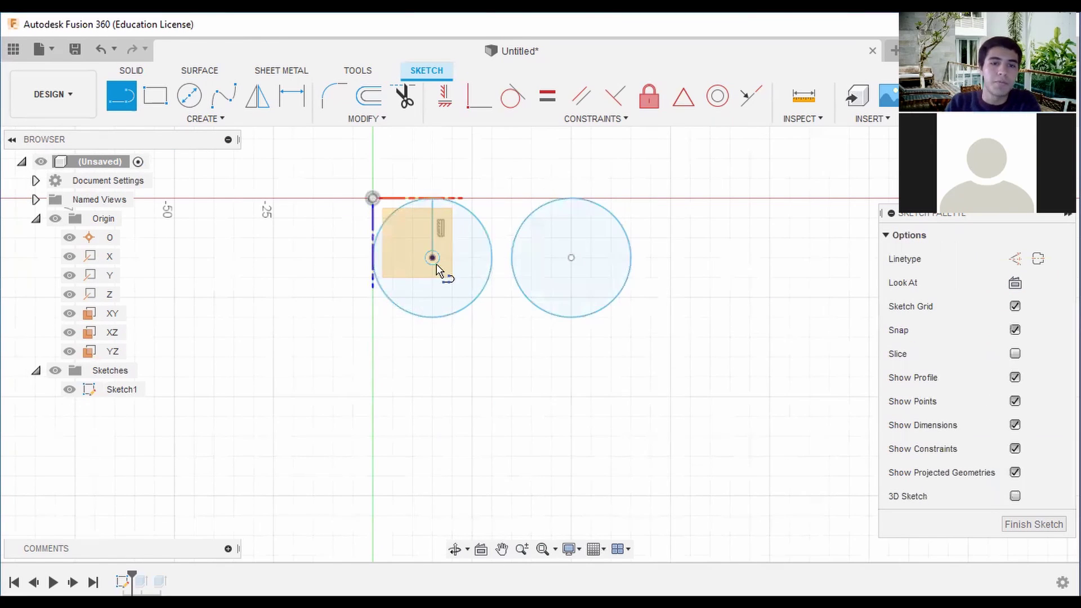
click(571, 258)
click(572, 198)
click(572, 258)
click(631, 258)
click(206, 119)
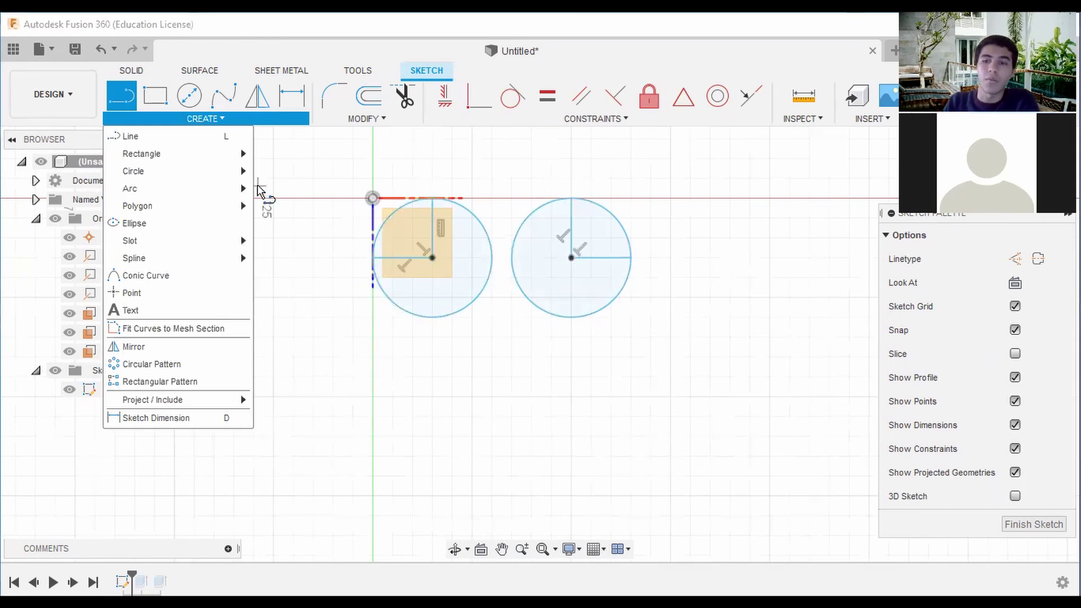
- Draw a horizontal line about 5 mm below each circle's center, running outward to the circle's edge
middle_drag(411, 289, 380, 253)
scroll(387, 254, up, 1)
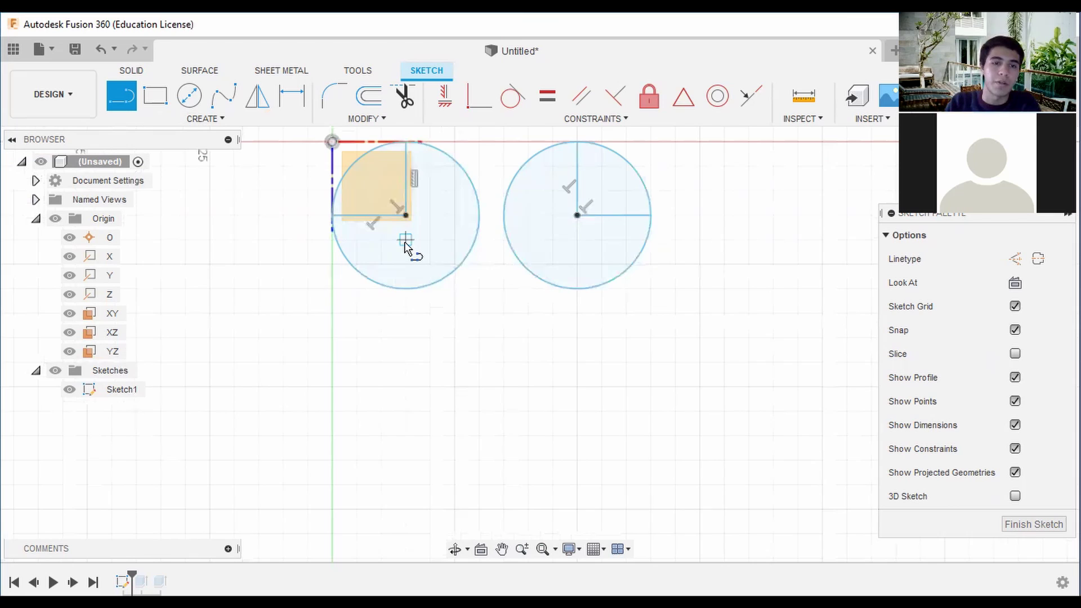
click(406, 239)
click(335, 239)
click(577, 238)
scroll(641, 241, up, 3)
click(648, 239)
scroll(698, 204, down, 2)
- Draw a vertical line midway between the circles up to their top level, plus a 70 mm vertical line down from there
click(121, 104)
click(121, 107)
scroll(507, 205, up, 5)
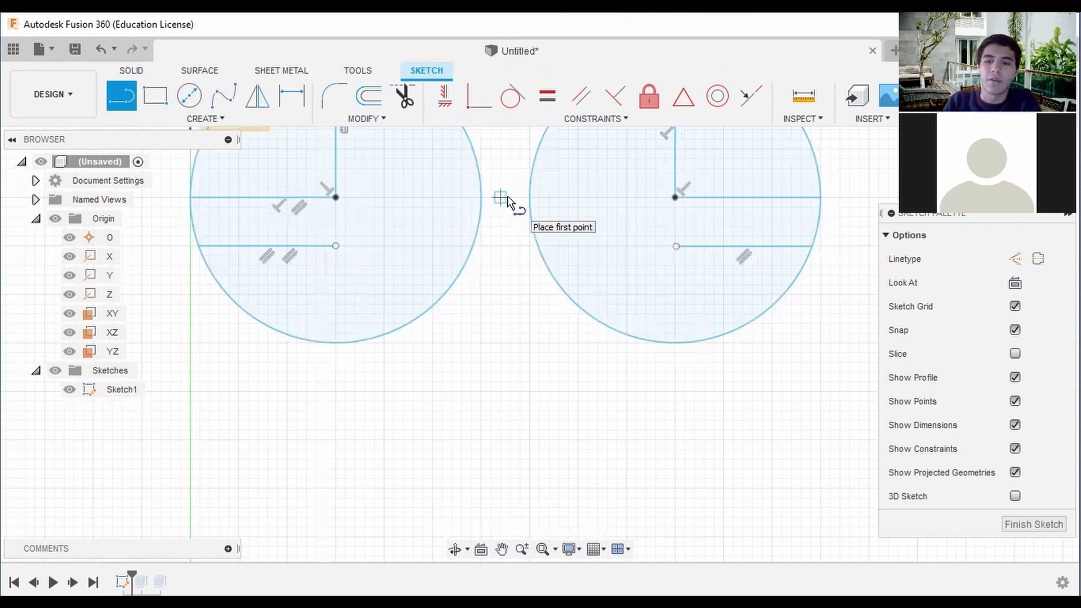
click(507, 198)
scroll(512, 205, down, 4)
scroll(509, 197, up, 2)
click(508, 195)
scroll(509, 195, down, 3)
middle_drag(510, 502, 503, 364)
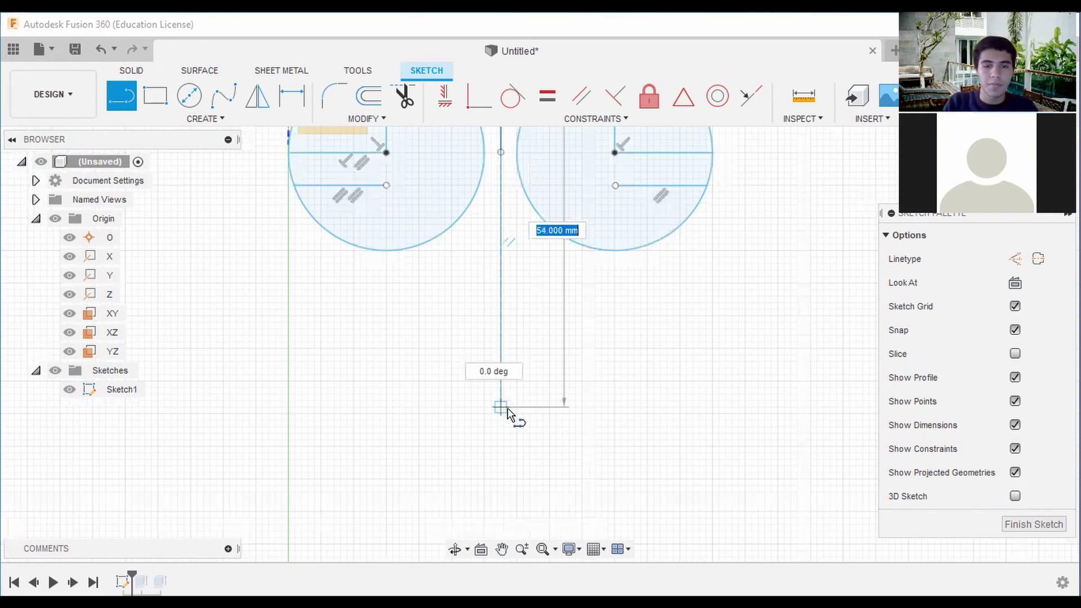
scroll(502, 451, down, 2)
middle_drag(505, 488, 516, 417)
text(70)
key(Return)
- Draw two slanted lines joining the outer ends of the lower horizontal lines to the bottom end of the 70 mm line
click(133, 101)
scroll(461, 167, down, 2)
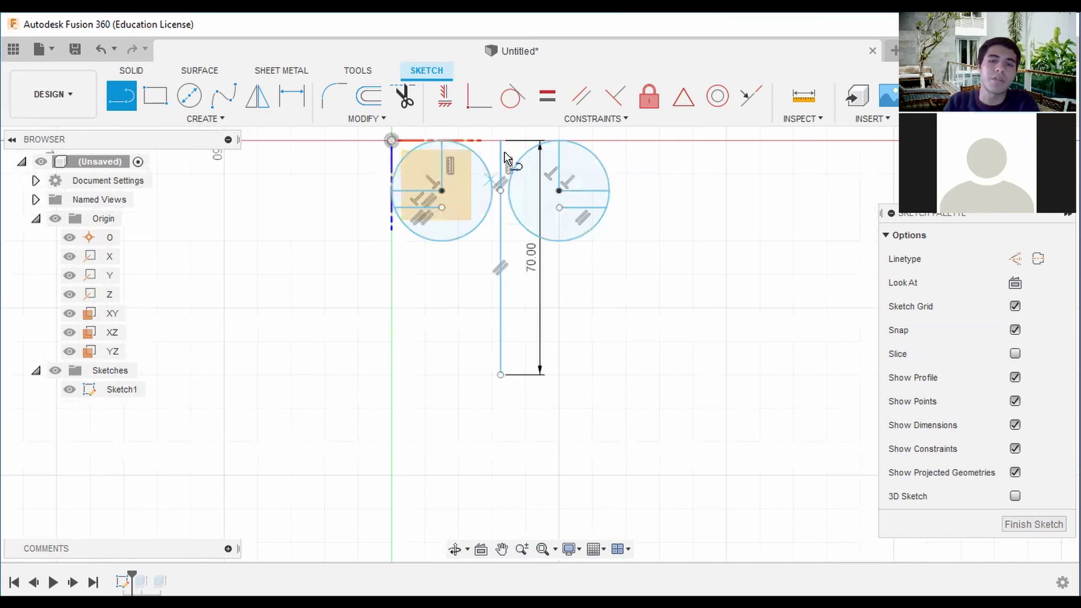
scroll(562, 195, up, 3)
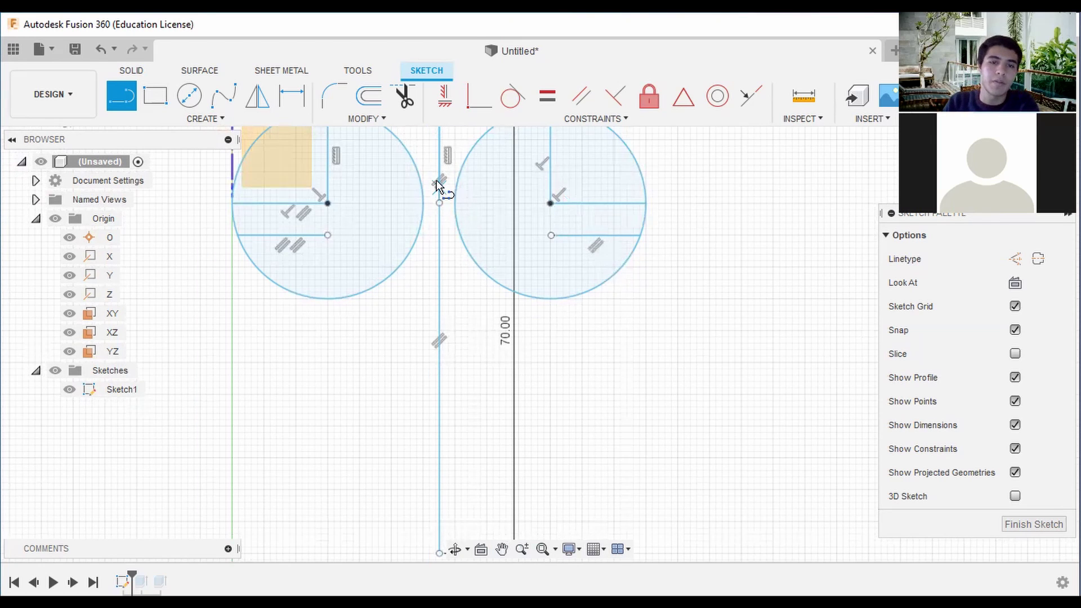
scroll(442, 194, down, 2)
click(328, 223)
click(443, 403)
click(556, 223)
scroll(437, 205, up, 3)
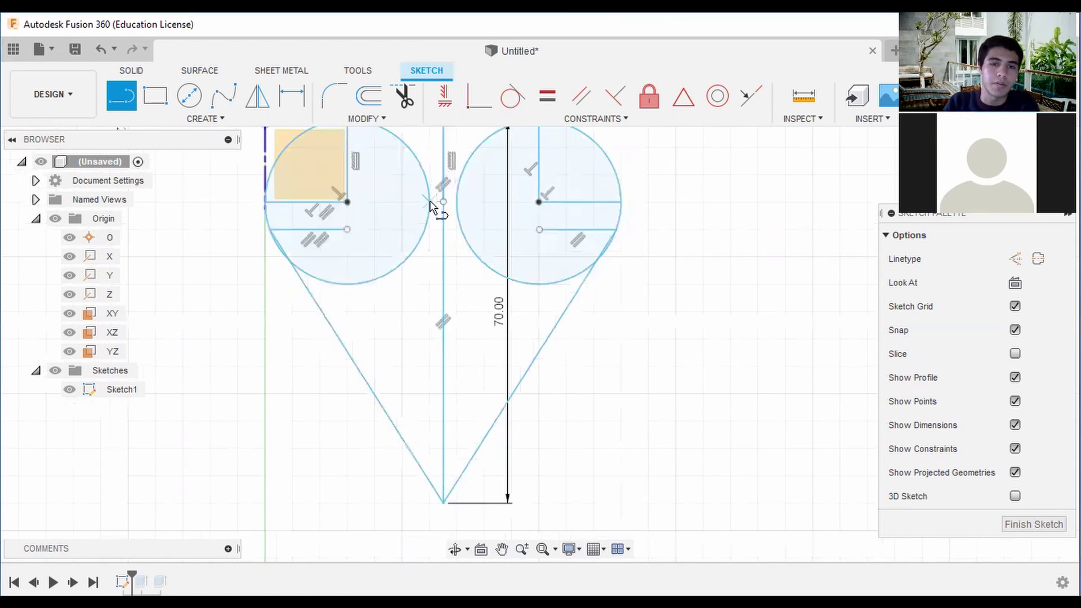
scroll(489, 247, down, 3)
click(376, 101)
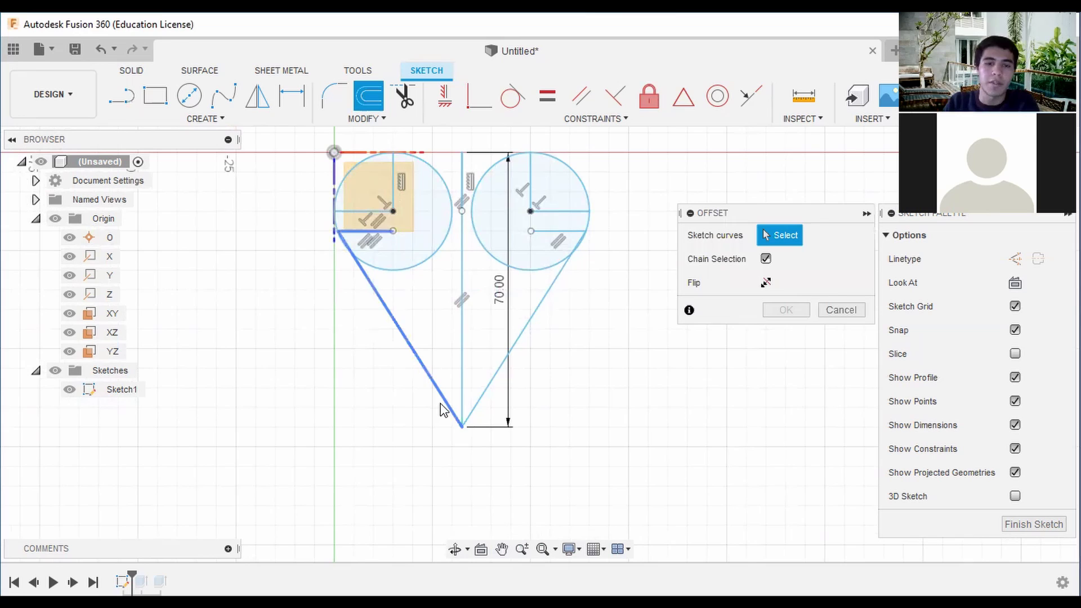
click(498, 369)
drag(500, 370, 520, 386)
key(Escape)
- Copy the two slanted lines straight up so they meet between the circles, and trim their ends above the circles
right_click(490, 383)
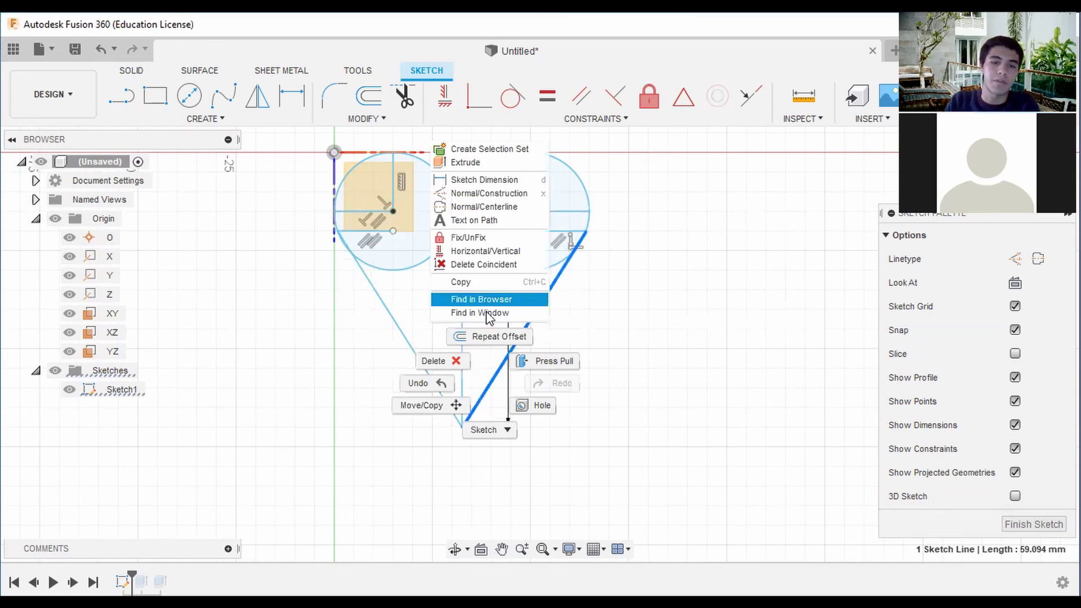
click(425, 405)
click(424, 366)
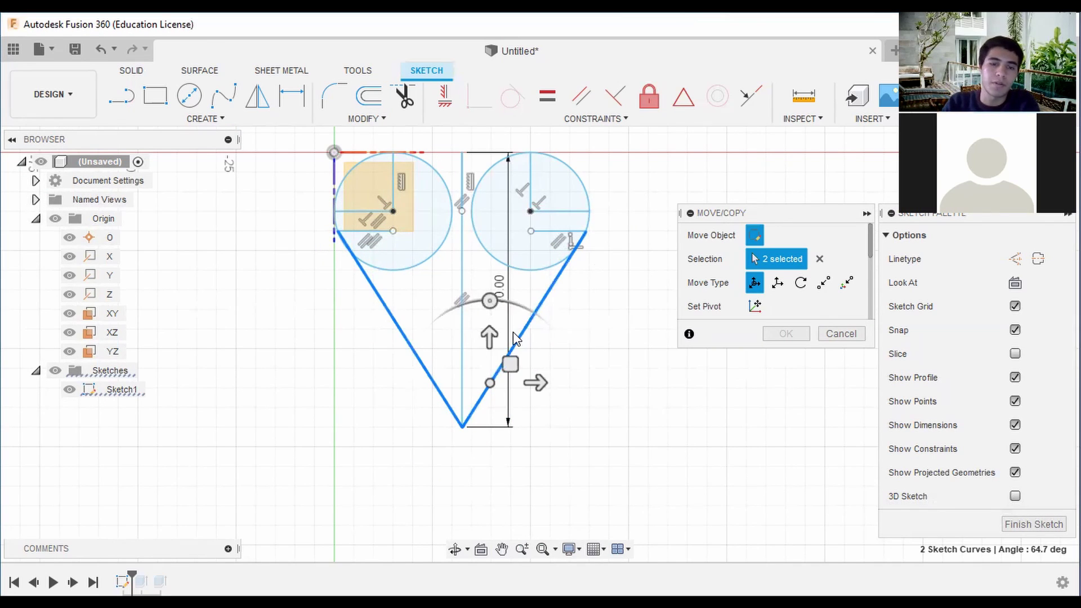
scroll(766, 313, down, 3)
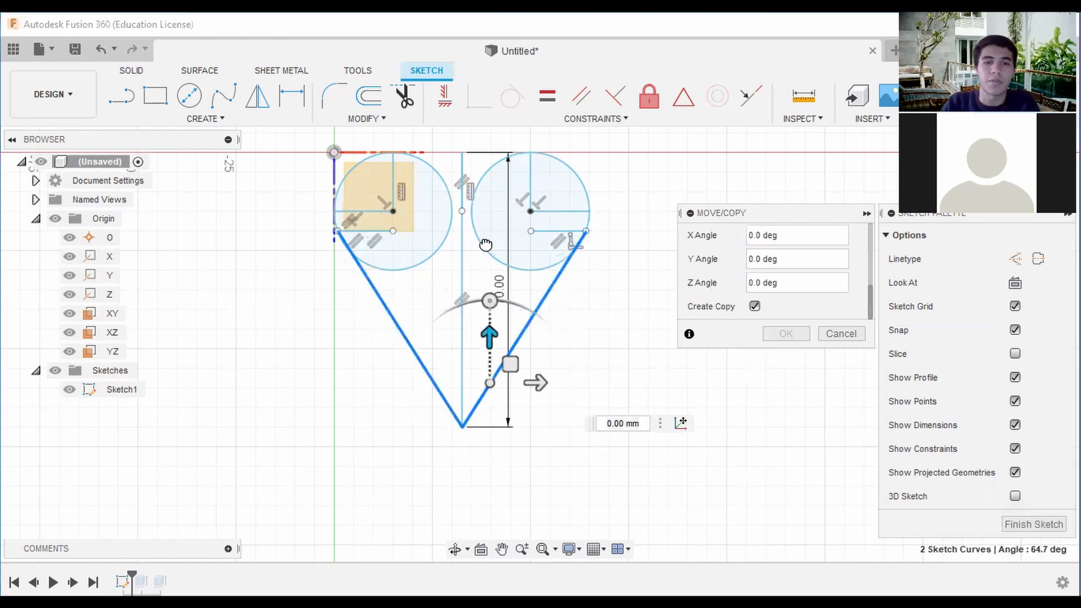
drag(485, 245, 485, 172)
scroll(485, 172, down, 2)
middle_drag(486, 176, 485, 252)
drag(485, 252, 485, 235)
click(402, 98)
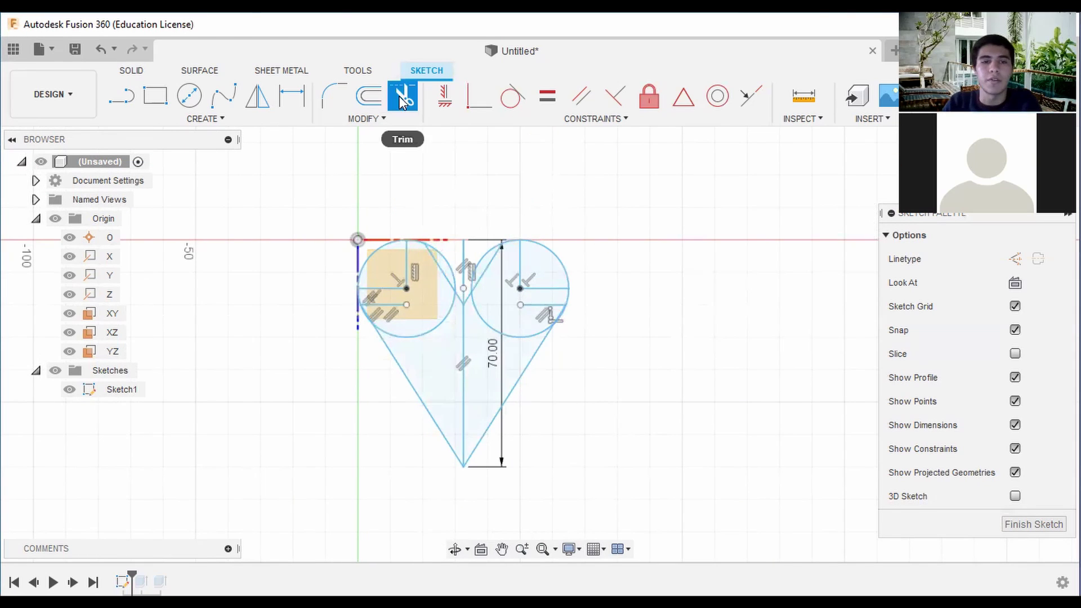
- Fillet the heart's bottom point and the V between the circles with a 5 mm radius
middle_drag(496, 242, 459, 216)
click(335, 95)
click(454, 398)
click(419, 428)
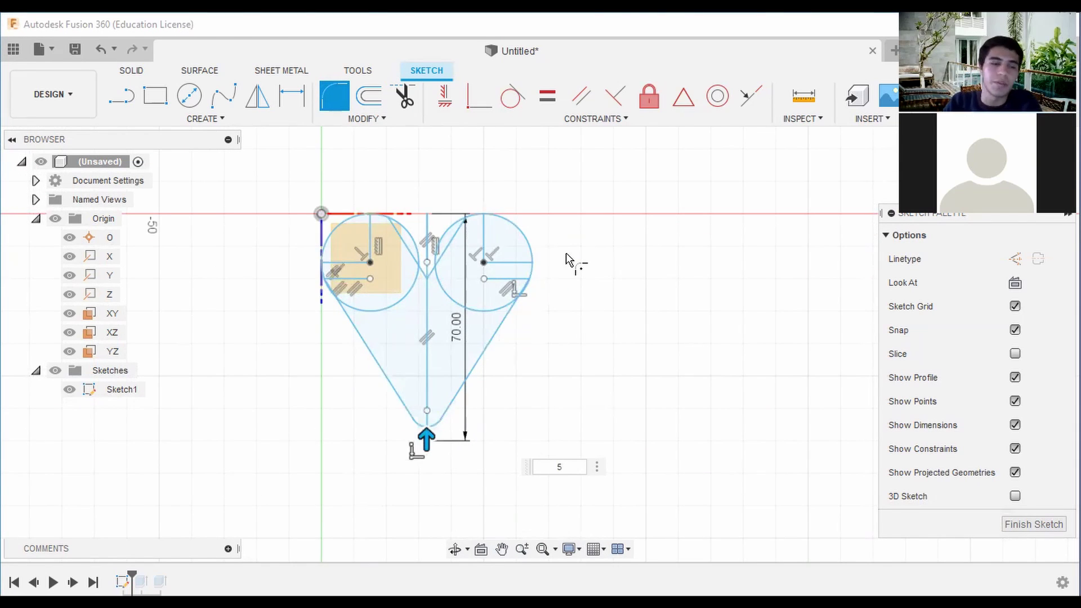
scroll(434, 270, up, 4)
click(430, 278)
click(410, 275)
key(Return)
scroll(485, 253, down, 4)
mouse_move(485, 253)
middle_down()
mouse_move(487, 277)
mouse_move(446, 250)
middle_up()
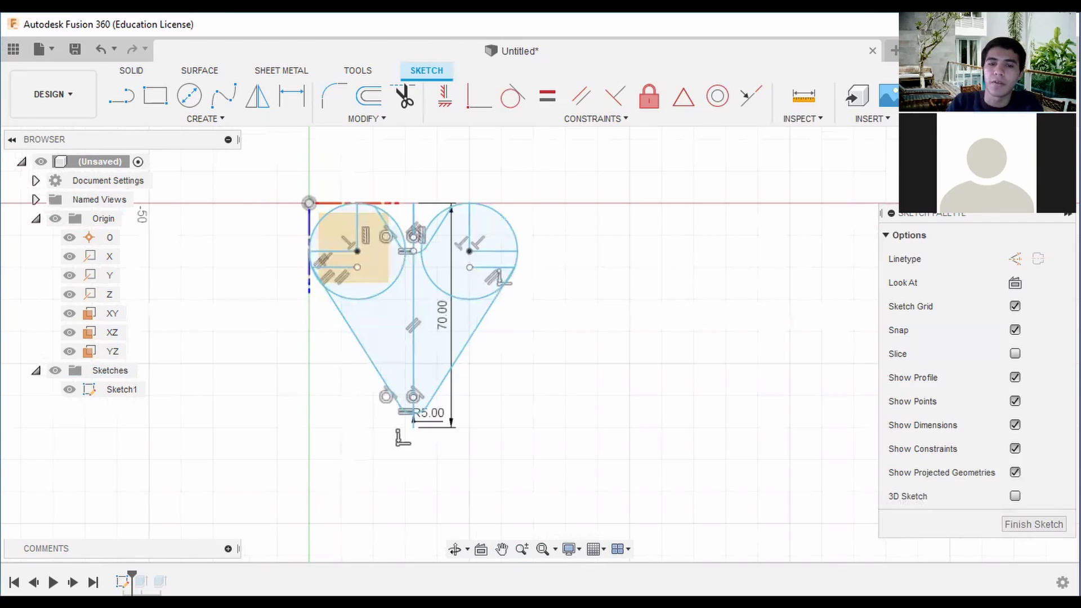
- Finish the sketch and extrude all heart profiles 20 mm as a new body
click(1034, 525)
click(1029, 167)
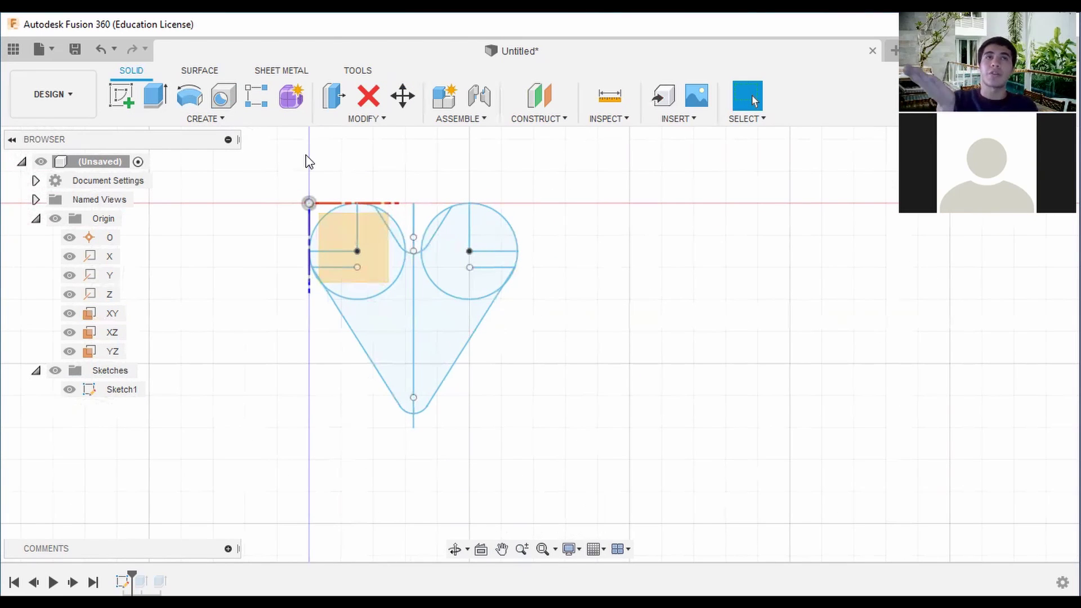
click(158, 104)
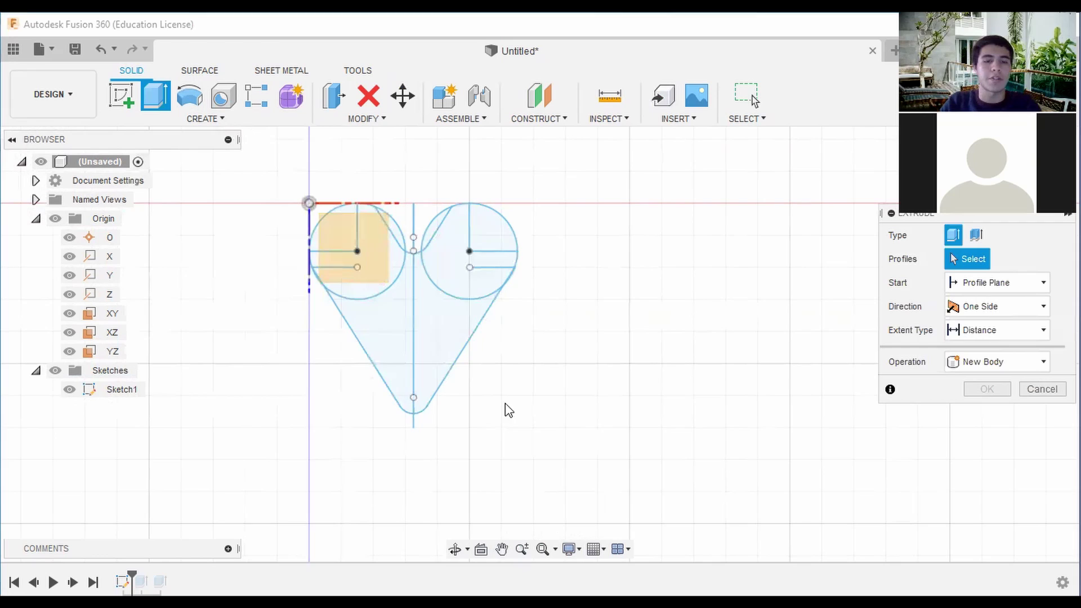
drag(505, 403, 299, 192)
text(20)
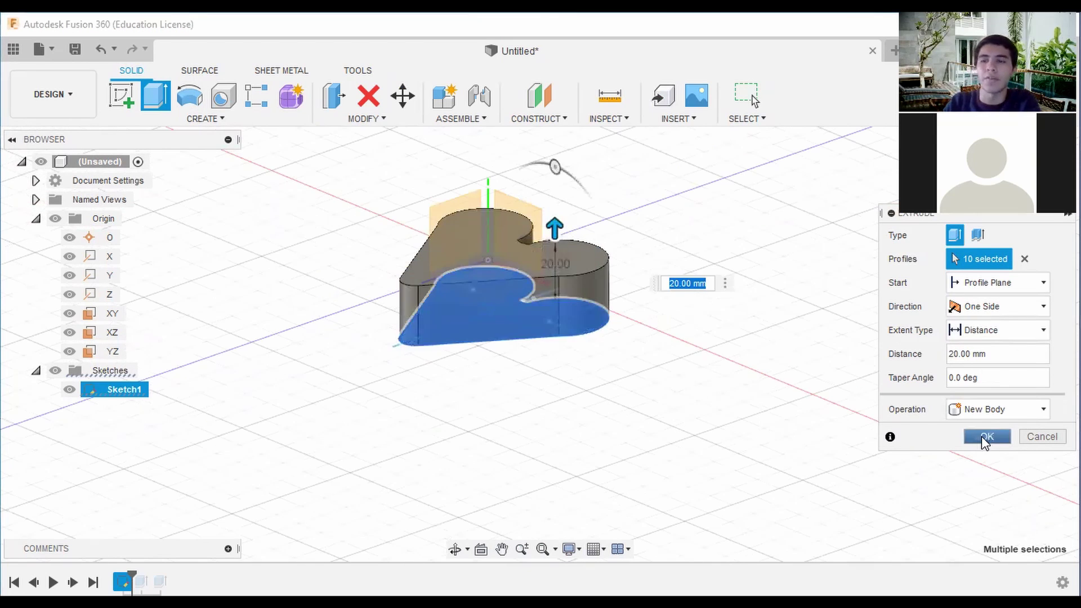
click(986, 437)
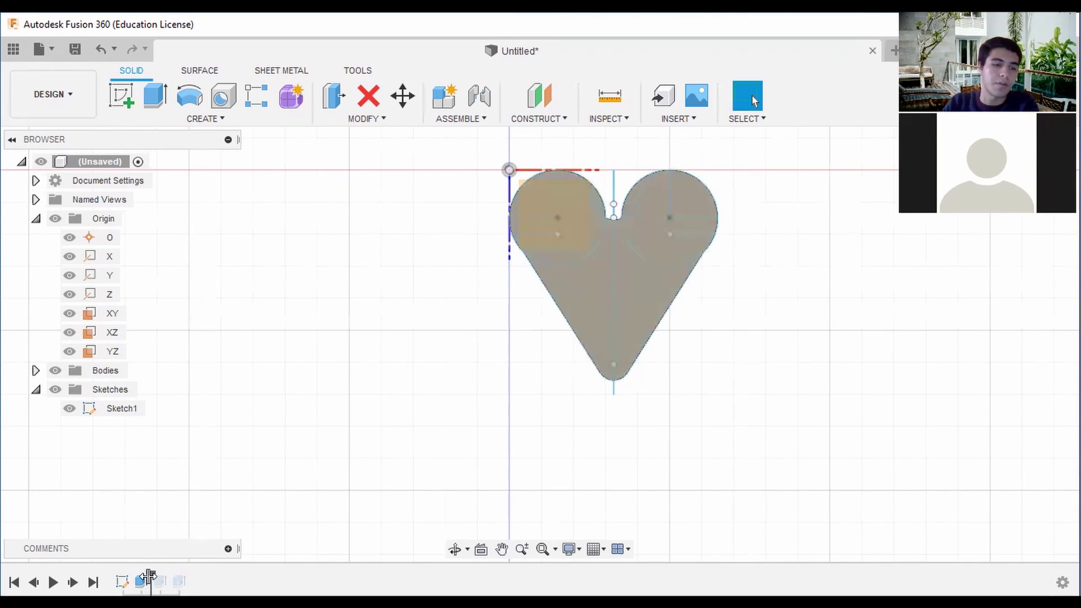
- Edit the heart extrusion into a thin extrude with a 2 mm wall on the inside
right_click(148, 578)
click(186, 421)
click(989, 235)
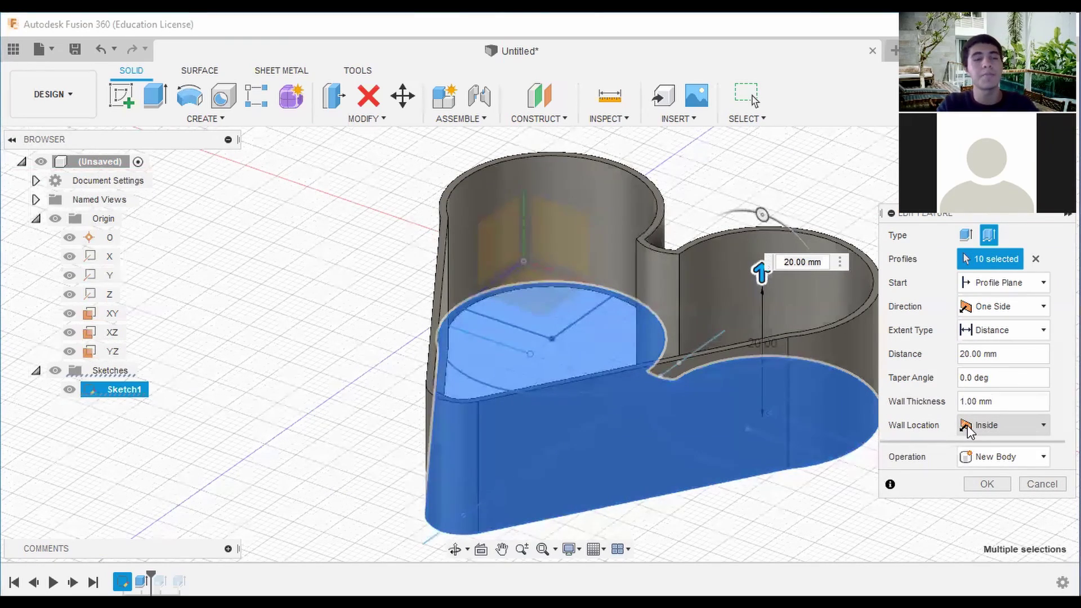
click(965, 235)
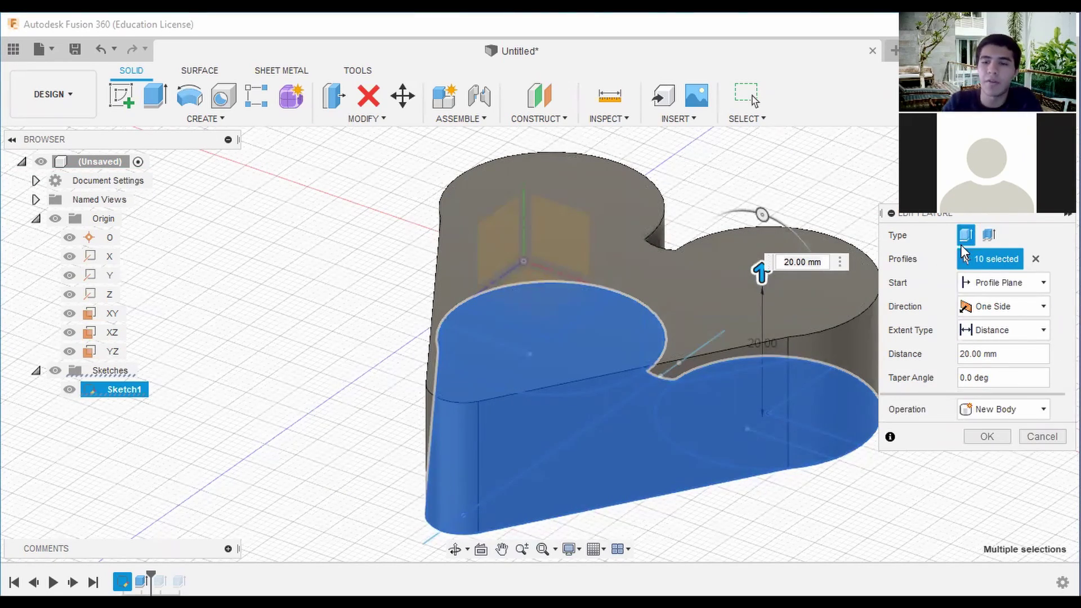
click(989, 236)
text(3)
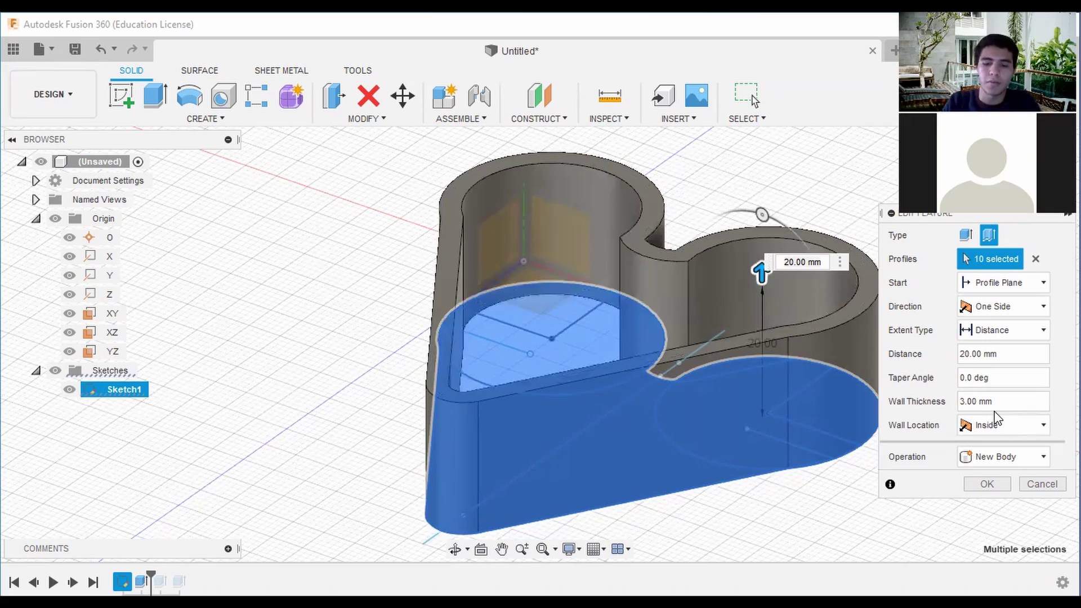
key(BackSpace)
text(2)
scroll(805, 316, down, 3)
click(987, 485)
- Extrude all the heart profiles up into the walled body as a solid floor joined to the walls
shift+middle_drag(540, 344, 614, 394)
click(1035, 168)
middle_drag(957, 194, 873, 234)
click(157, 101)
drag(760, 407, 439, 164)
shift+middle_drag(772, 496, 699, 422)
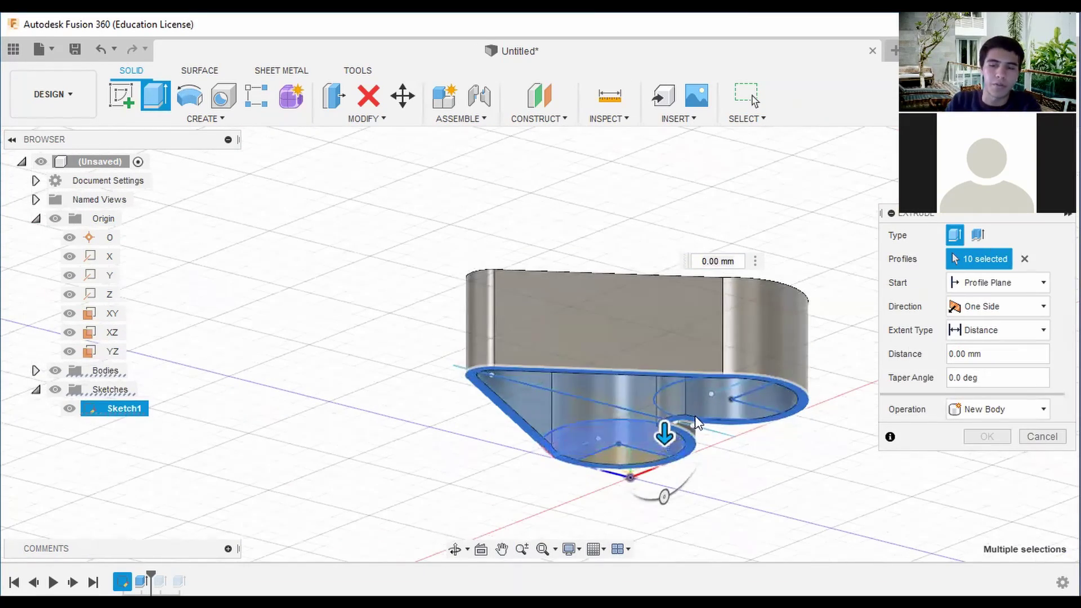
drag(664, 433, 665, 406)
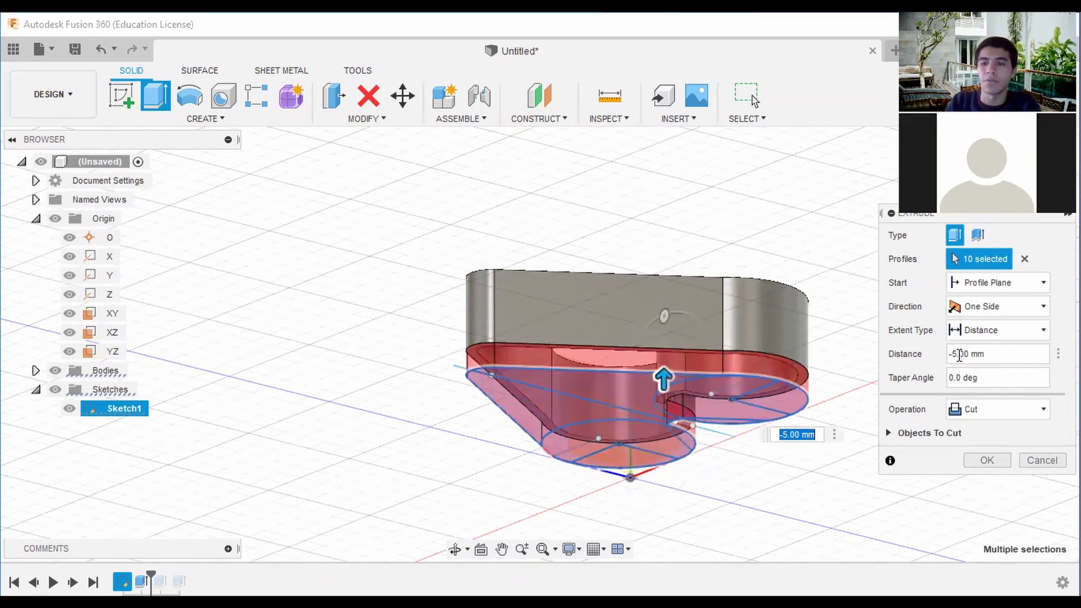
click(989, 418)
click(990, 431)
shift+middle_drag(811, 388, 850, 478)
click(987, 436)
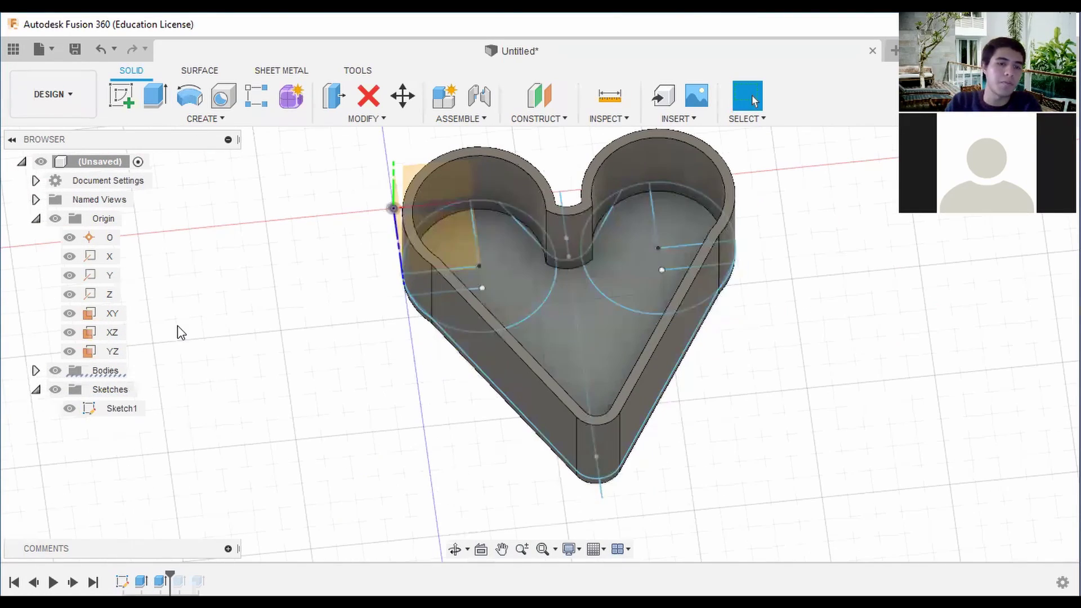
- Collapse the Origin folder and hide the origin and the sketches
click(35, 218)
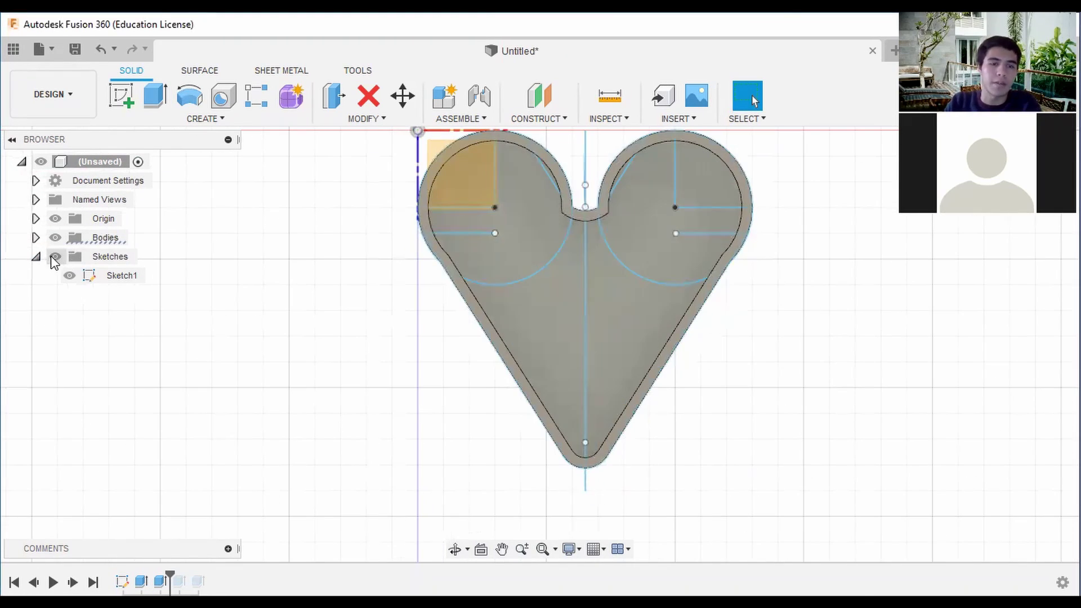
click(54, 257)
shift+middle_drag(539, 342, 490, 282)
click(1030, 169)
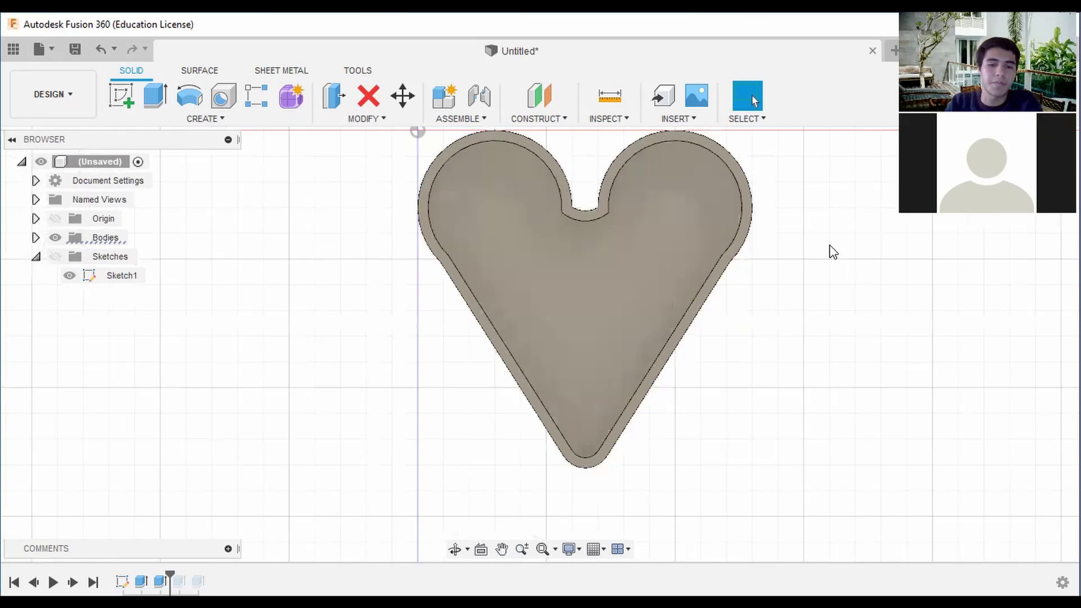
click(1031, 169)
shift+middle_drag(619, 338, 623, 208)
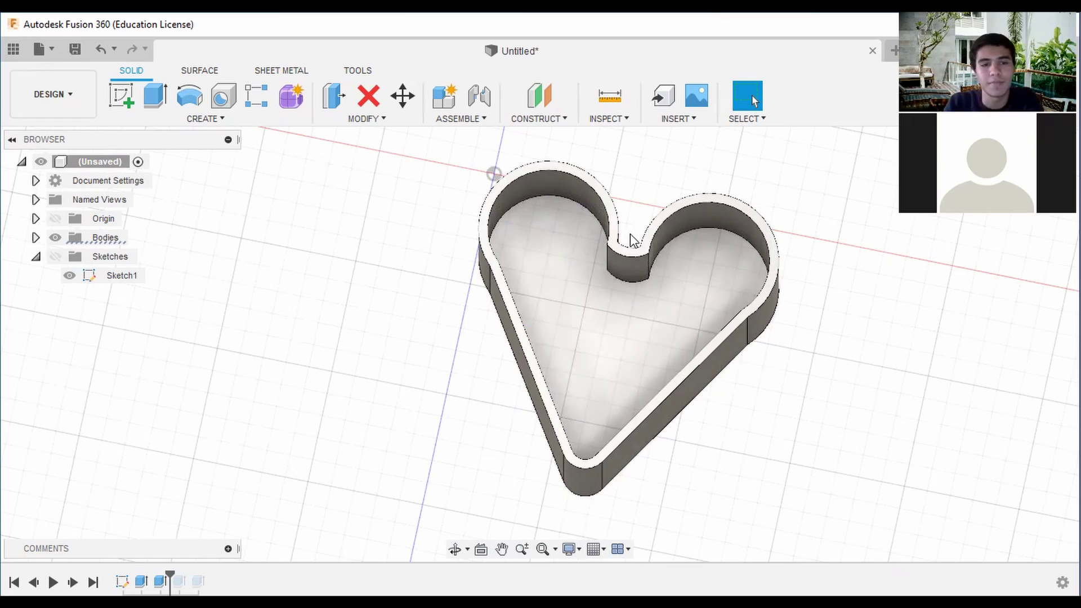
click(1030, 169)
click(123, 582)
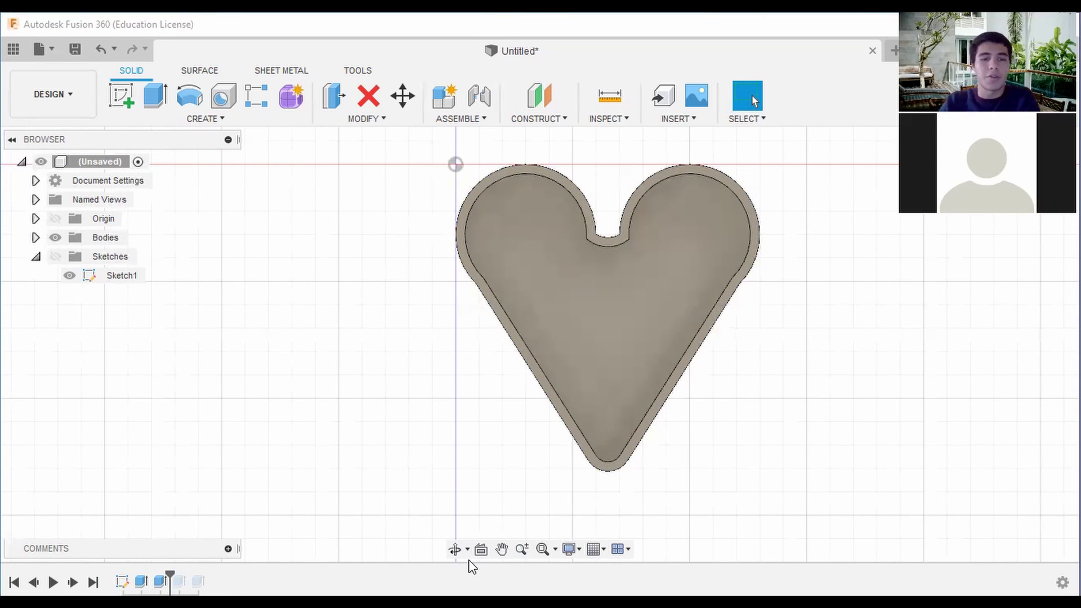
mouse_move(738, 361)
shift+middle_down()
mouse_move(697, 283)
mouse_move(704, 237)
shift+middle_up()
shift+middle_drag(551, 329, 586, 317)
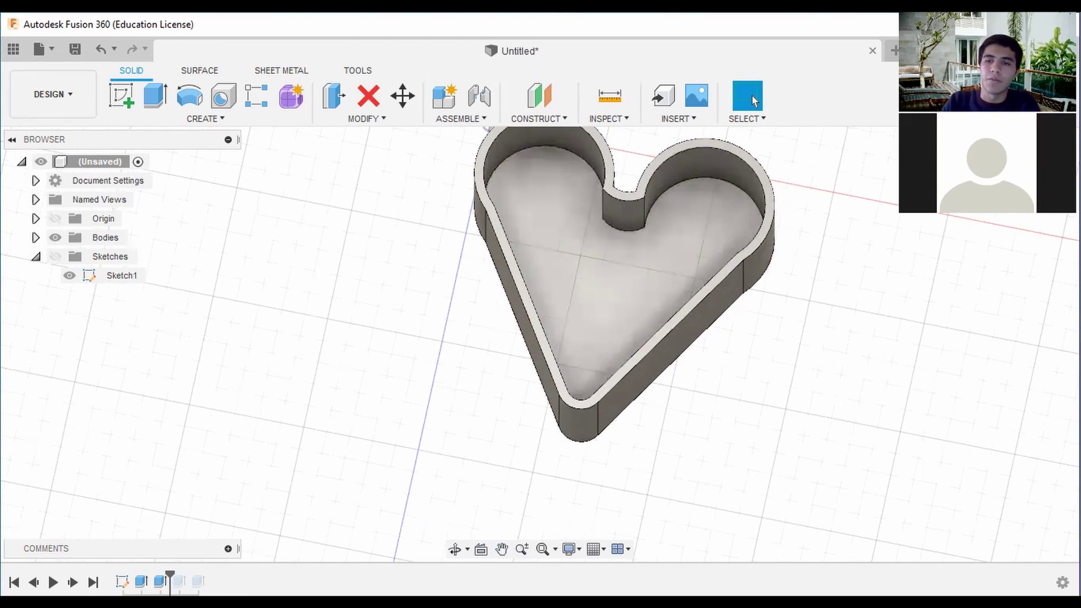
- Start a two-sided extrusion of all the heart profiles, with distances of 40 mm and -35 mm, to form a lid above the box
click(1030, 169)
click(155, 95)
click(711, 197)
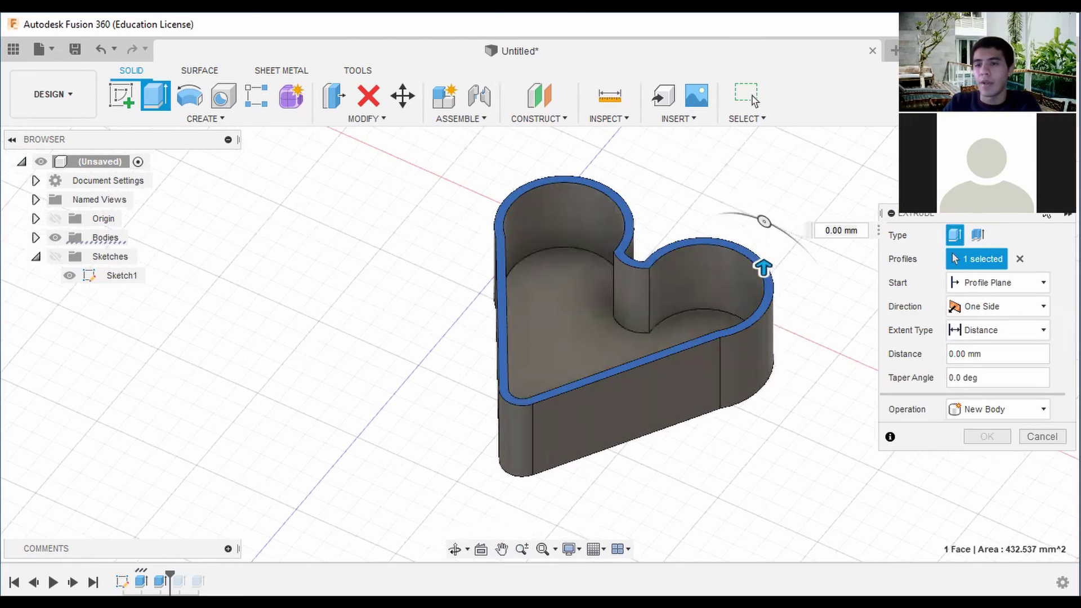
click(1021, 262)
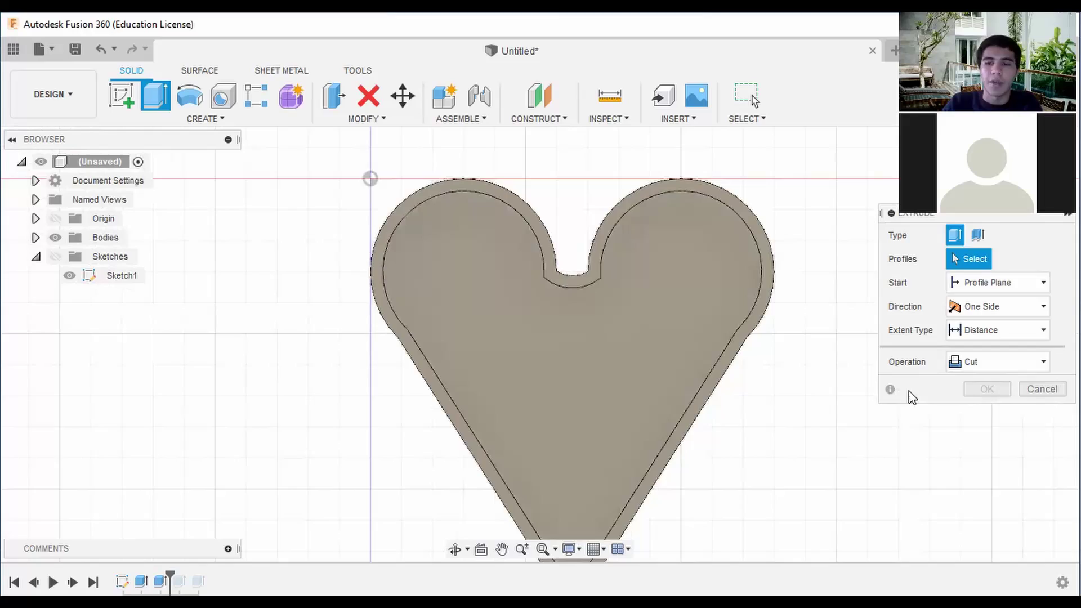
mouse_move(908, 393)
middle_down()
mouse_move(728, 401)
mouse_move(726, 386)
middle_up()
click(686, 296)
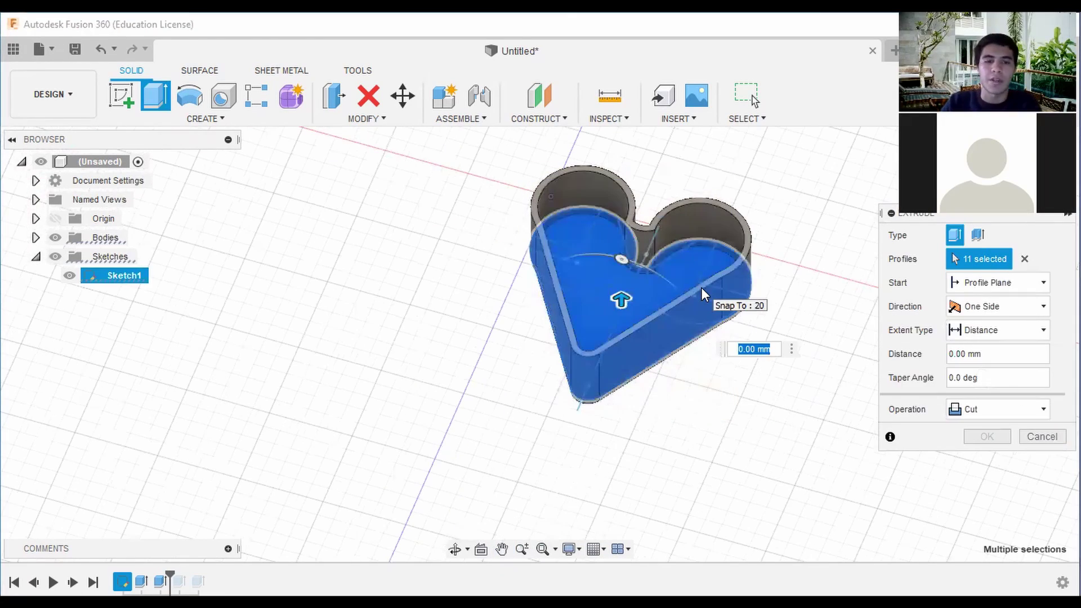
click(1026, 306)
click(983, 334)
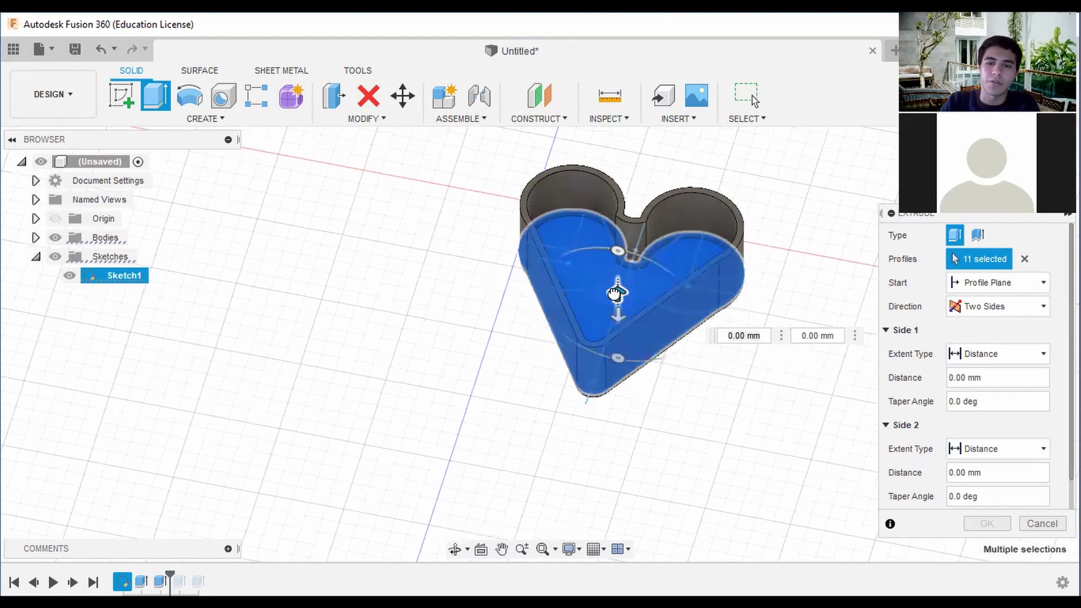
drag(618, 295, 625, 202)
drag(619, 317, 619, 235)
shift+middle_drag(620, 235, 479, 163)
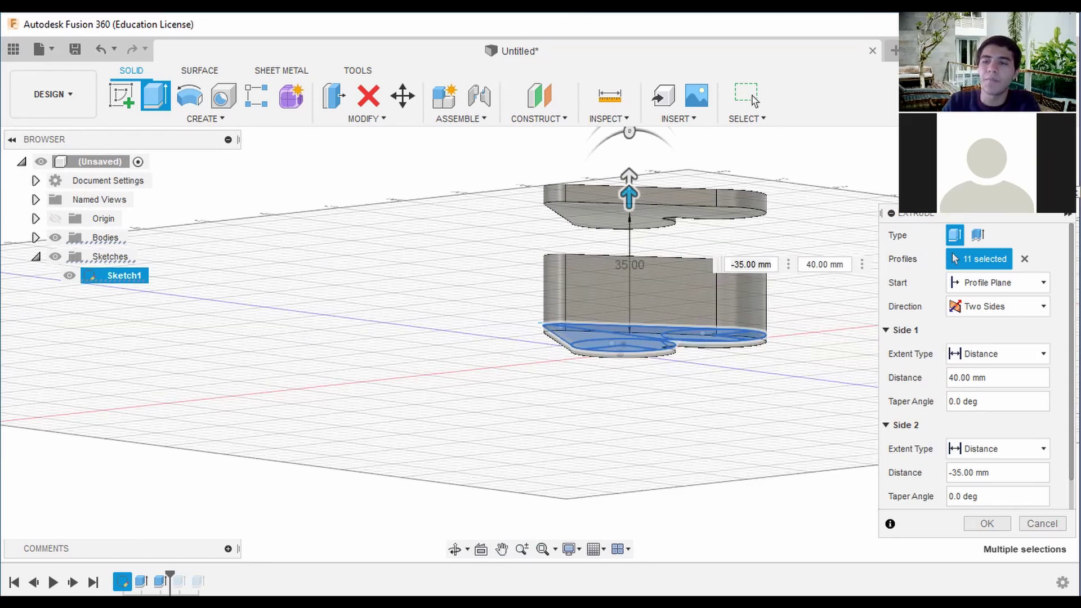
- Set the lid extrusion's second-side distance to -38 mm and finish the extrusion
shift+middle_drag(540, 344, 544, 397)
scroll(631, 389, up, 3)
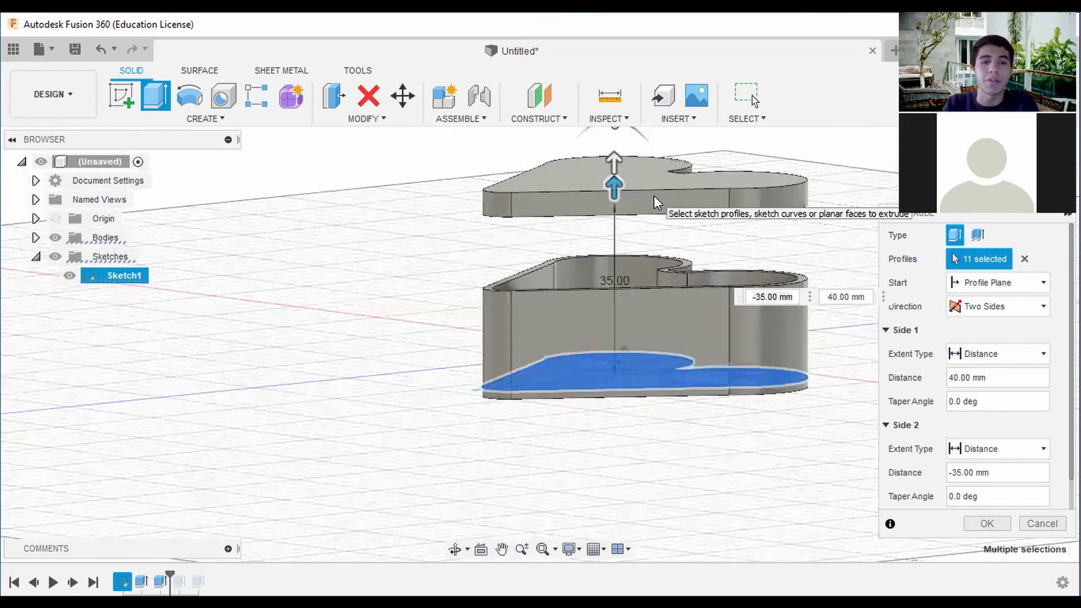
shift+middle_drag(652, 231, 597, 193)
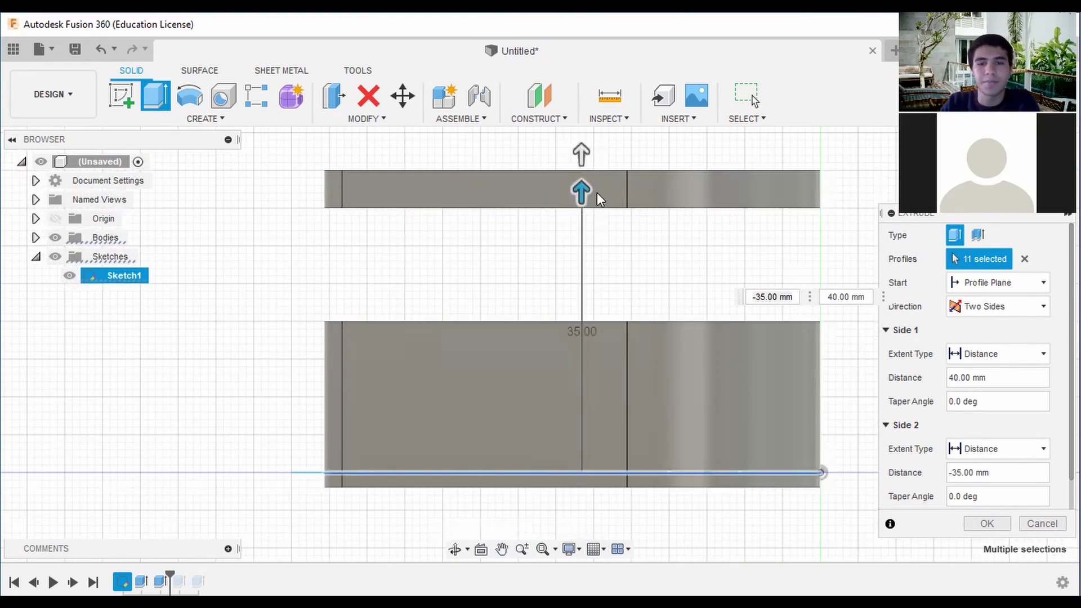
scroll(606, 225, up, 4)
drag(607, 234, 620, 204)
scroll(607, 206, down, 1)
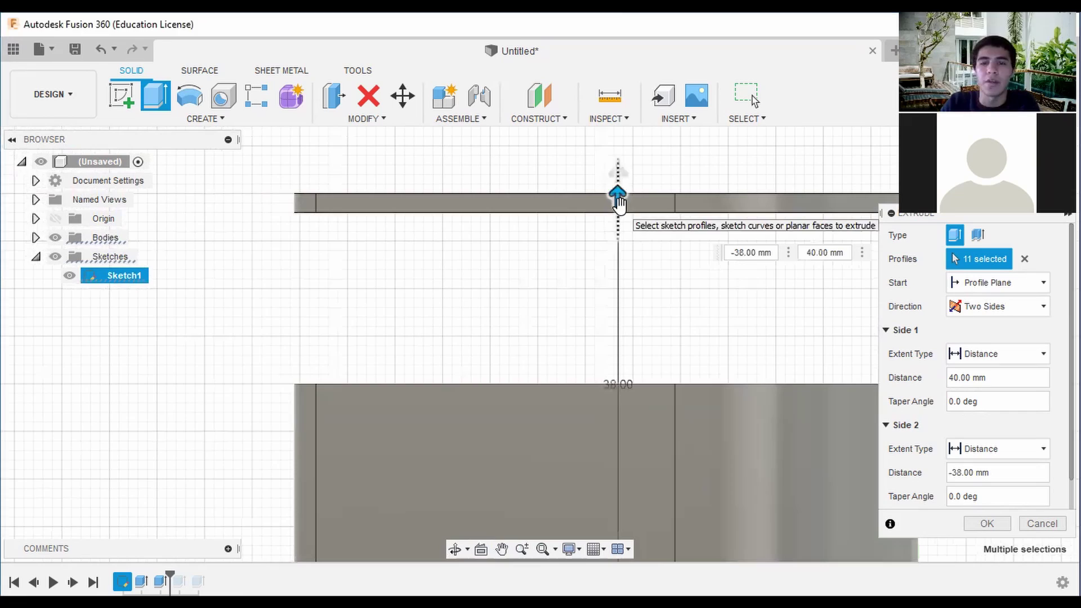
key(Return)
- Start another extrusion of all the heart profiles as a thin extrude in two directions
shift+middle_drag(708, 242, 519, 394)
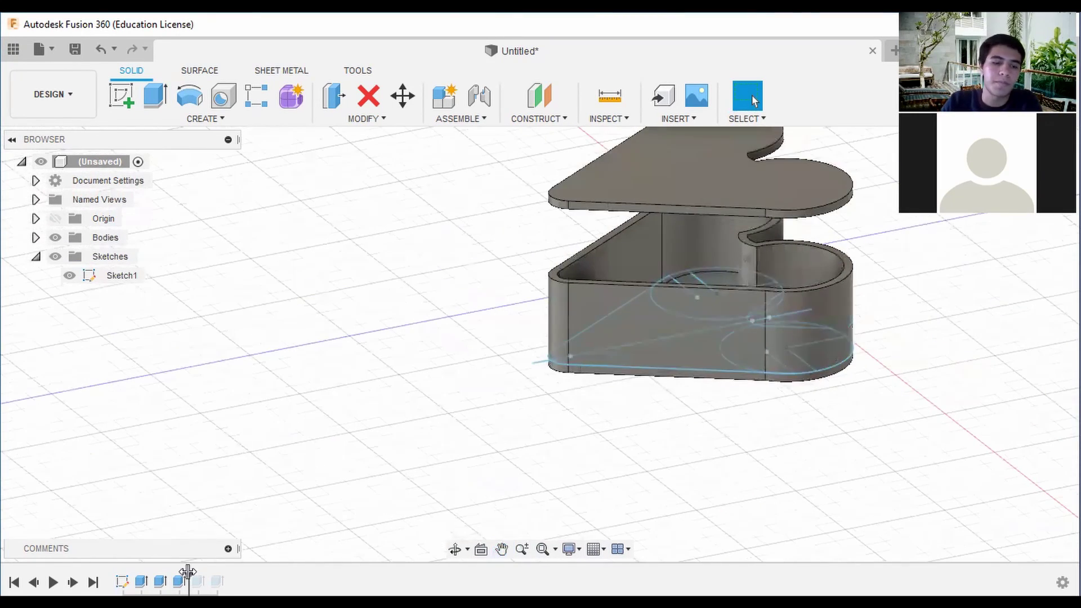
key(e)
click(121, 276)
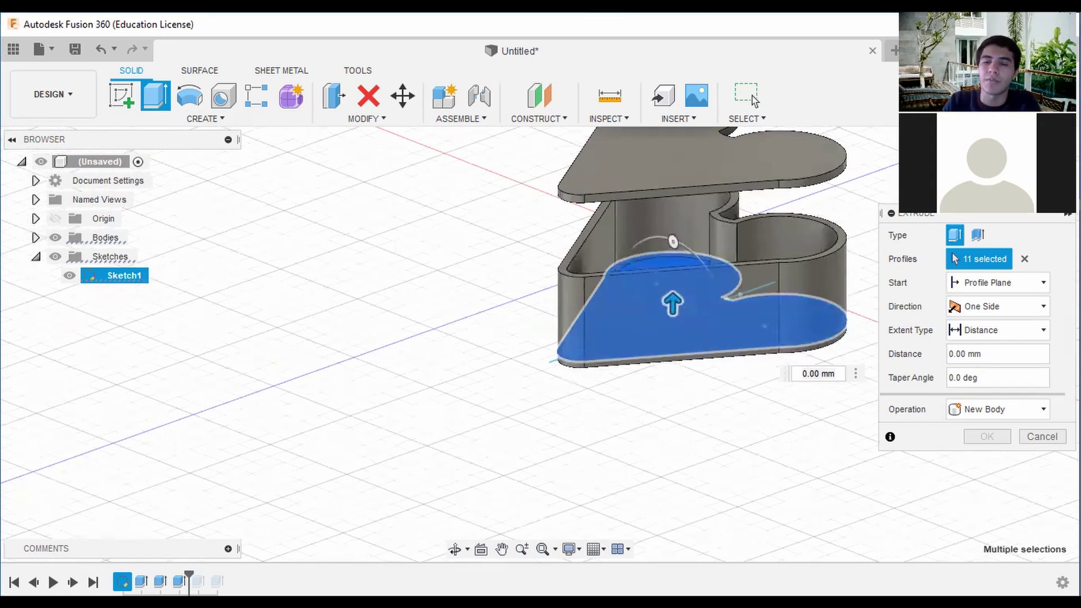
click(977, 235)
click(1018, 306)
click(992, 338)
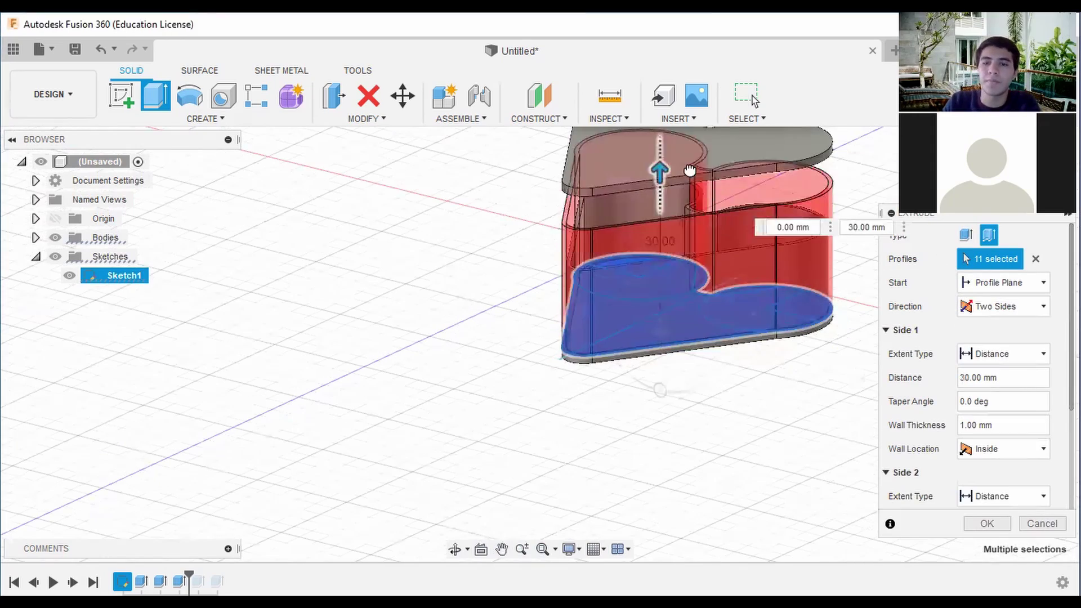
- Set the thin extrusion's distances to 40 mm and -36 mm and create the rim beneath the lid
drag(697, 194, 697, 177)
shift+middle_drag(696, 178, 574, 135)
middle_drag(575, 135, 434, 152)
scroll(563, 251, up, 4)
drag(595, 259, 600, 248)
scroll(611, 246, up, 1)
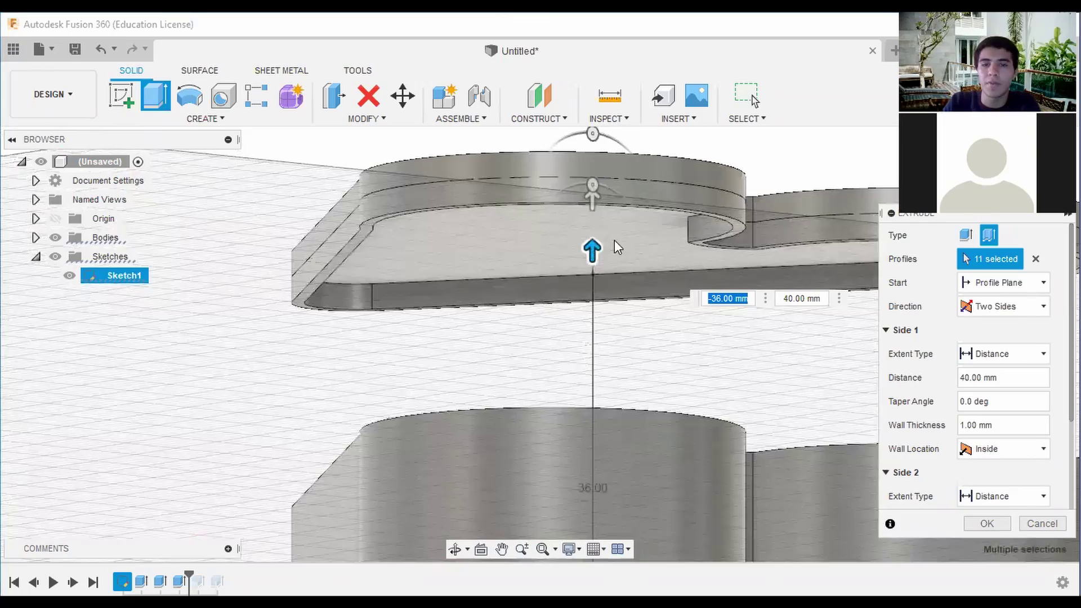
click(987, 524)
shift+middle_drag(995, 531, 833, 441)
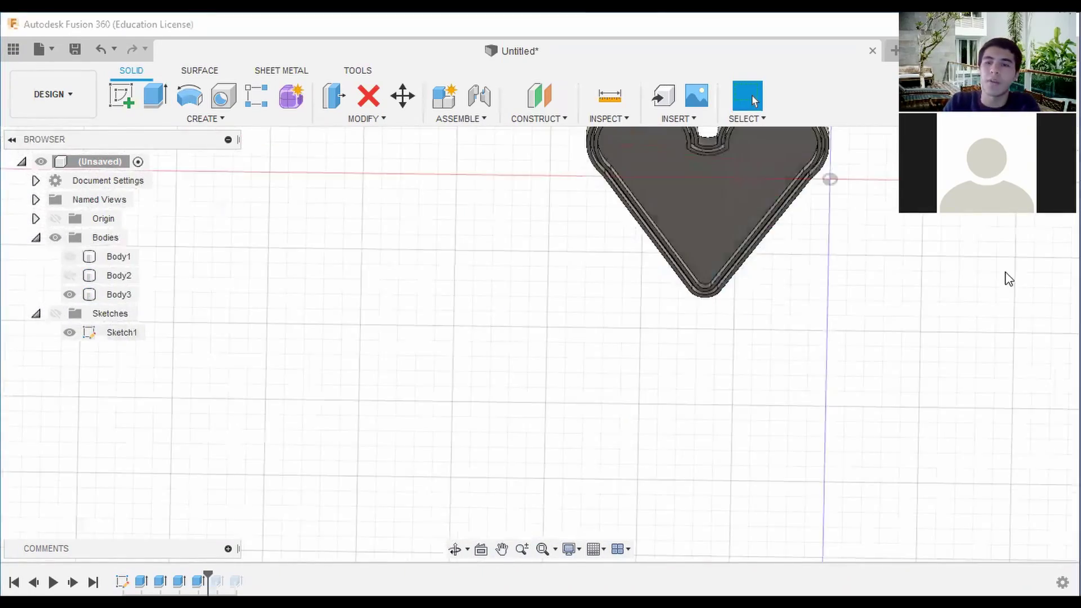
- Measure the spacing between the parallel edges of the lid's rim
click(119, 294)
mouse_move(665, 236)
shift+middle_down()
mouse_move(637, 173)
mouse_move(748, 186)
shift+middle_up()
click(609, 96)
scroll(825, 304, up, 10)
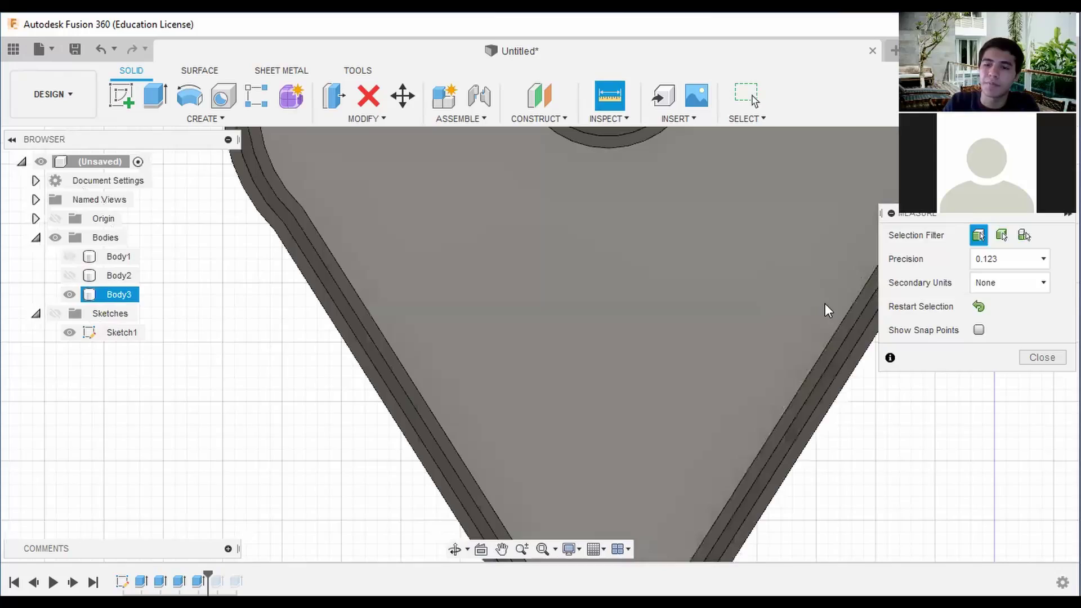
click(698, 333)
click(711, 339)
scroll(675, 340, down, 5)
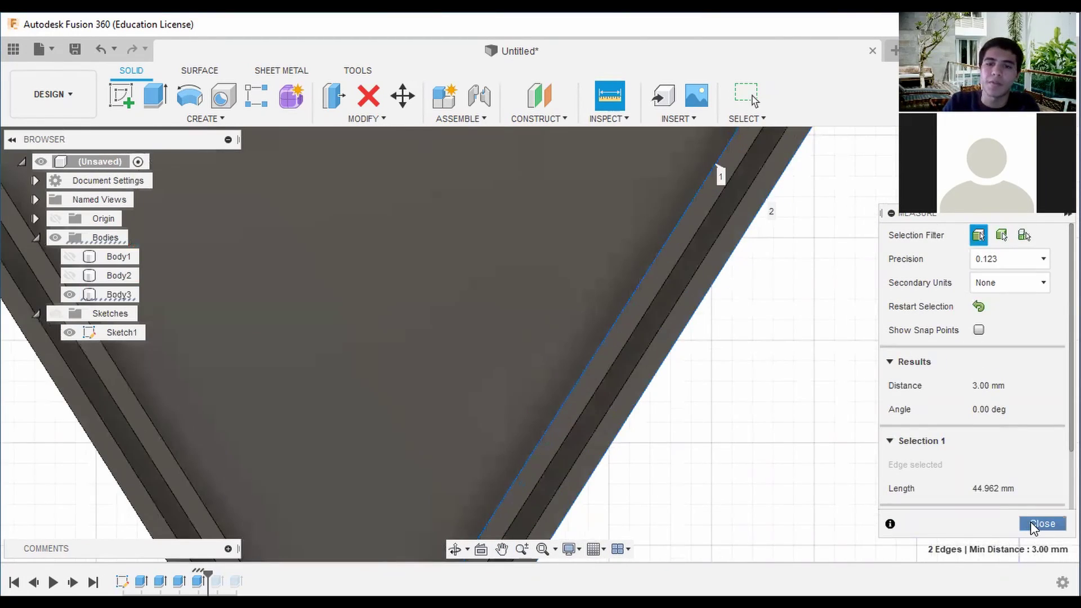
scroll(778, 293, down, 3)
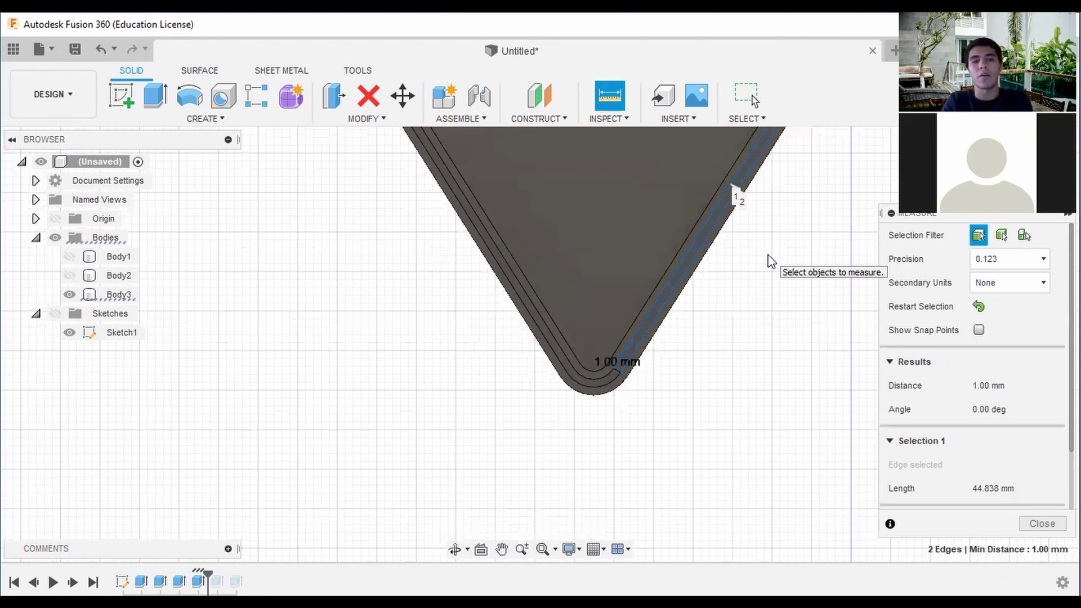
click(1044, 524)
- Show the box body and hide the lid body
scroll(845, 282, down, 3)
shift+middle_drag(199, 189, 198, 315)
click(70, 275)
shift+middle_drag(788, 197, 986, 270)
scroll(985, 269, up, 3)
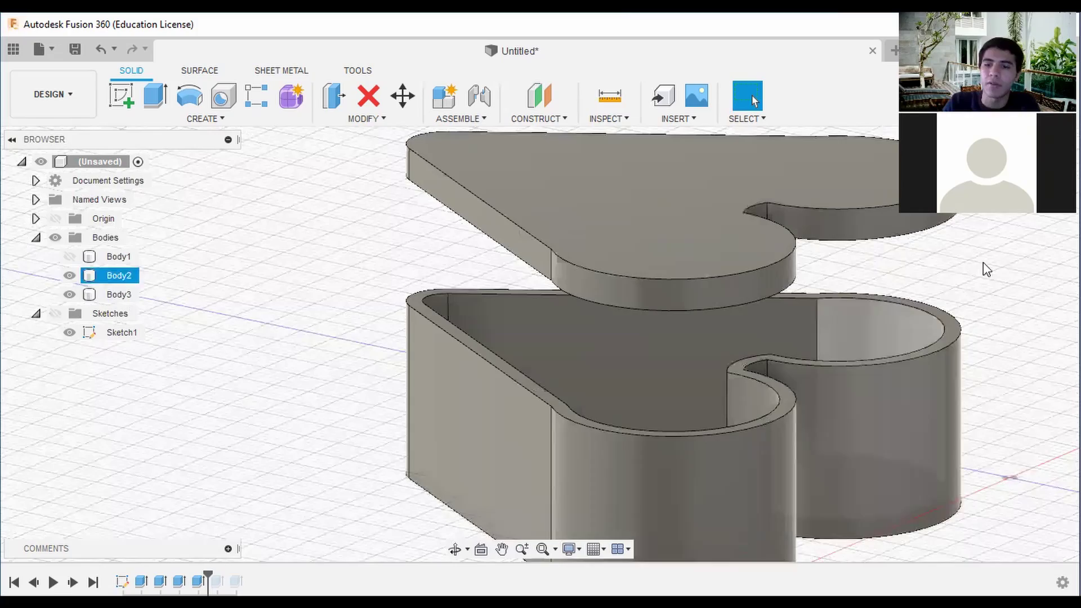
shift+middle_drag(539, 343, 563, 366)
click(68, 257)
click(69, 295)
- Show the sketches and start a two-sided thin extrusion from the box's bottom face
shift+middle_drag(635, 366, 635, 209)
click(1035, 169)
middle_drag(627, 257, 585, 244)
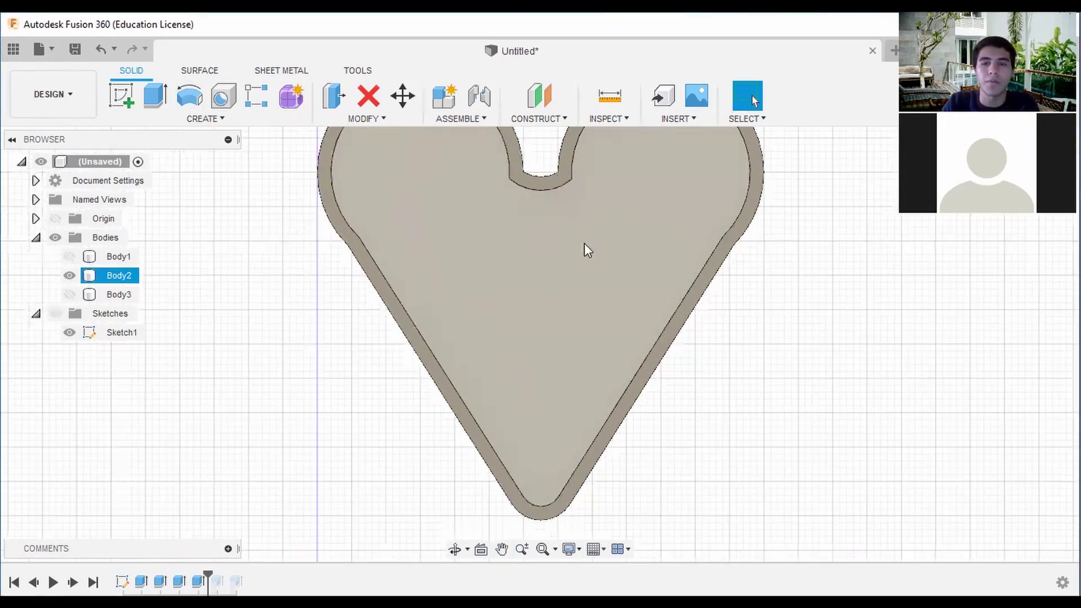
scroll(585, 244, down, 1)
click(833, 363)
shift+middle_drag(833, 364, 874, 240)
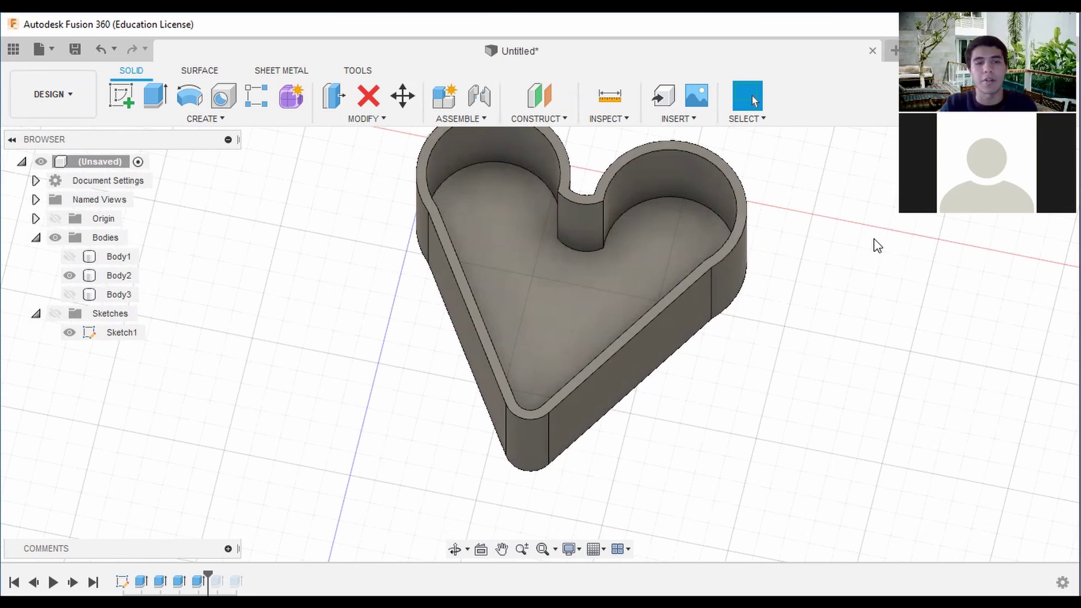
click(156, 103)
click(55, 313)
scroll(608, 350, down, 4)
drag(448, 155, 673, 383)
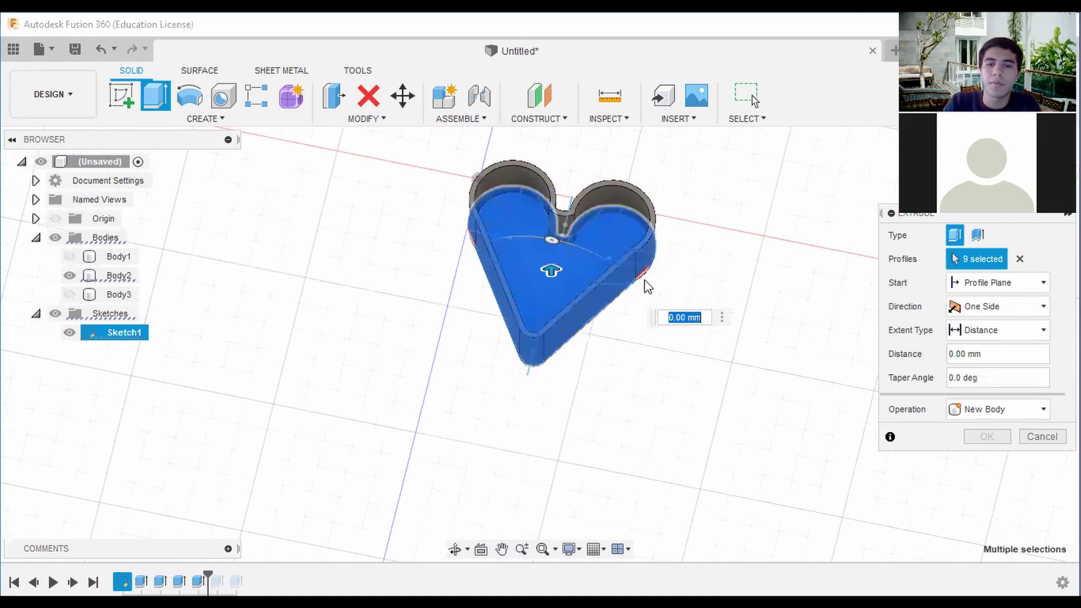
click(646, 275)
click(989, 235)
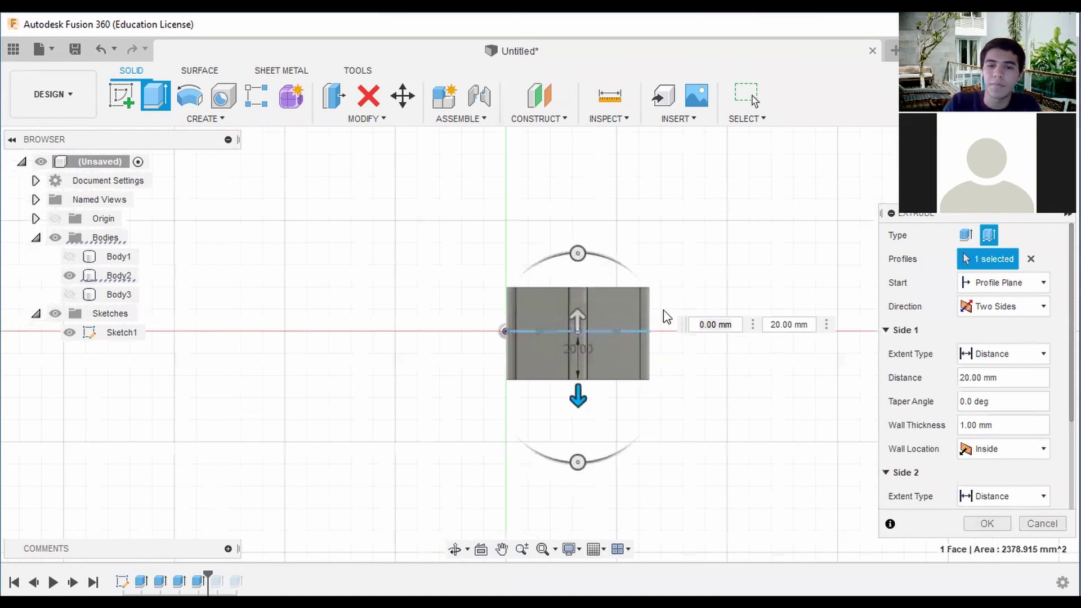
- Cut a 1 mm wide step around the box's outer top edge, with thin-extrusion distances of -22 mm and 20 mm
drag(579, 396, 597, 235)
scroll(589, 285, up, 5)
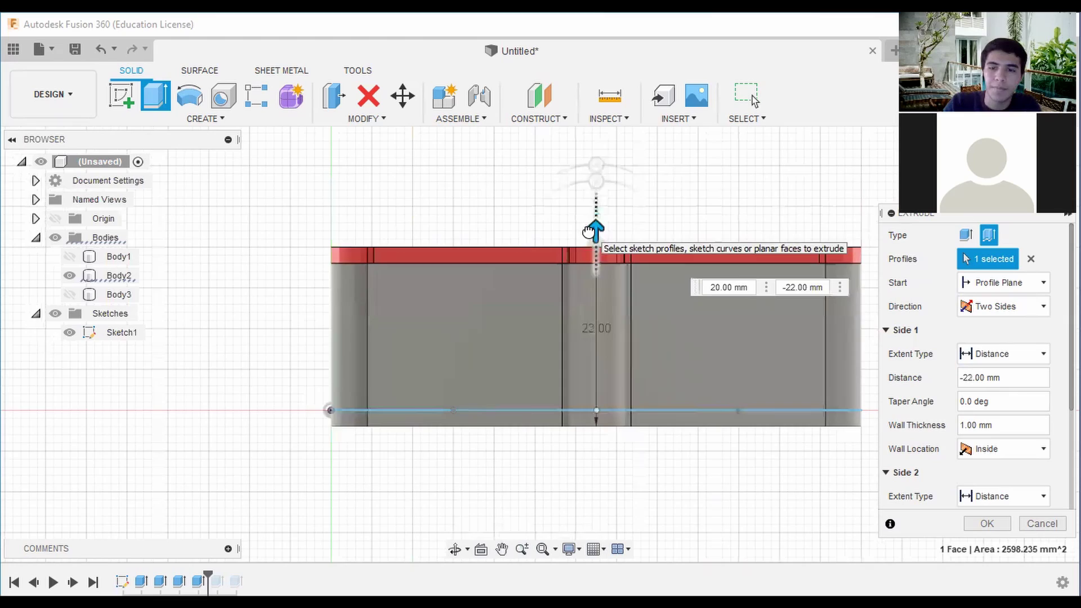
shift+middle_drag(597, 235, 768, 200)
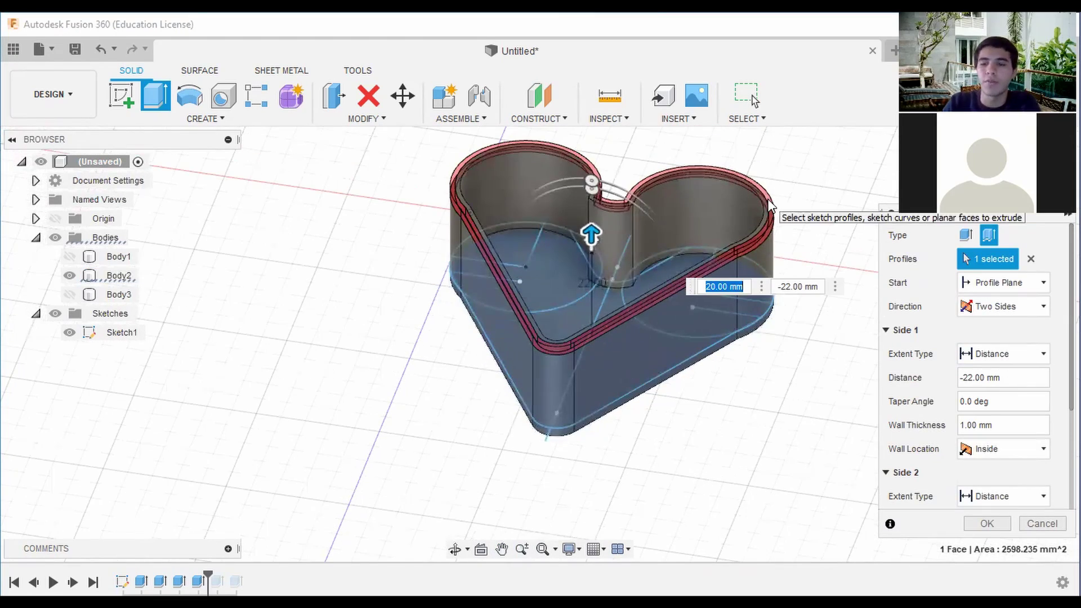
click(984, 531)
mouse_move(986, 462)
shift+middle_down()
mouse_move(1018, 186)
mouse_move(1027, 216)
mouse_move(965, 240)
shift+middle_up()
mouse_move(965, 240)
middle_down()
mouse_move(888, 203)
mouse_move(904, 194)
mouse_move(997, 205)
middle_up()
shift+middle_drag(766, 315, 491, 249)
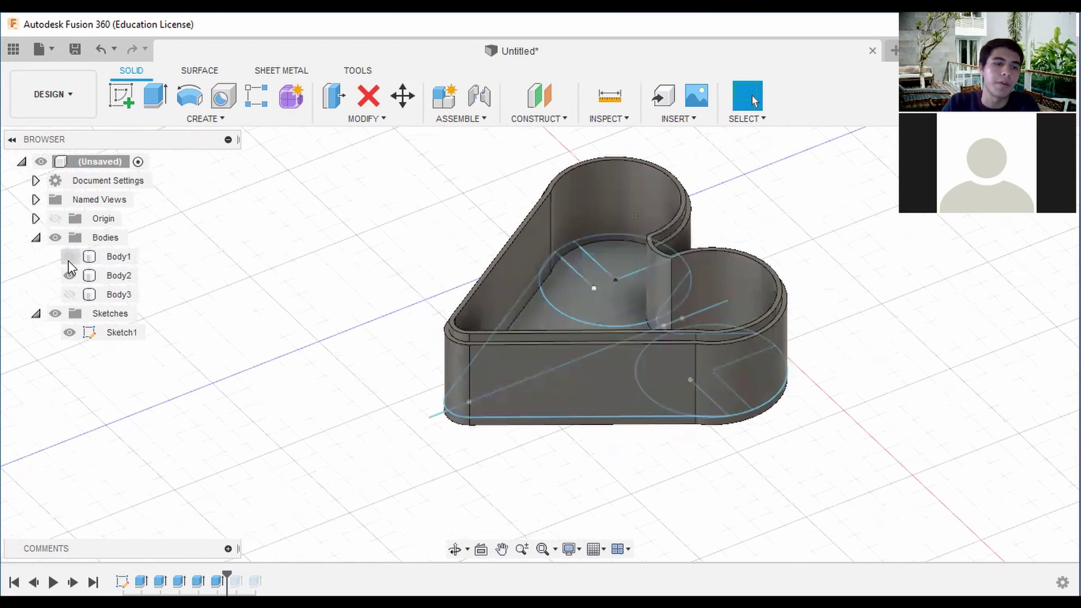
- Show the lid body and move it 15 mm down toward the box
click(70, 294)
mouse_move(540, 344)
shift+middle_down()
mouse_move(501, 265)
mouse_move(489, 203)
mouse_move(489, 281)
shift+middle_up()
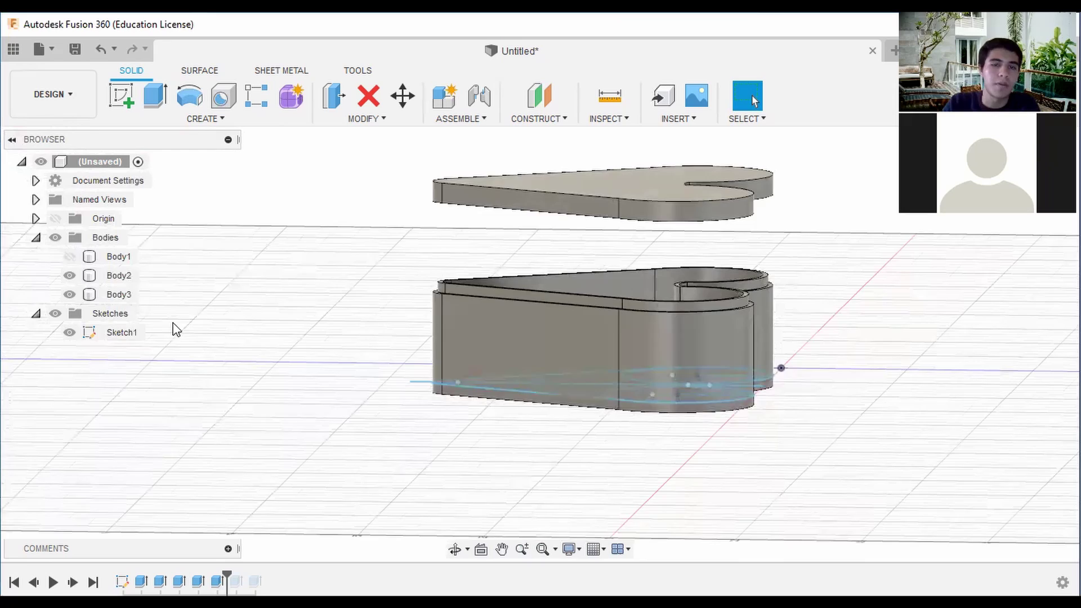
click(1036, 168)
click(402, 96)
click(994, 236)
click(981, 273)
click(732, 185)
shift+middle_drag(732, 185, 699, 225)
drag(730, 153, 720, 218)
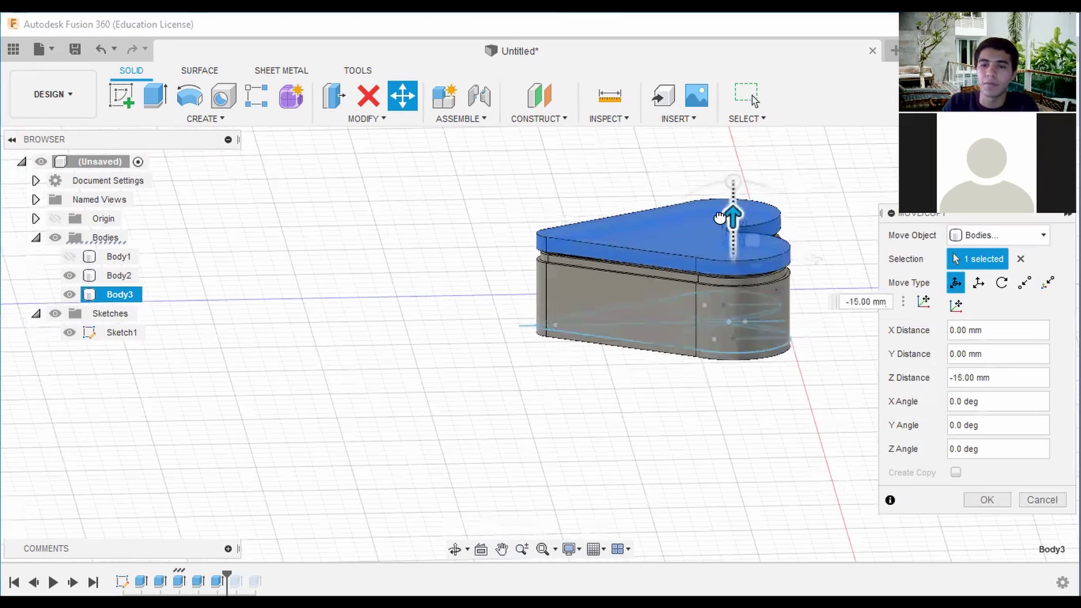
- Lower the lid further until it seats on the box's stepped rim and finish the move
click(1037, 169)
scroll(724, 213, up, 5)
drag(732, 265, 731, 303)
scroll(823, 248, down, 6)
click(992, 502)
shift+middle_drag(676, 315, 541, 394)
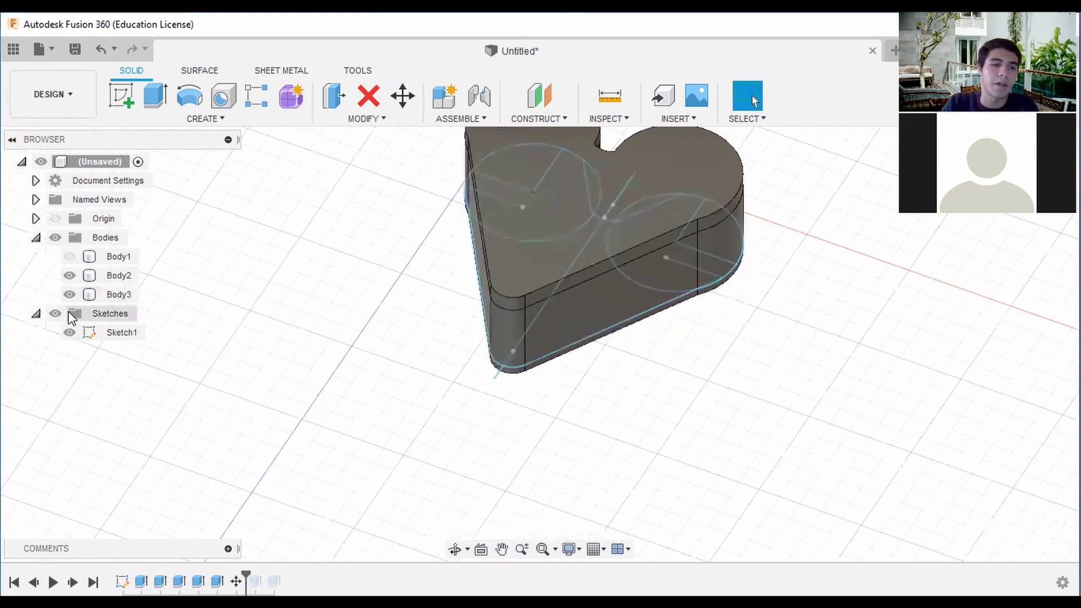
- Hide the sketches and start a 2 mm fillet on the lid's top face and the box's bottom face
click(56, 313)
click(1036, 169)
click(394, 120)
click(360, 158)
mouse_move(626, 315)
shift+middle_down()
mouse_move(678, 246)
mouse_move(727, 333)
mouse_move(711, 420)
shift+middle_up()
click(732, 339)
click(631, 240)
drag(898, 263, 885, 261)
text(2)
- Increase the fillet radius on the lid's top and box's bottom edges to 4 mm and apply it
shift+middle_drag(710, 349, 625, 360)
scroll(600, 345, up, 3)
scroll(625, 315, down, 3)
middle_drag(625, 293, 634, 216)
scroll(576, 253, up, 4)
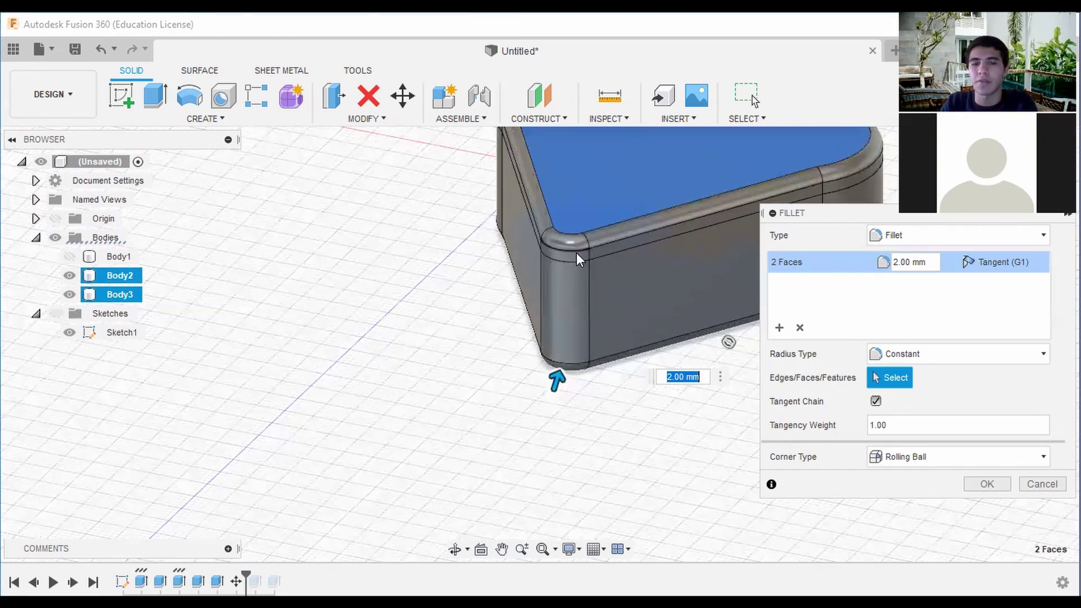
scroll(597, 291, down, 2)
shift+middle_drag(654, 268, 569, 265)
scroll(569, 265, down, 2)
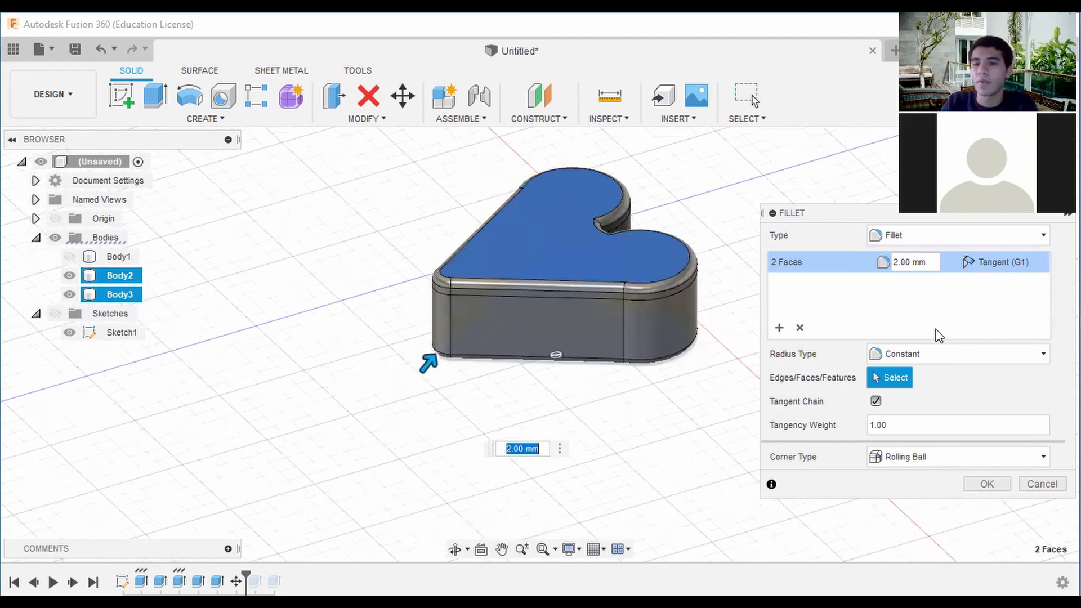
text(.)
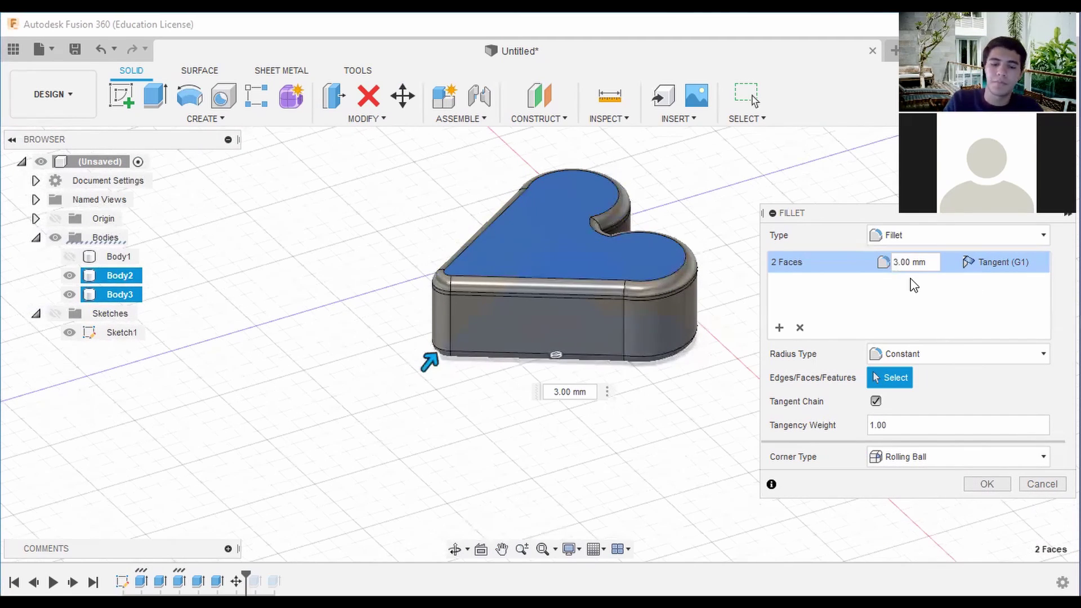
key(BackSpace)
text(4)
shift+middle_drag(664, 327, 614, 264)
click(987, 484)
shift+middle_drag(547, 225, 603, 287)
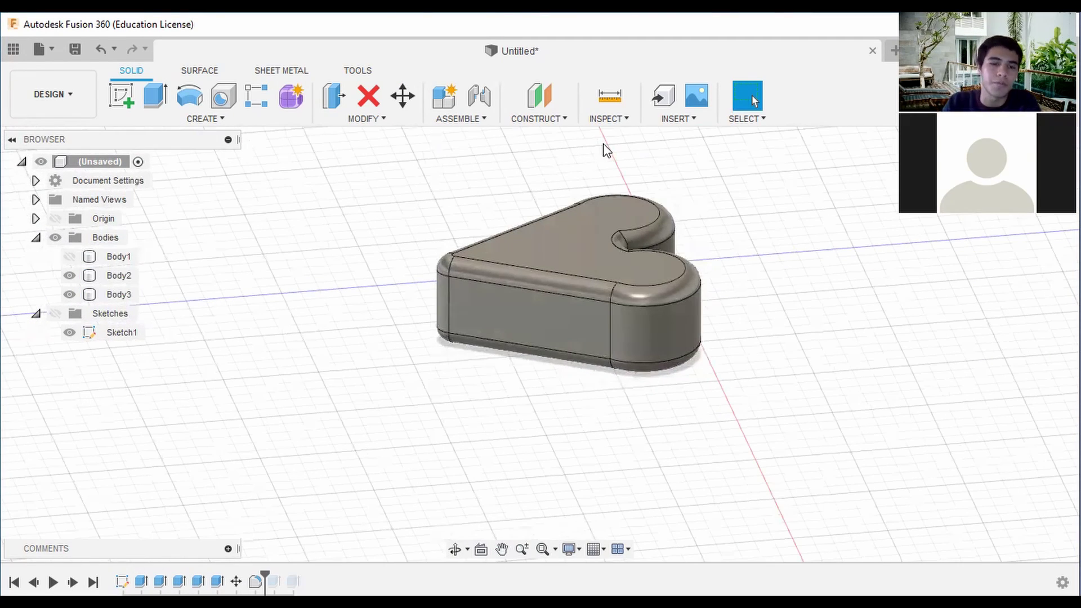
click(626, 118)
click(625, 285)
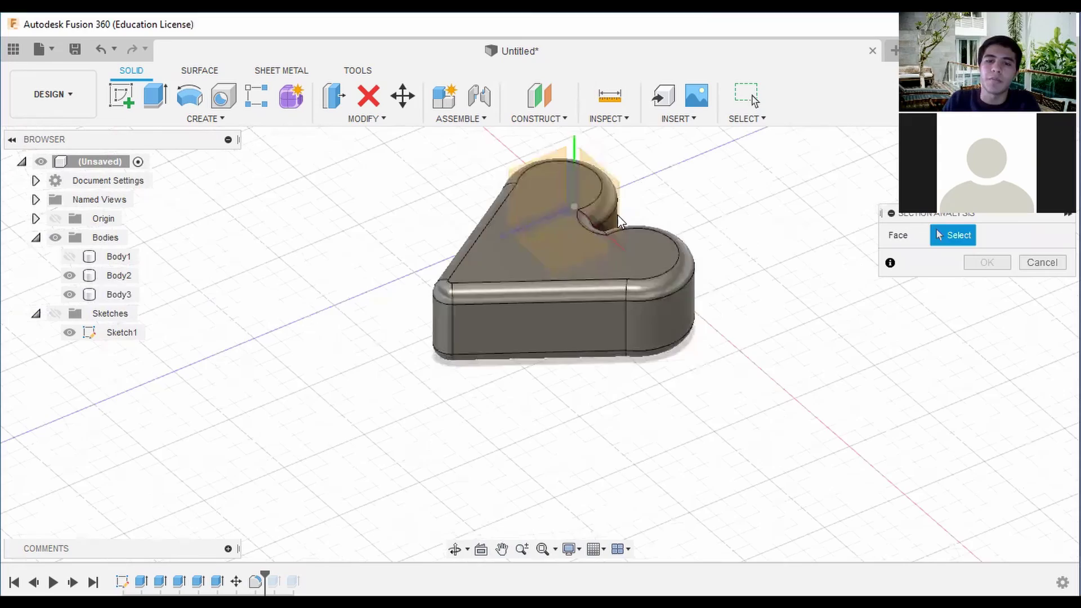
click(617, 214)
shift+middle_drag(618, 214, 617, 141)
drag(666, 200, 670, 220)
drag(1047, 175, 1033, 248)
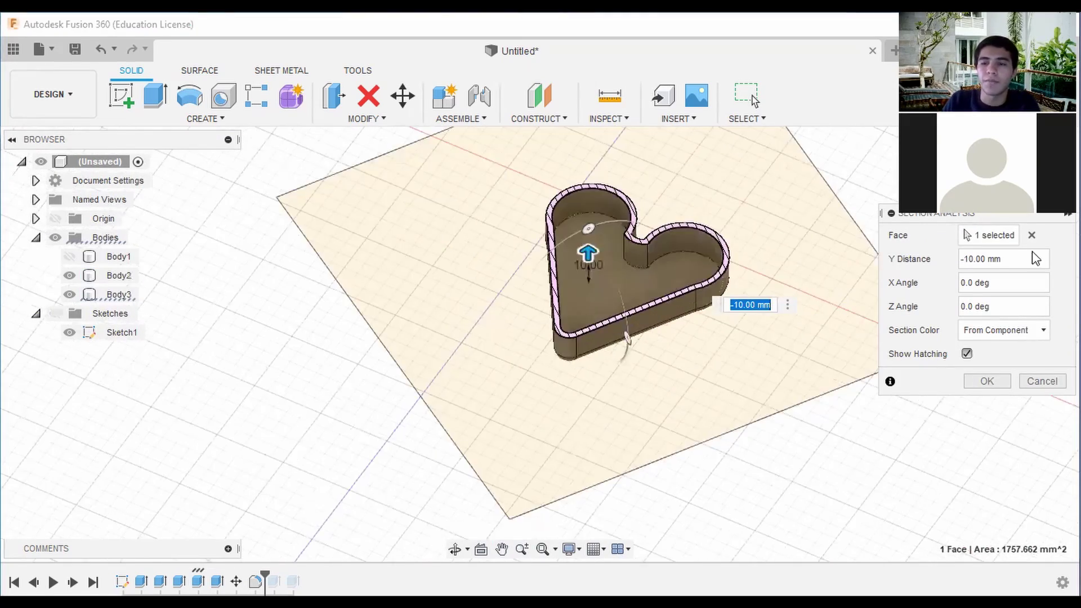
scroll(873, 247, down, 3)
click(1043, 382)
- Show the origin and create a section analysis parallel to the YZ plane, cutting through the box and lid
click(55, 218)
click(627, 119)
click(626, 285)
click(642, 220)
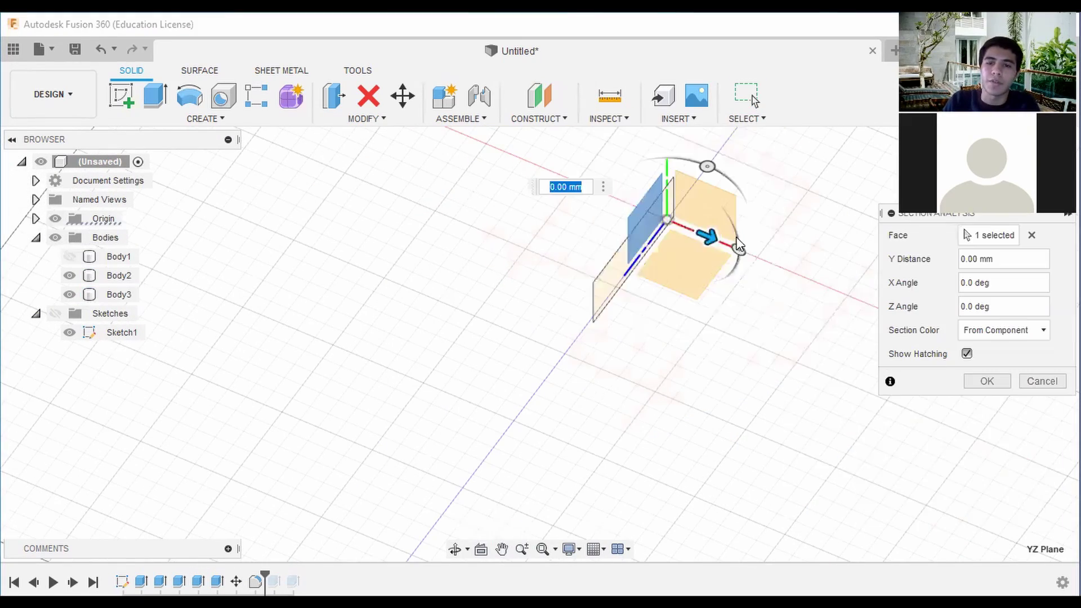
shift+middle_drag(711, 239, 676, 316)
drag(651, 191, 700, 194)
shift+middle_drag(788, 338, 822, 214)
click(1008, 382)
scroll(745, 310, up, 8)
click(1036, 172)
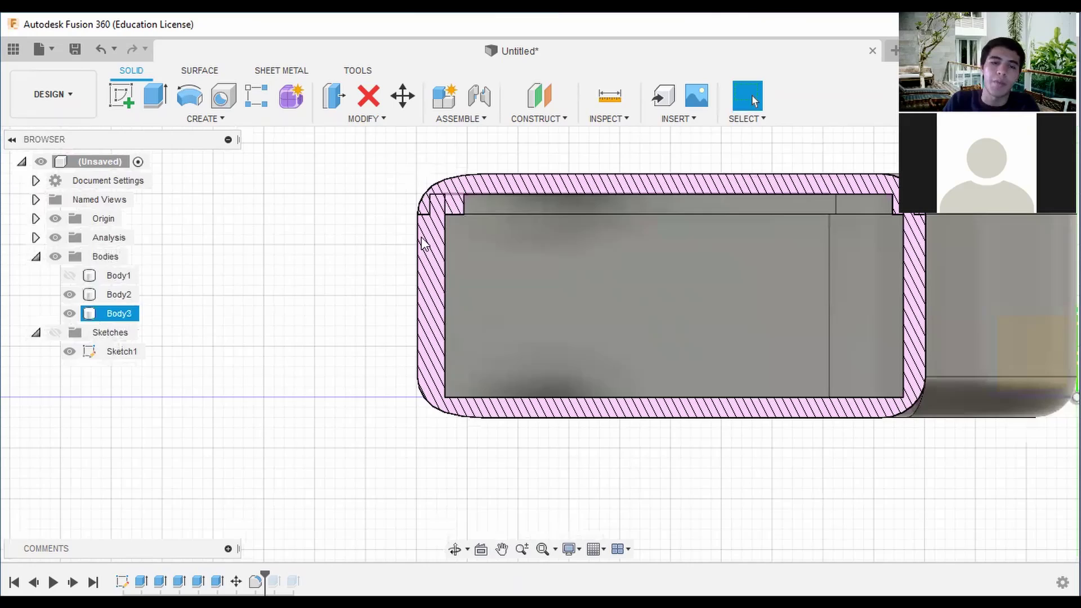
- Delete all features that come after the history marker in the timeline
scroll(451, 268, down, 3)
shift+middle_drag(451, 268, 540, 327)
right_click(276, 581)
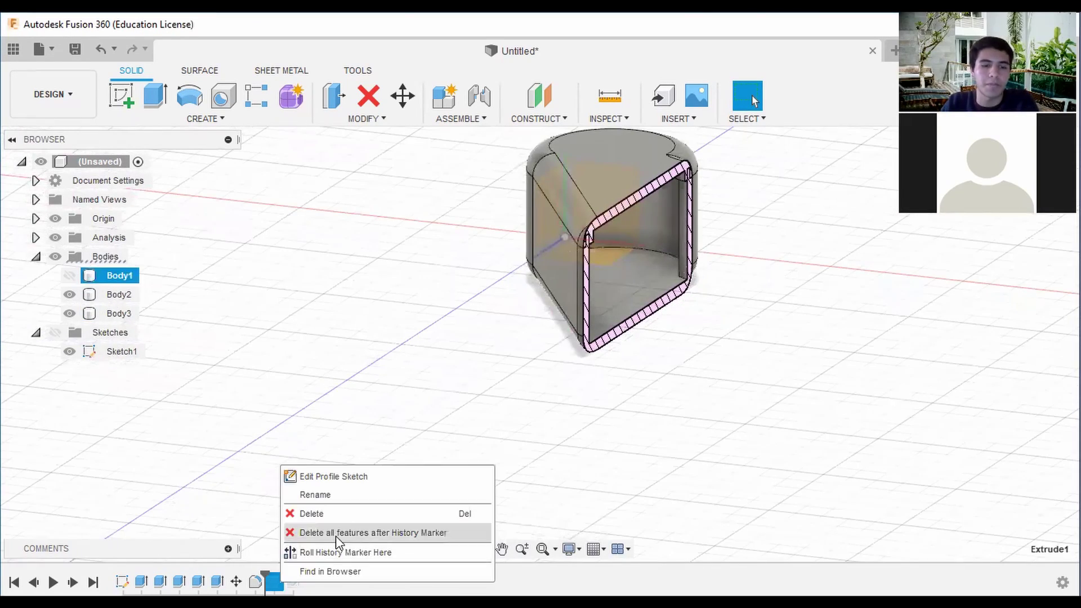
click(336, 532)
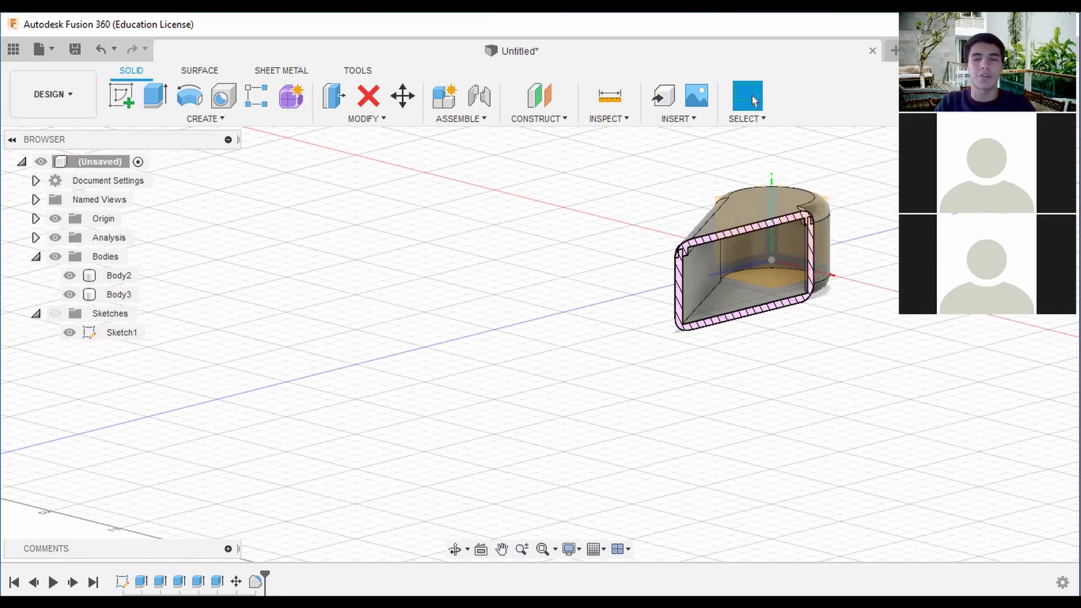
- Add a second section analysis cutting the box parallel to its floor, hide the first section, and hide the origin
shift+middle_drag(539, 343, 541, 315)
click(620, 227)
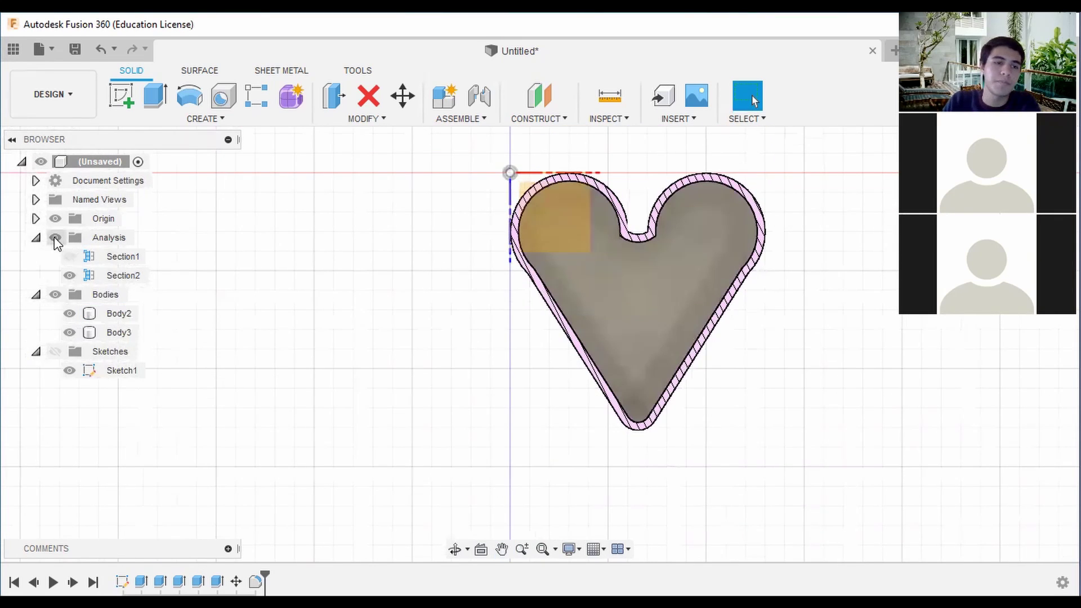
click(56, 219)
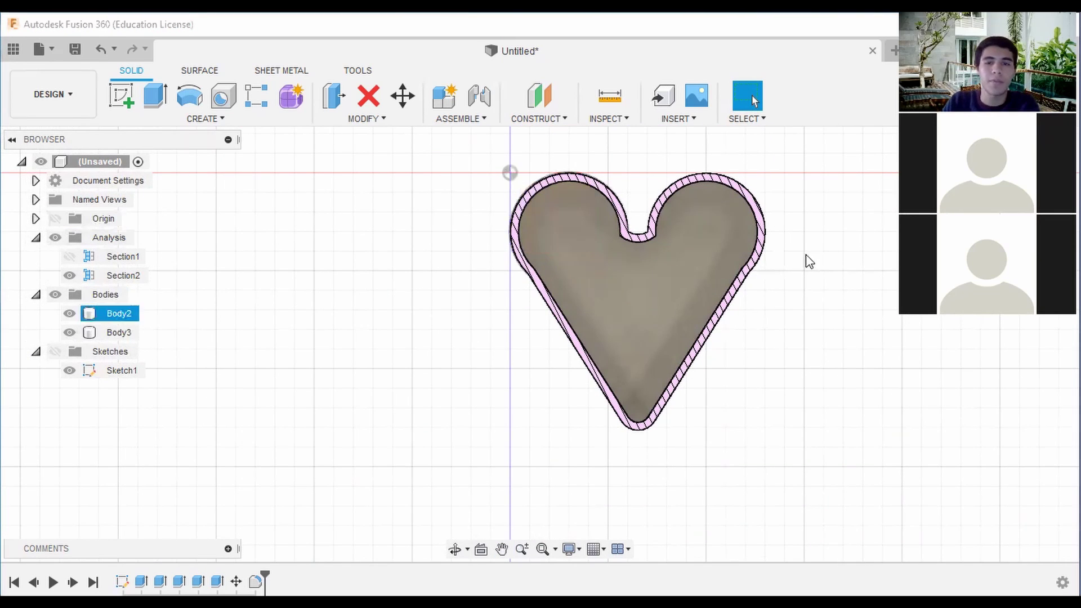
- Start a sketch on the box's inner floor and draw a diagonal from above the notch to the left wall plus a vertical centre line
middle_drag(808, 257, 783, 223)
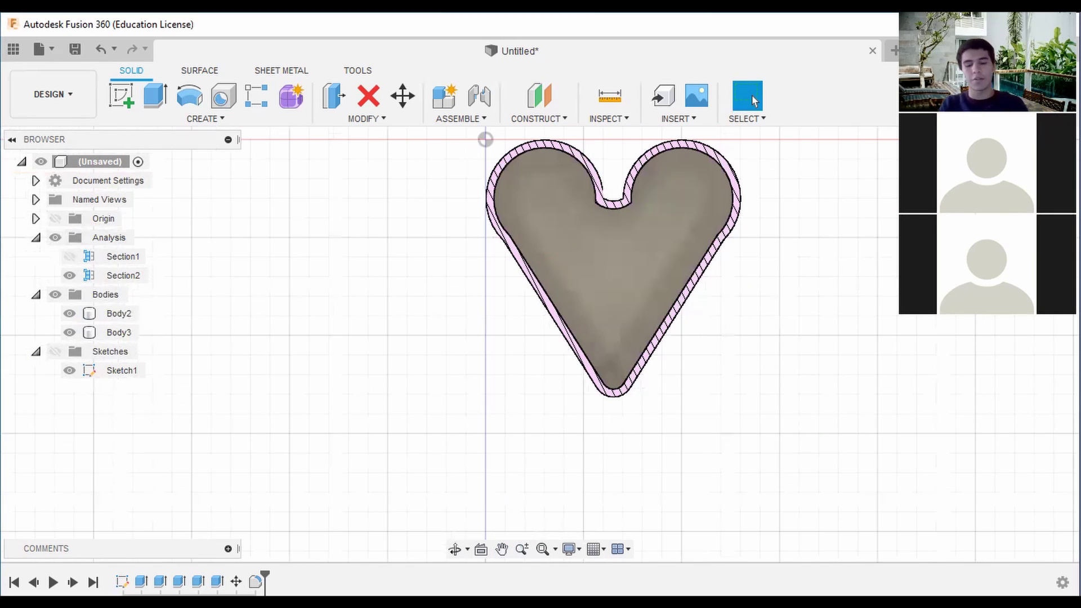
click(633, 270)
scroll(579, 169, up, 1)
click(572, 168)
click(479, 262)
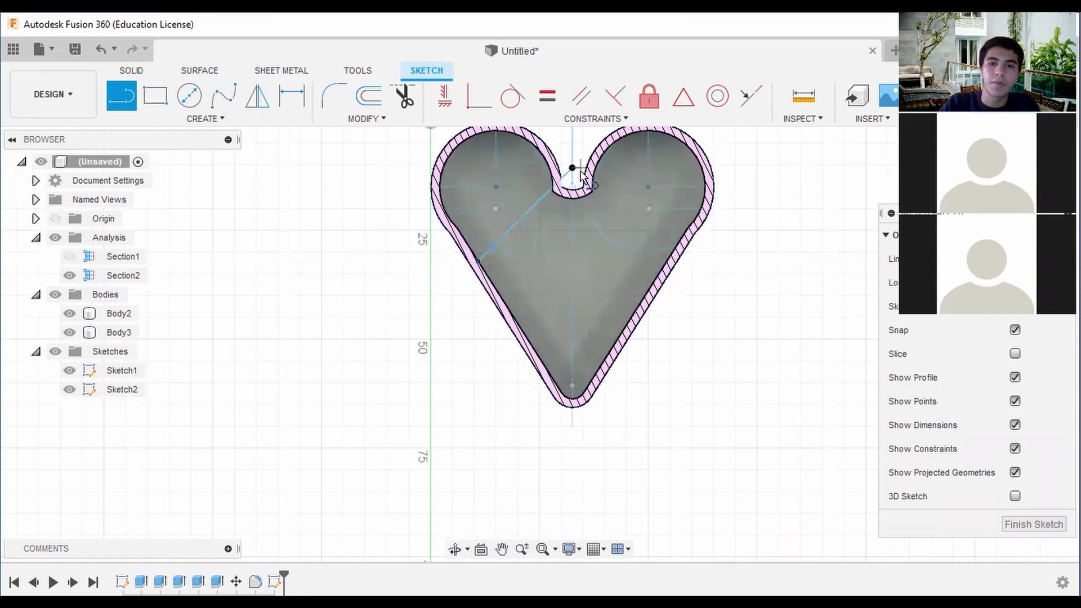
click(573, 168)
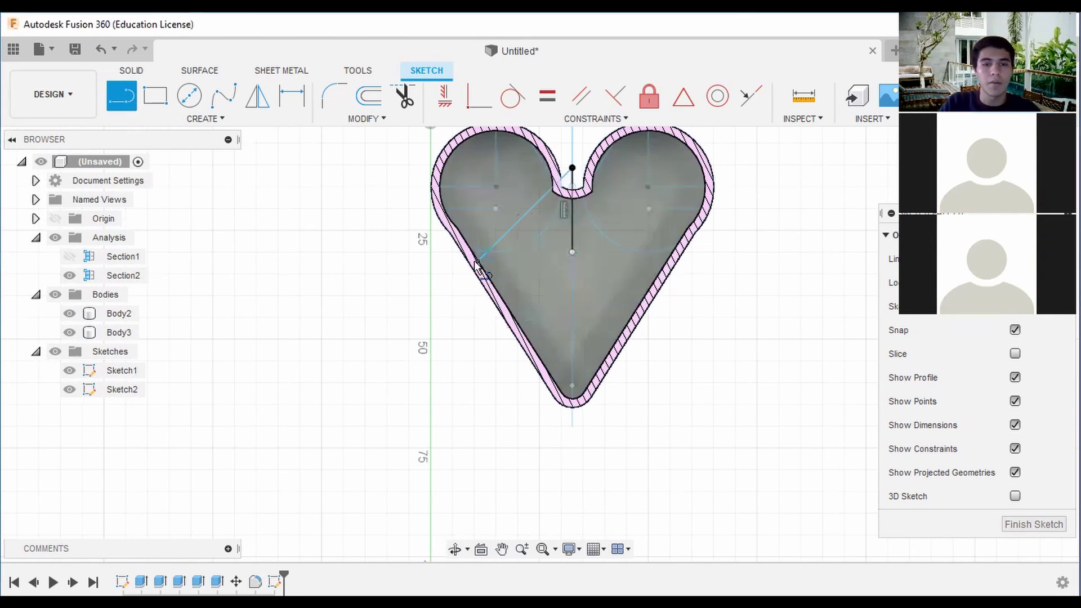
- Close the triangle with a horizontal line from the left wall to the centre line, and draw a lower diagonal from that corner to the wall
scroll(572, 260, up, 3)
scroll(572, 260, down, 1)
middle_drag(763, 273, 876, 309)
scroll(685, 279, up, 3)
click(691, 279)
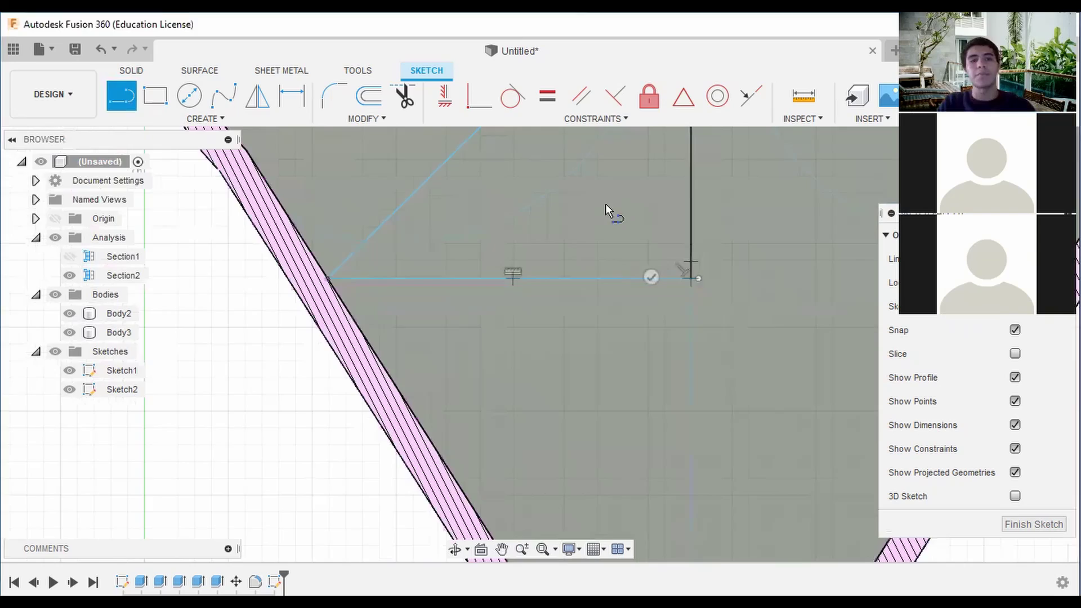
scroll(725, 246, down, 5)
click(623, 276)
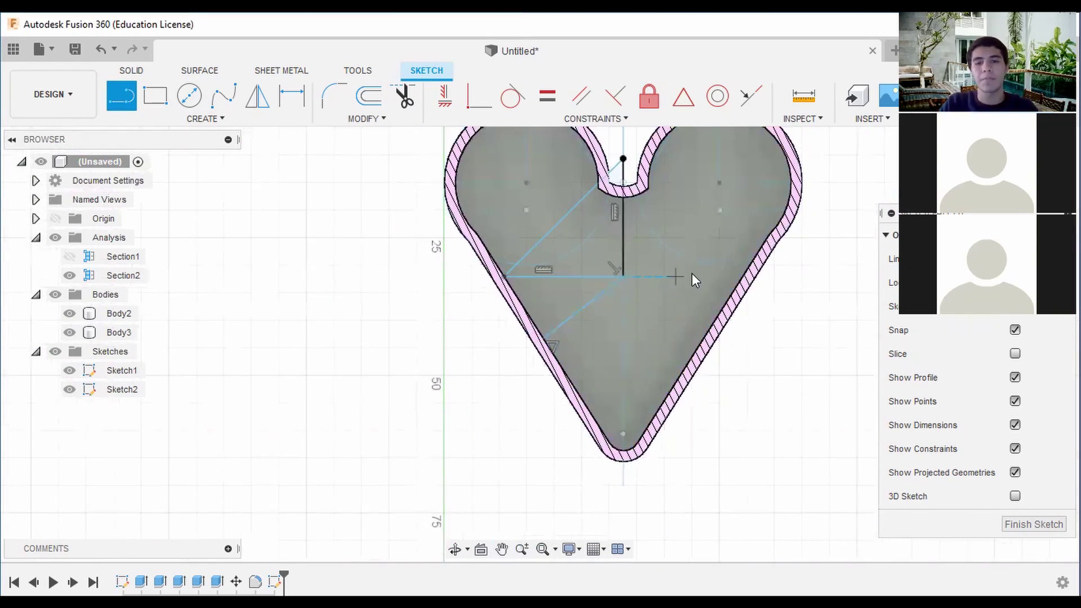
key(Escape)
- Try to offset the sketched triangle outward by 1 mm
scroll(647, 237, down, 2)
click(375, 97)
click(585, 222)
scroll(637, 266, up, 3)
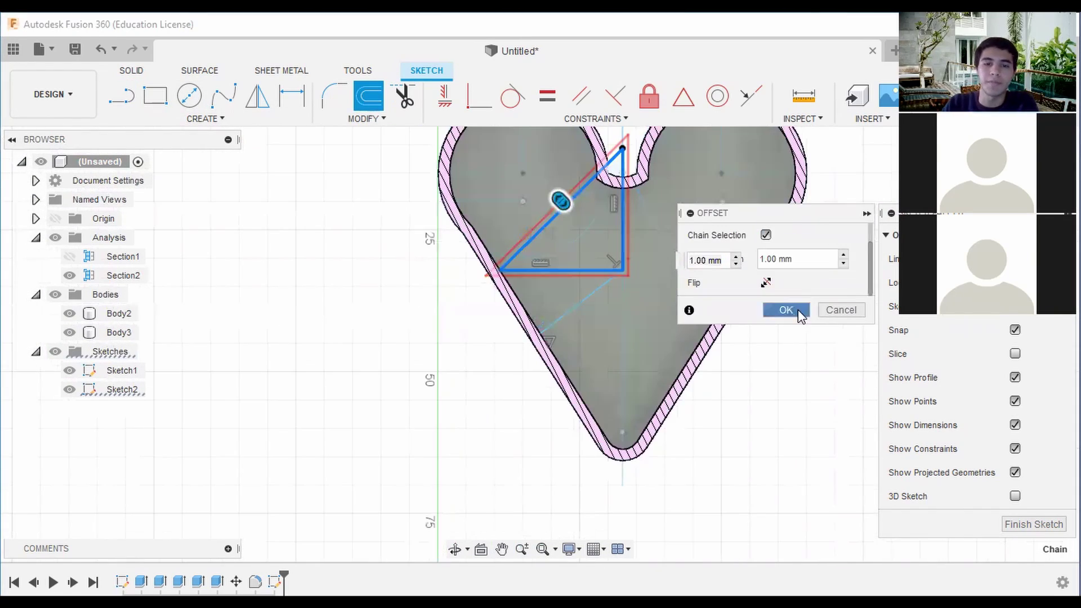
click(801, 313)
- Try to offset the lower diagonal line upward by 1 mm
scroll(428, 231, up, 4)
middle_drag(424, 228, 263, 302)
click(122, 97)
scroll(574, 189, up, 8)
scroll(639, 293, down, 4)
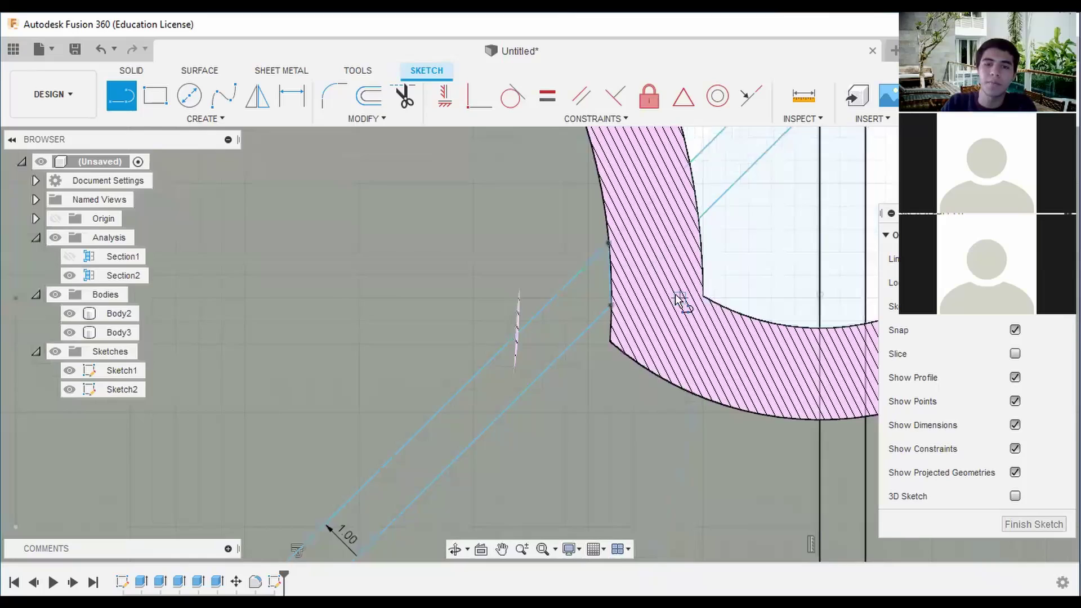
scroll(683, 302, down, 6)
middle_drag(625, 385, 582, 174)
click(369, 96)
click(618, 270)
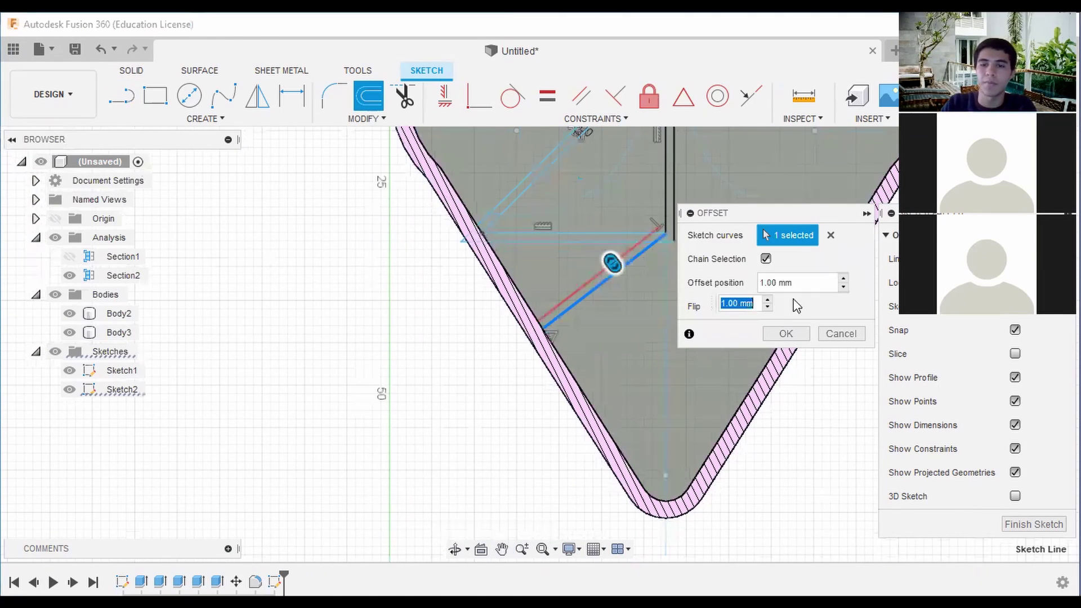
click(777, 340)
- Undo the offsets and make the upper and lower diagonals parallel
scroll(675, 293, down, 2)
click(581, 96)
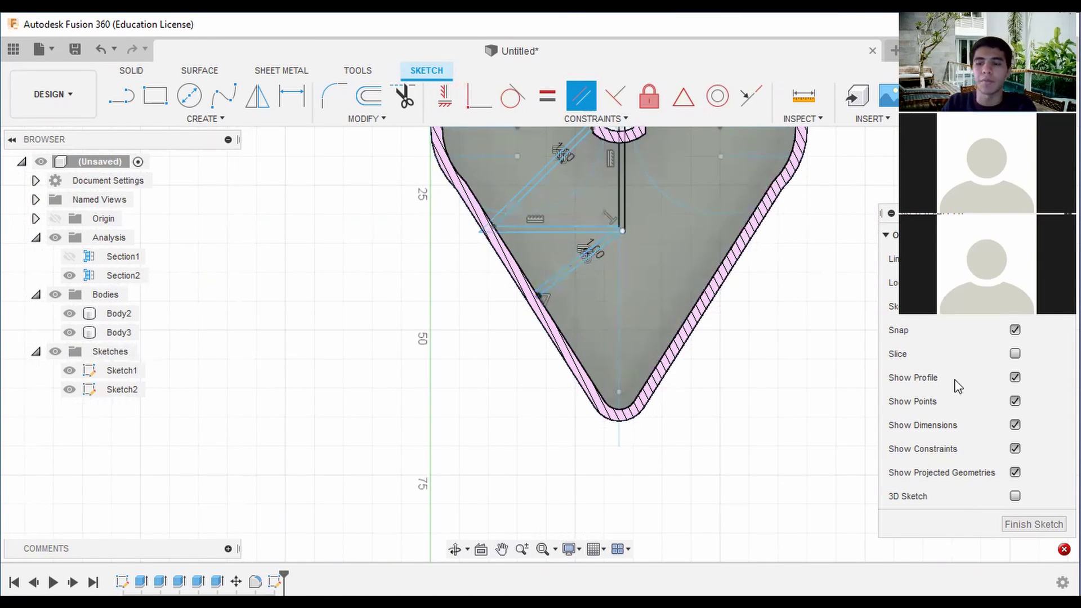
click(591, 255)
click(580, 257)
click(102, 49)
scroll(618, 265, down, 2)
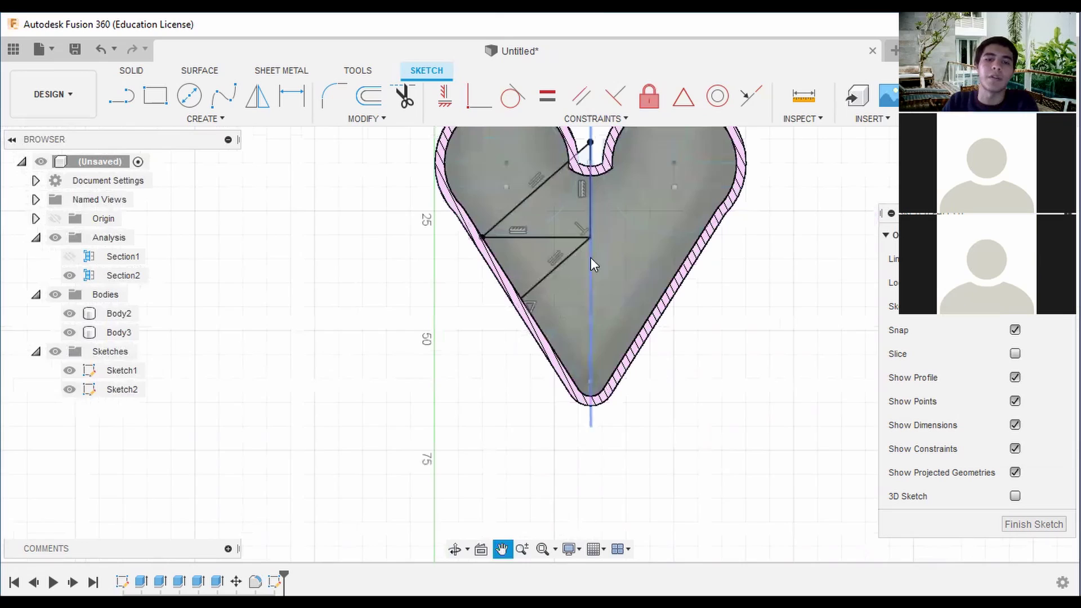
- Offset the triangle outward by 1 mm and the lower diagonal by 1 mm to give the dividers their thickness
key(o)
click(582, 236)
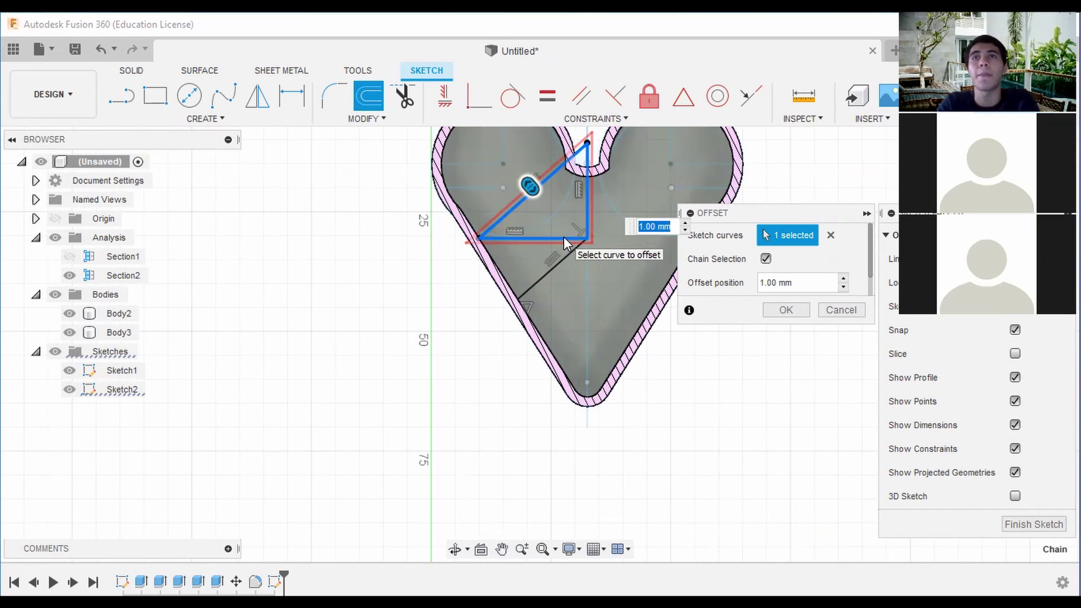
key(Return)
click(369, 97)
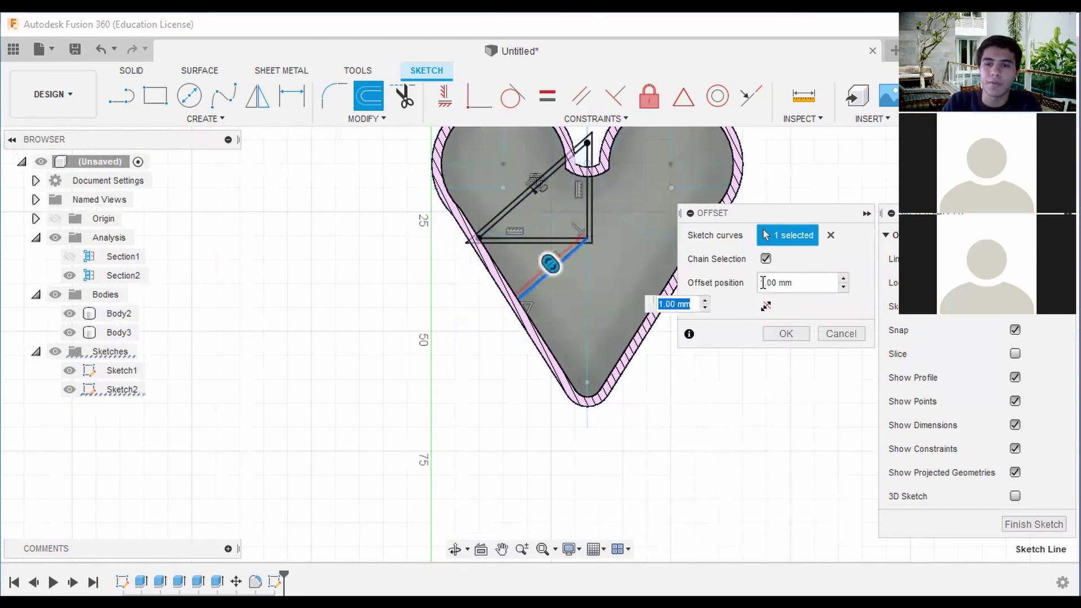
key(Return)
scroll(605, 210, down, 2)
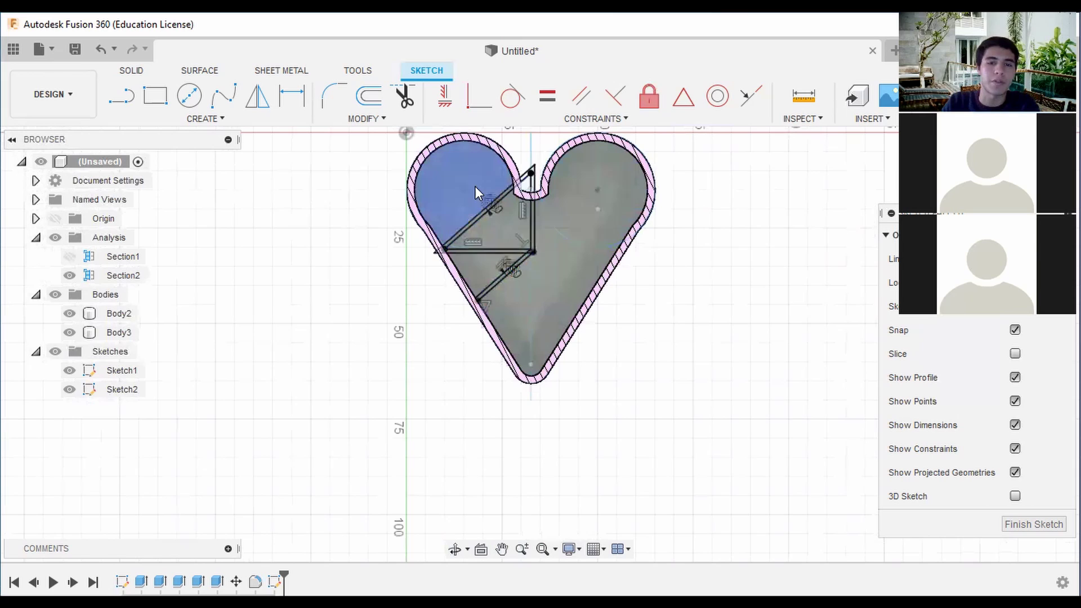
- Try to mirror the left half's divider lines across the heart's vertical centre line, and undo the mirror
click(257, 96)
scroll(535, 218, up, 1)
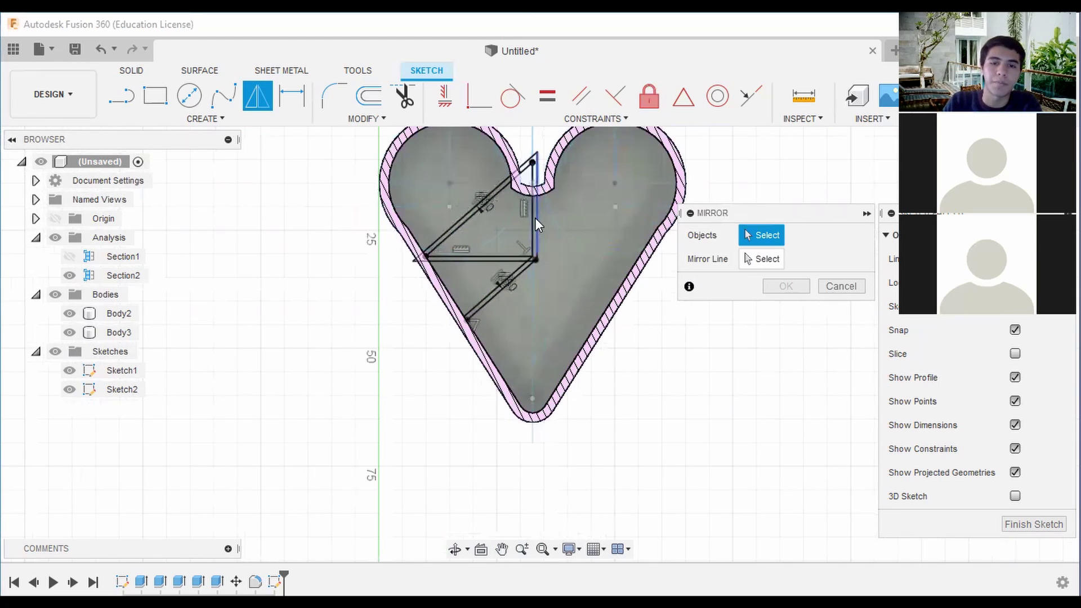
scroll(555, 268, down, 2)
drag(554, 338, 445, 169)
click(744, 253)
click(539, 324)
click(786, 286)
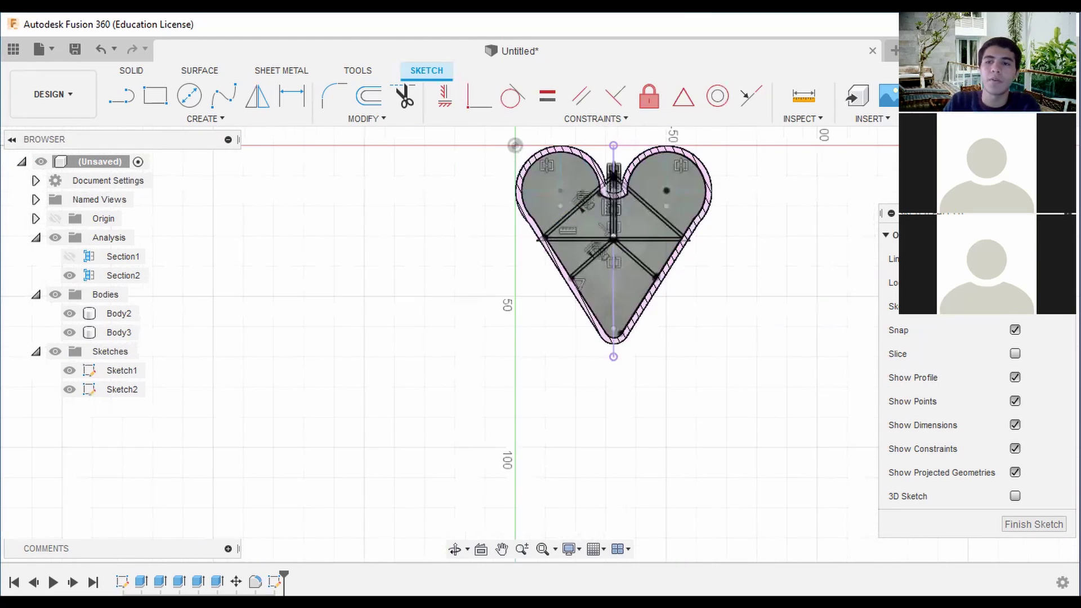
scroll(664, 216, up, 3)
click(257, 98)
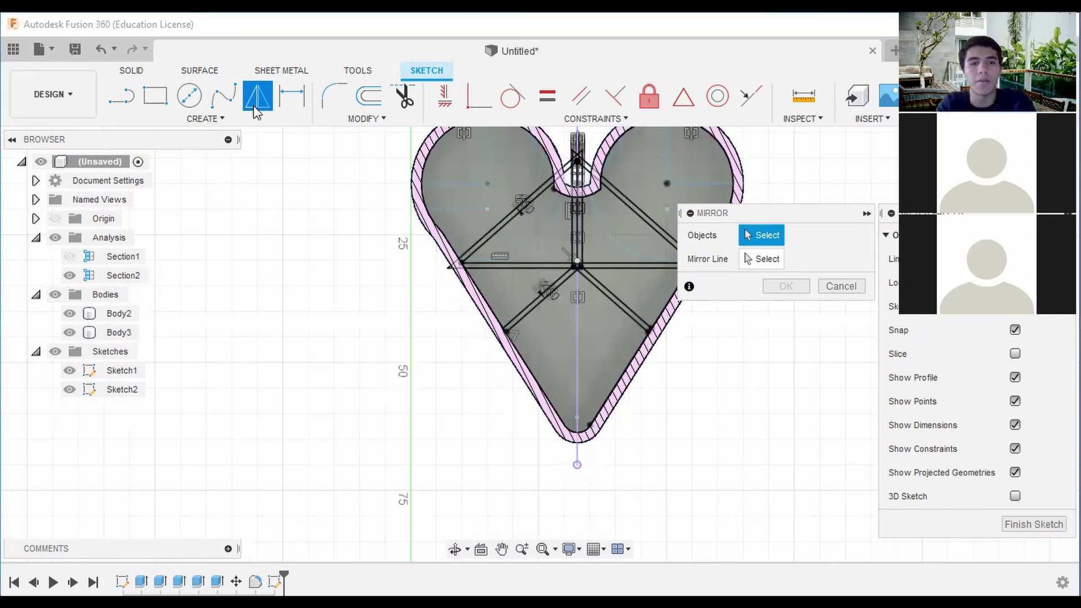
scroll(541, 259, down, 1)
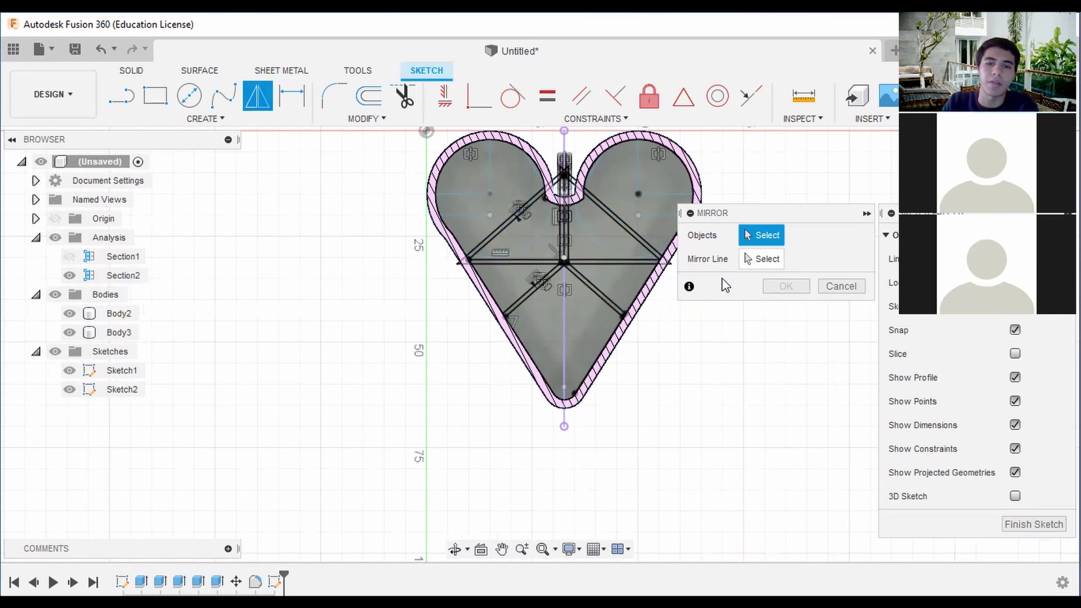
click(841, 286)
click(101, 49)
- Mirror the left half's divider lines across the heart's vertical centre line and finish the sketch
click(257, 95)
drag(575, 305, 488, 179)
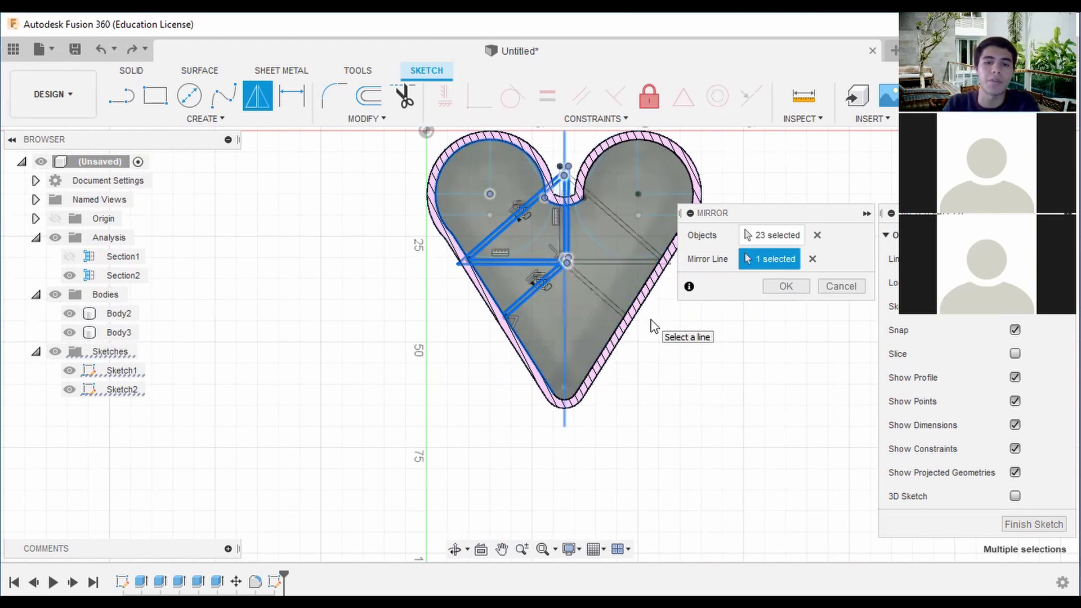
click(808, 289)
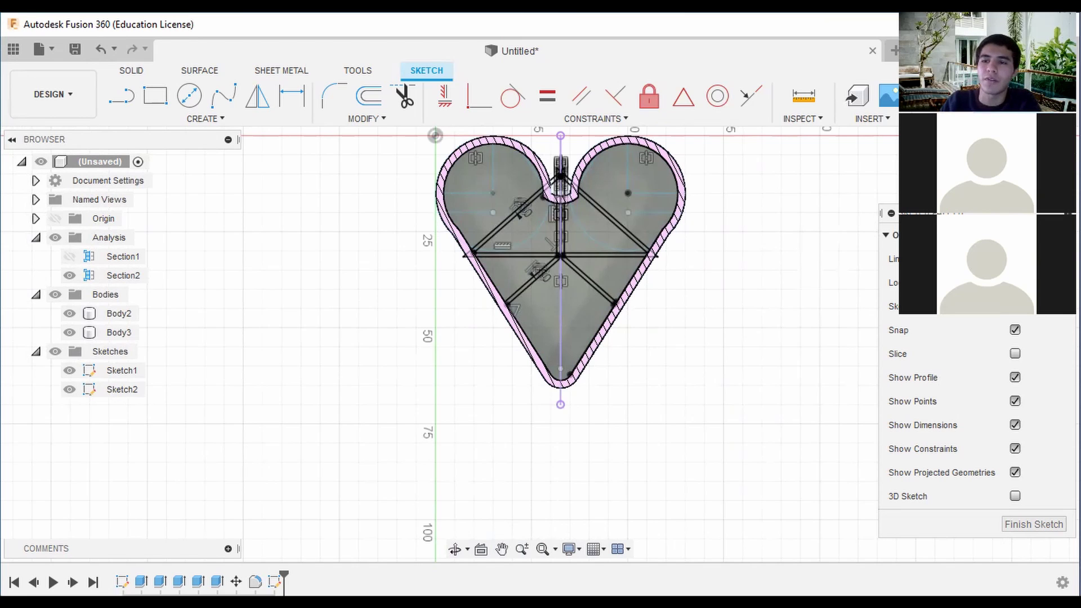
click(1034, 524)
click(160, 107)
scroll(544, 183, up, 4)
scroll(533, 176, down, 1)
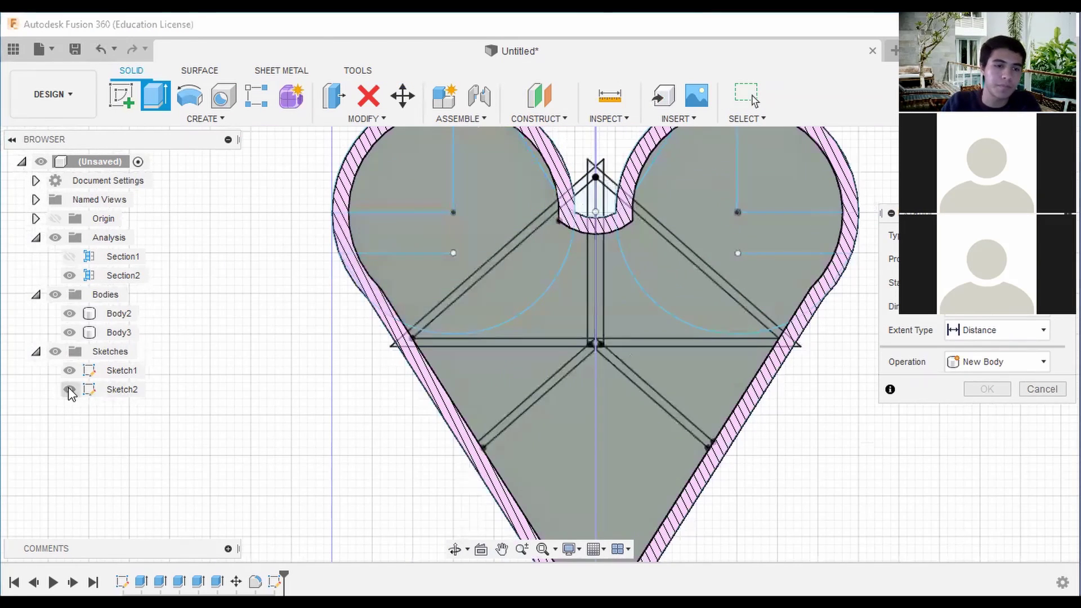
click(69, 370)
click(484, 274)
click(464, 343)
click(592, 315)
scroll(589, 338, up, 3)
scroll(586, 273, up, 3)
click(582, 271)
scroll(586, 274, down, 3)
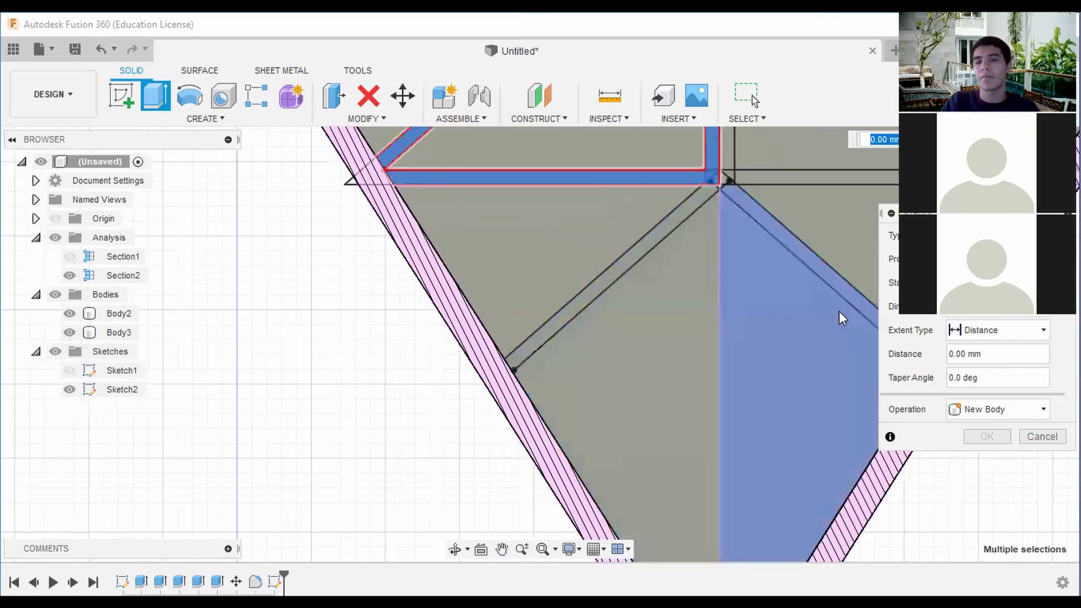
scroll(749, 231, down, 1)
key(Escape)
- Reopen the divider sketch and draw short lines along the inner walls to close the ends of both lower diagonal strips
double_click(275, 582)
scroll(623, 282, up, 5)
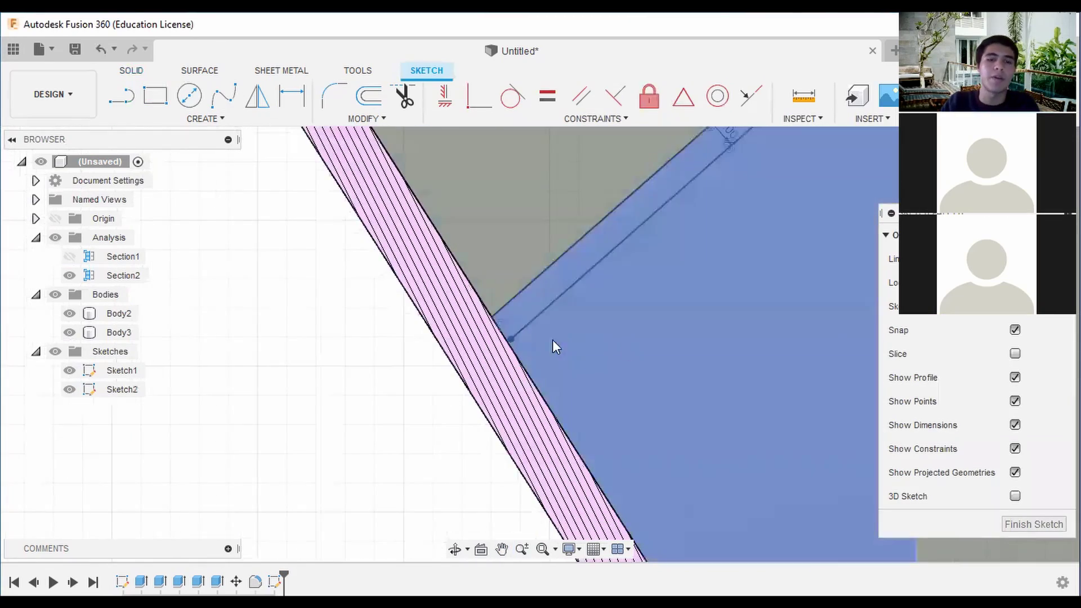
key(l)
scroll(541, 282, up, 3)
click(533, 273)
middle_drag(490, 201, 498, 262)
scroll(637, 286, down, 7)
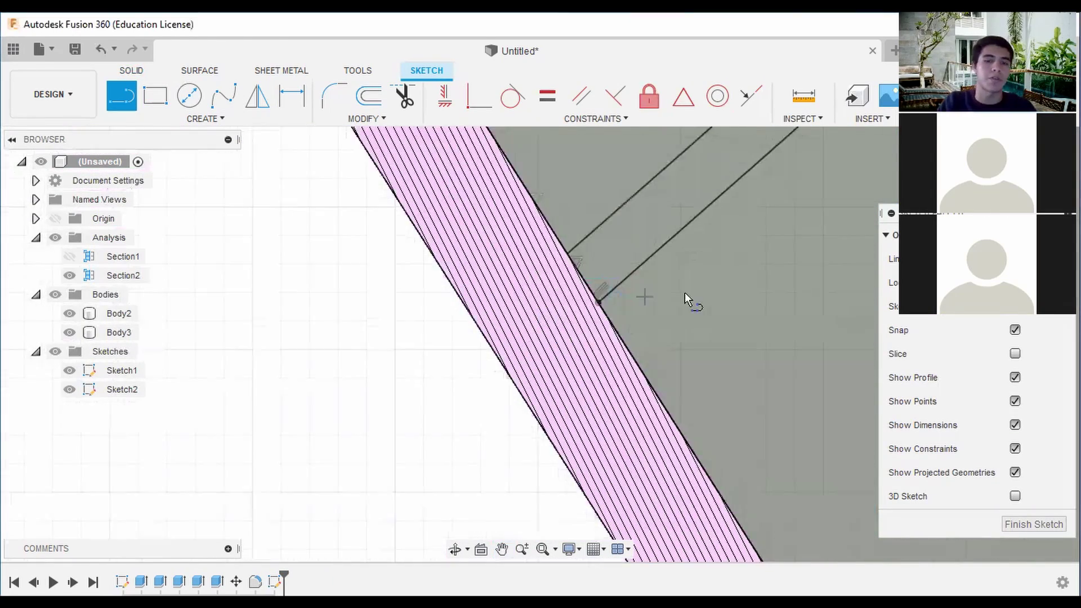
scroll(704, 282, up, 7)
click(675, 291)
click(693, 310)
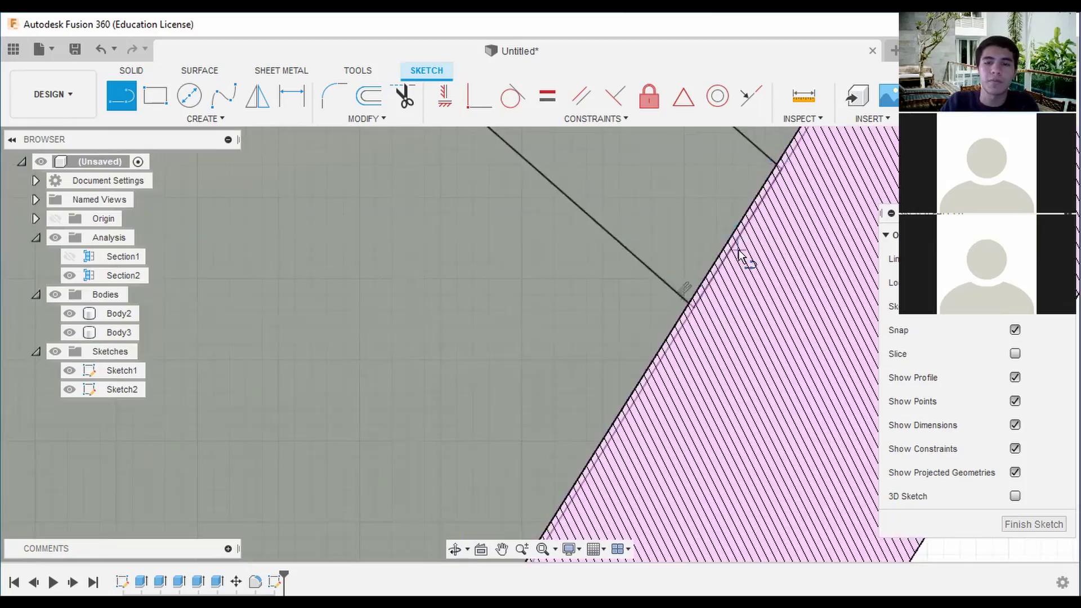
scroll(684, 253, down, 7)
- Start an extrusion, hide the first sketch, and select the left half's divider strips and their junction pieces as profiles
key(e)
middle_drag(602, 258, 575, 299)
click(155, 96)
scroll(609, 169, up, 4)
click(70, 371)
click(507, 265)
click(625, 287)
click(586, 358)
scroll(625, 361, up, 6)
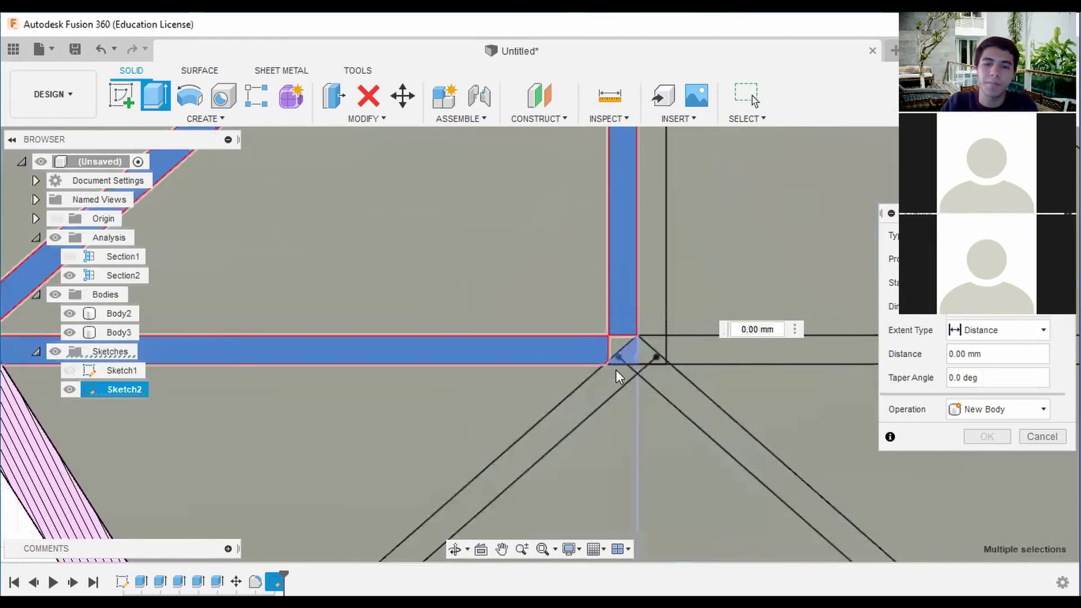
click(617, 373)
scroll(625, 366, down, 6)
middle_drag(631, 364, 648, 293)
scroll(690, 197, up, 7)
click(665, 181)
scroll(653, 208, down, 8)
- Extrude the selected divider strips 17 mm upward and join them to the box
drag(656, 327, 656, 264)
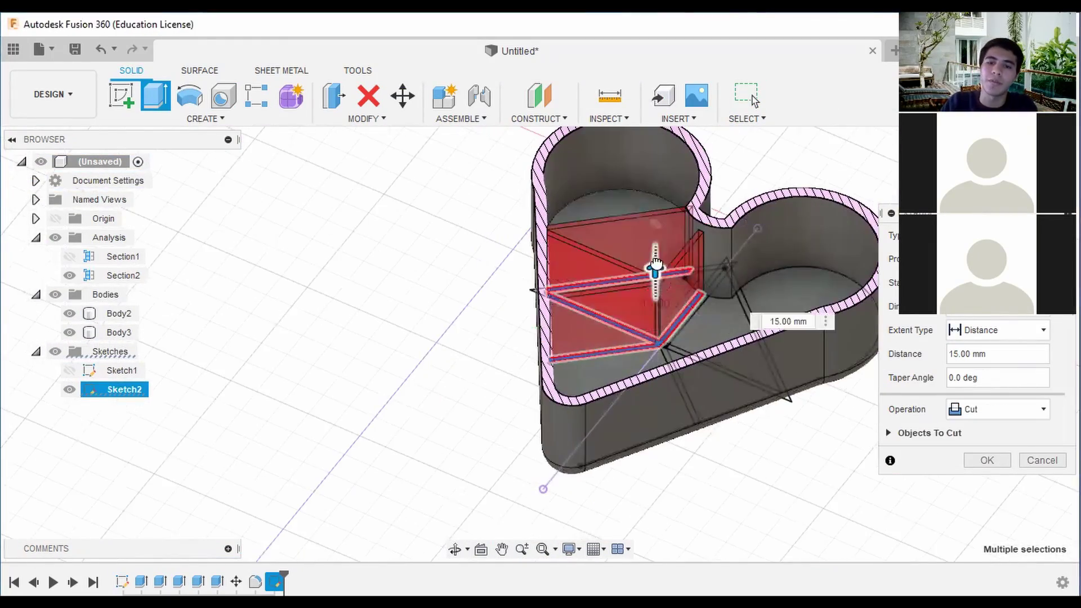
scroll(709, 261, up, 5)
drag(586, 295, 586, 274)
scroll(730, 243, down, 6)
click(1012, 408)
click(997, 429)
shift+middle_drag(783, 338, 836, 332)
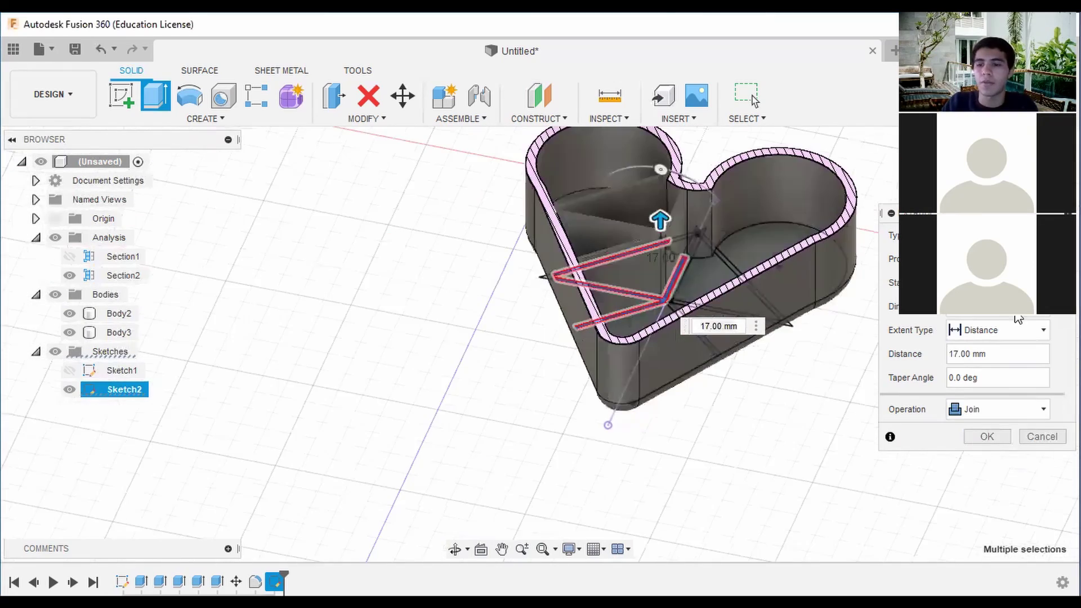
click(988, 436)
scroll(651, 241, up, 2)
click(206, 118)
click(177, 374)
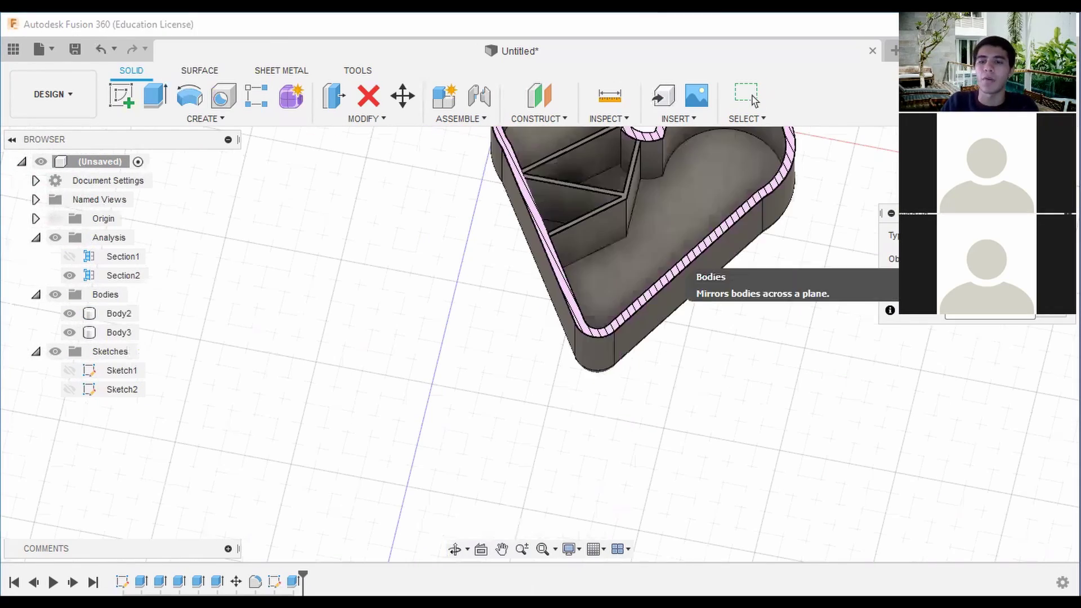
click(616, 211)
scroll(780, 234, down, 3)
middle_drag(783, 234, 784, 191)
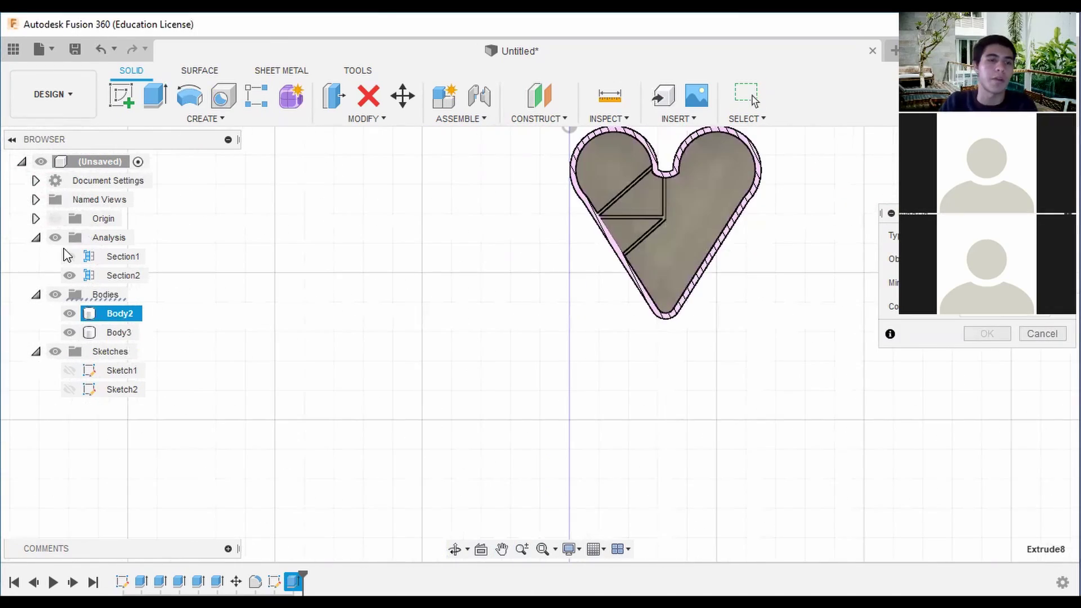
shift+middle_drag(780, 307, 747, 257)
scroll(746, 256, up, 2)
click(1043, 334)
- Start an offset construction plane from the YZ plane and move it to 32.5 mm, close to the heart's centre line
click(544, 118)
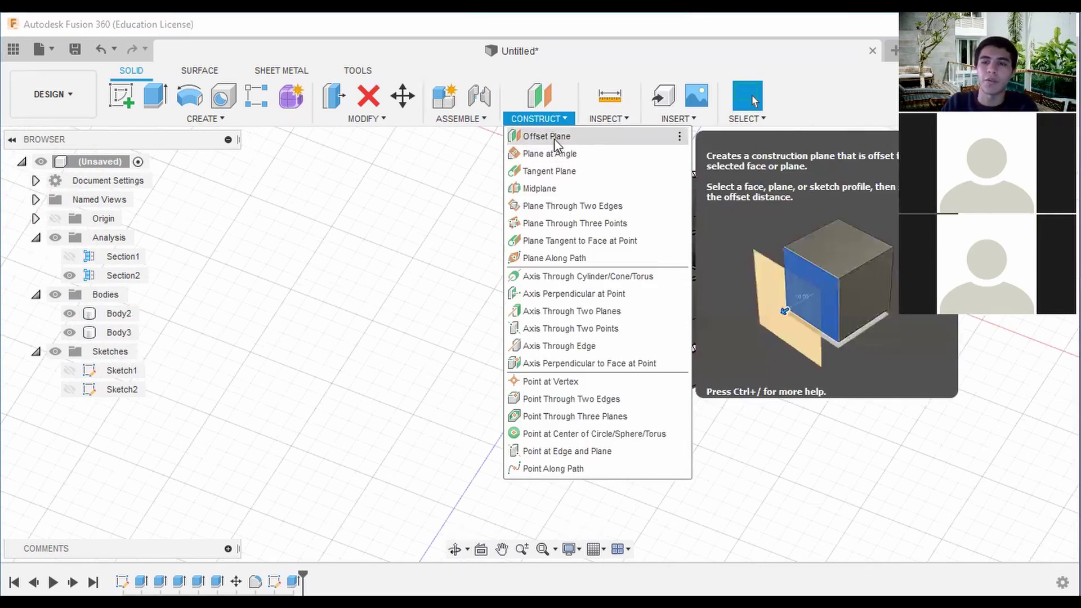
click(555, 139)
click(717, 246)
click(1037, 164)
middle_drag(676, 225, 625, 175)
scroll(677, 173, up, 3)
drag(566, 174, 672, 179)
scroll(671, 182, up, 5)
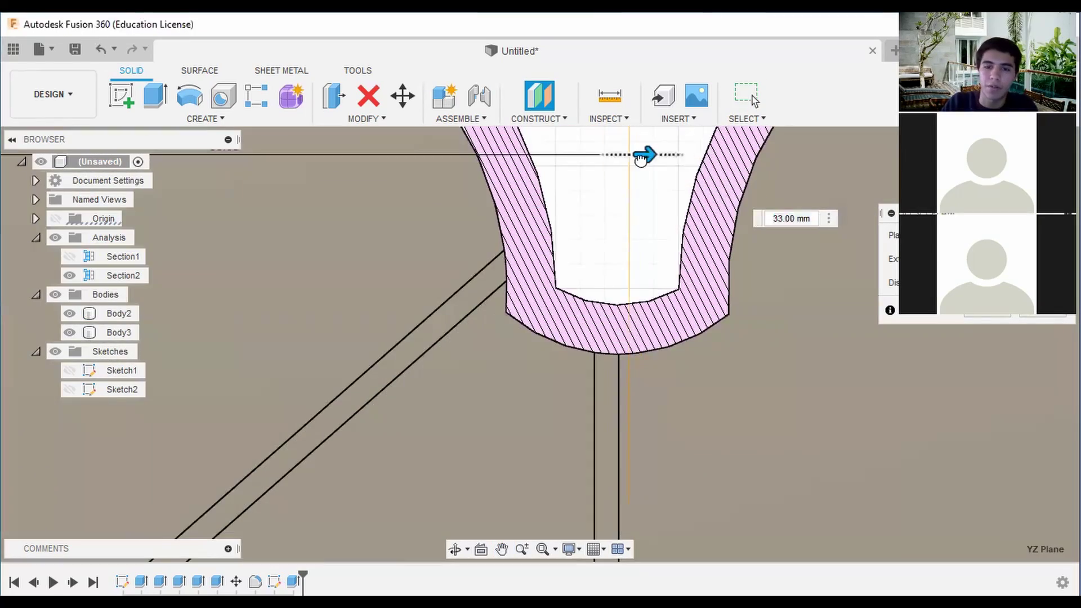
scroll(641, 158, up, 2)
scroll(629, 251, down, 5)
shift+middle_drag(605, 388, 538, 332)
scroll(811, 257, down, 2)
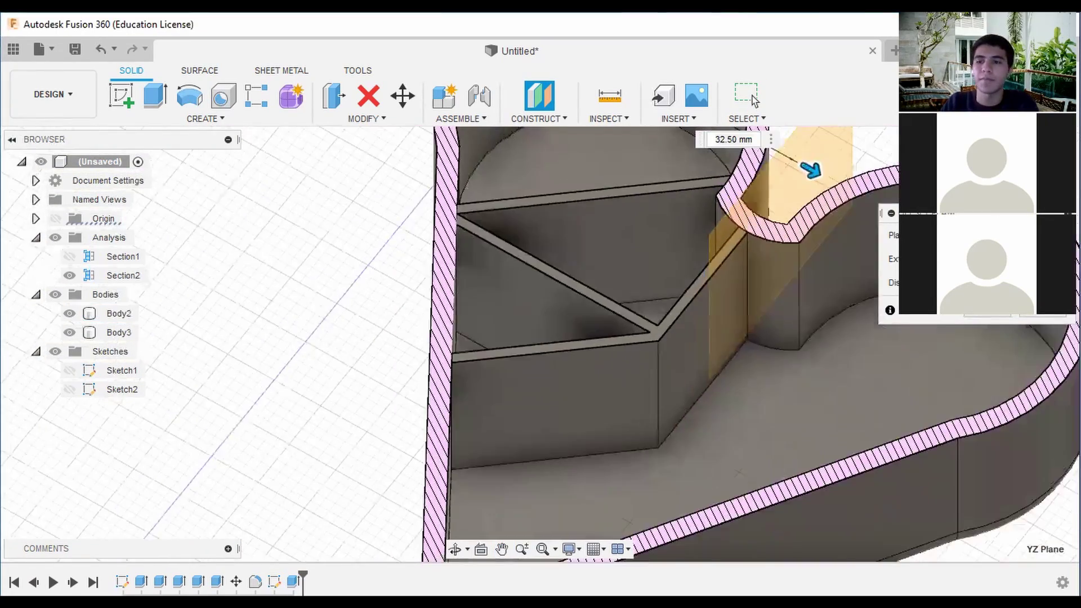
- Fine-tune the construction plane's offset to 32.60 mm so it meets the vertical divider's edge, and create the plane
click(1036, 163)
middle_drag(788, 276, 758, 232)
scroll(735, 197, up, 5)
drag(713, 183, 717, 183)
scroll(833, 341, down, 5)
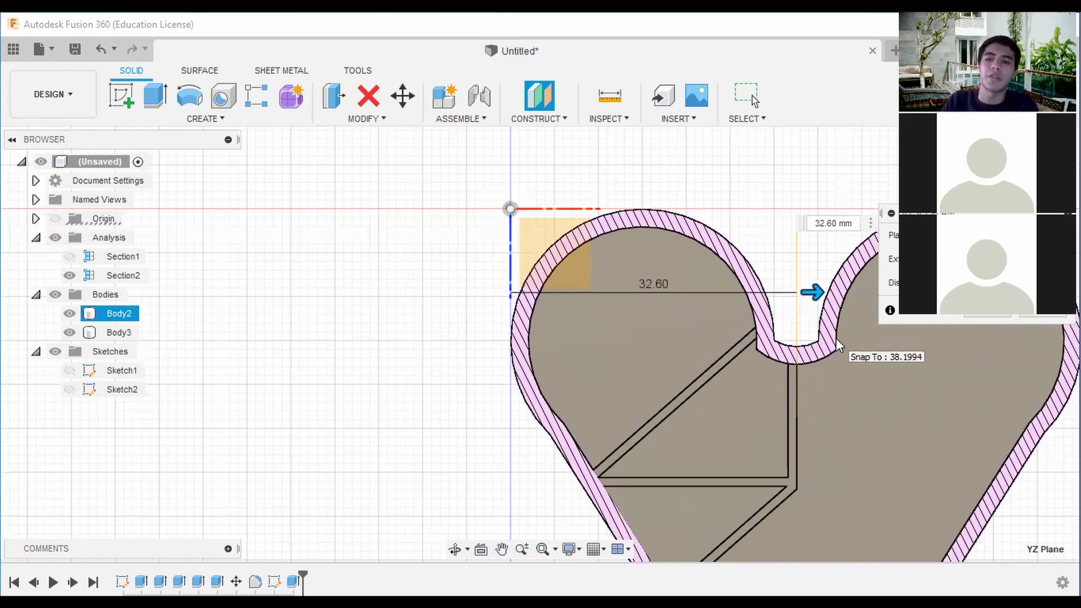
key(Return)
- Try to mirror the divider extrusion feature across the new construction plane
shift+middle_drag(744, 445, 614, 445)
click(205, 118)
click(134, 374)
click(988, 235)
click(989, 288)
click(293, 582)
click(989, 282)
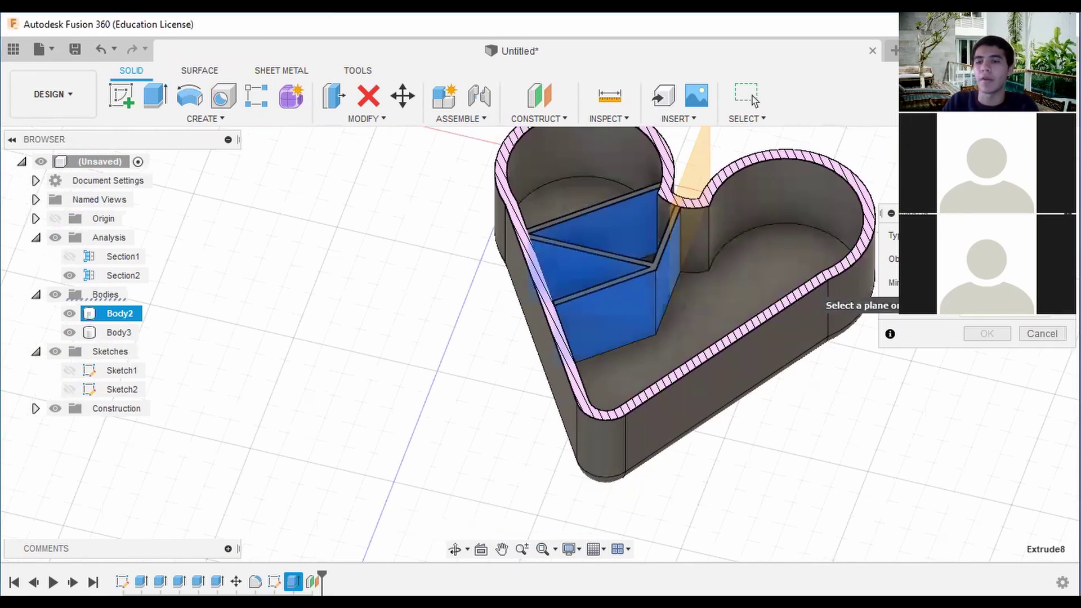
click(700, 151)
shift+middle_drag(720, 394, 507, 428)
click(996, 338)
shift+middle_drag(539, 343, 470, 279)
click(1064, 549)
click(1036, 512)
shift+middle_drag(845, 254, 756, 210)
click(658, 280)
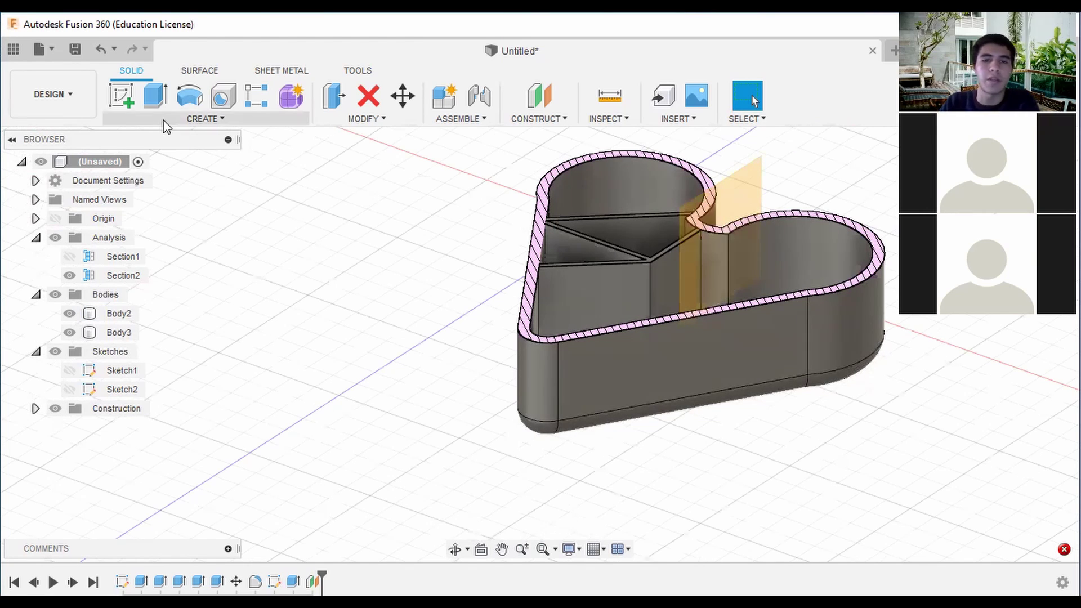
shift+middle_drag(788, 243, 871, 285)
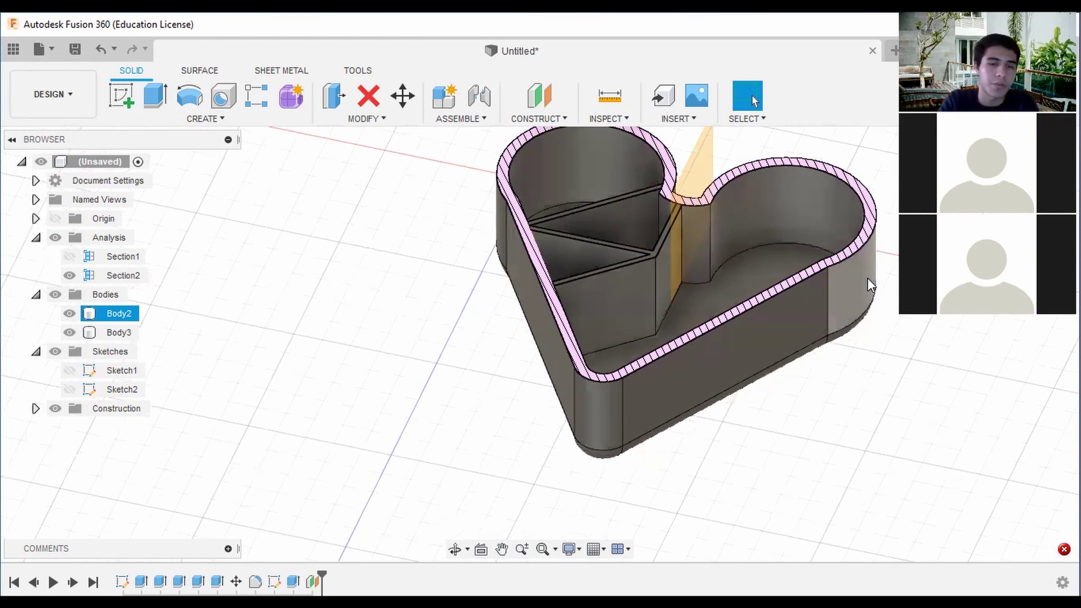
- Mirror the box with its dividers across the centre construction plane
click(205, 119)
click(186, 521)
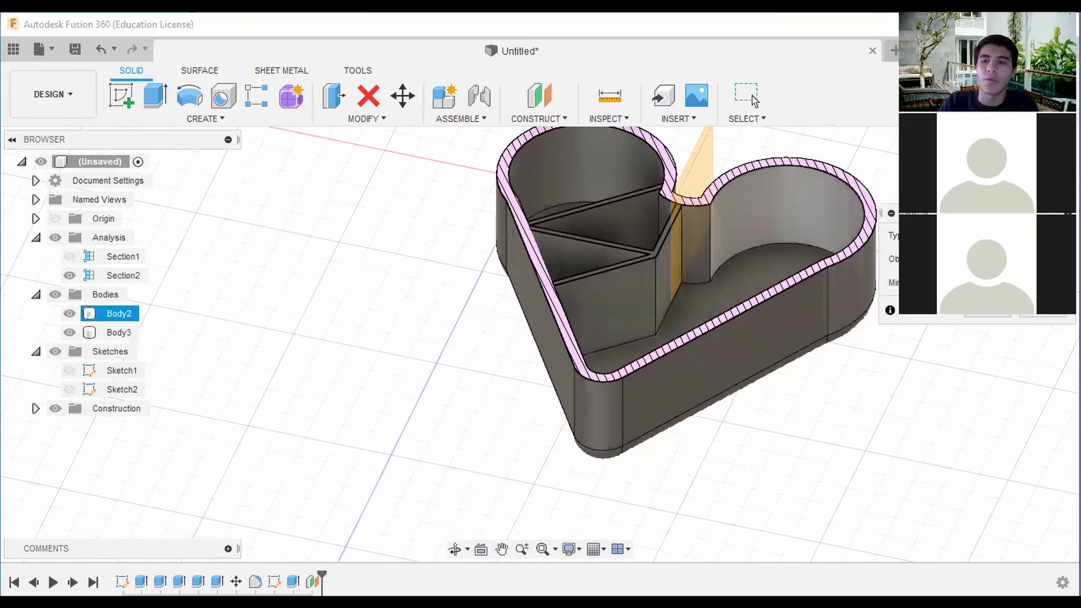
shift+middle_drag(788, 242, 704, 253)
click(620, 304)
click(997, 276)
click(729, 205)
click(996, 338)
- Hide the section analyses and the construction plane, and collapse the expanded browser folders
shift+middle_drag(788, 316, 693, 276)
scroll(732, 316, down, 2)
click(55, 238)
shift+middle_drag(789, 332, 678, 253)
click(36, 409)
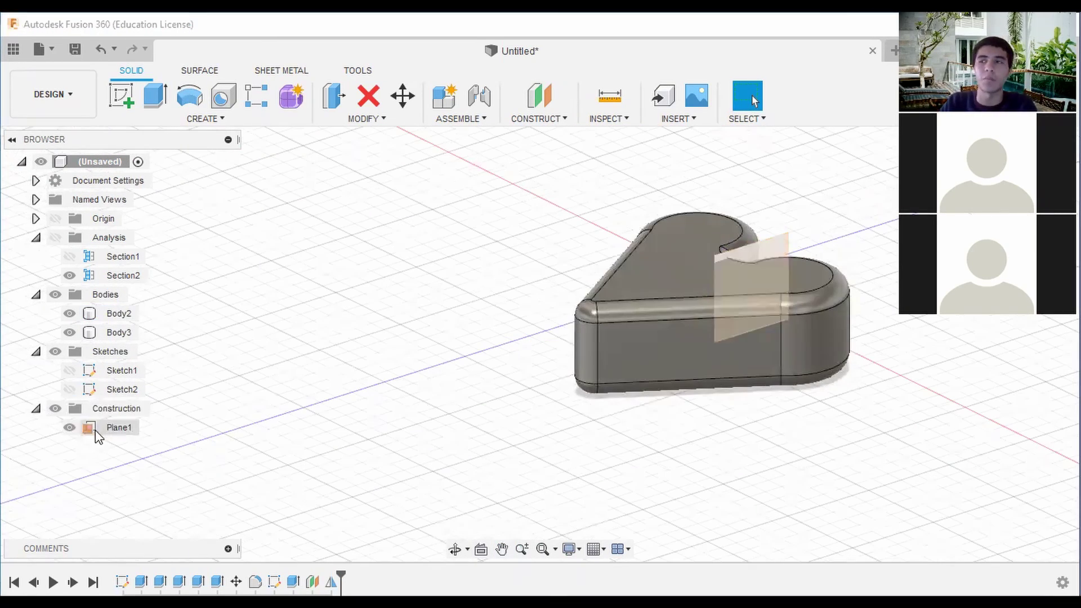
click(55, 409)
click(36, 409)
click(36, 352)
click(36, 296)
click(36, 239)
shift+middle_drag(440, 281, 597, 338)
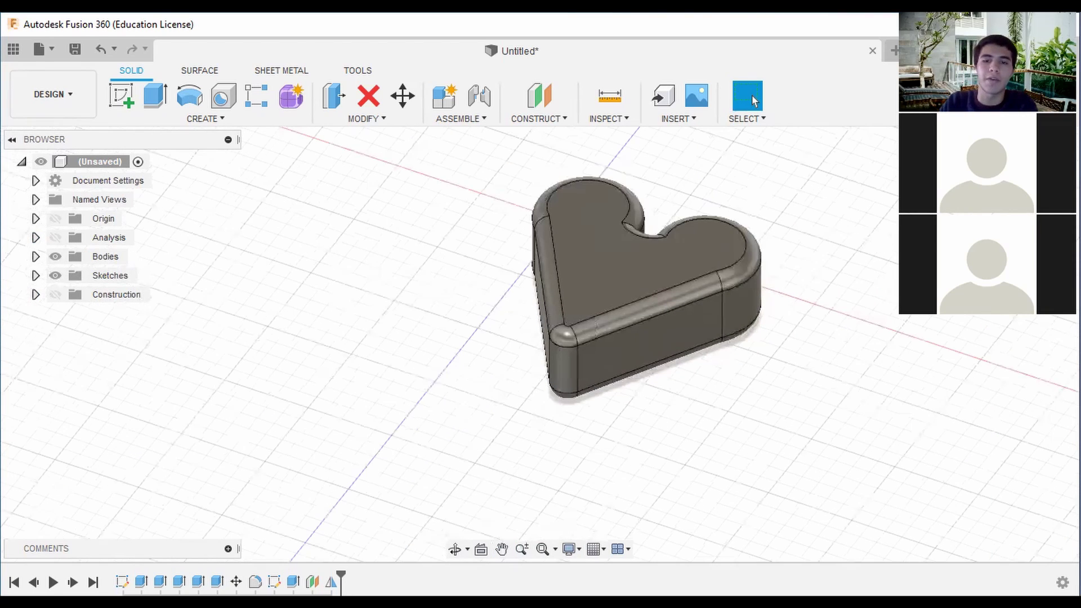
- Open the appearance settings from the lid's top face and browse the paint library to the glossy enamel paints
right_click(679, 254)
right_click(650, 279)
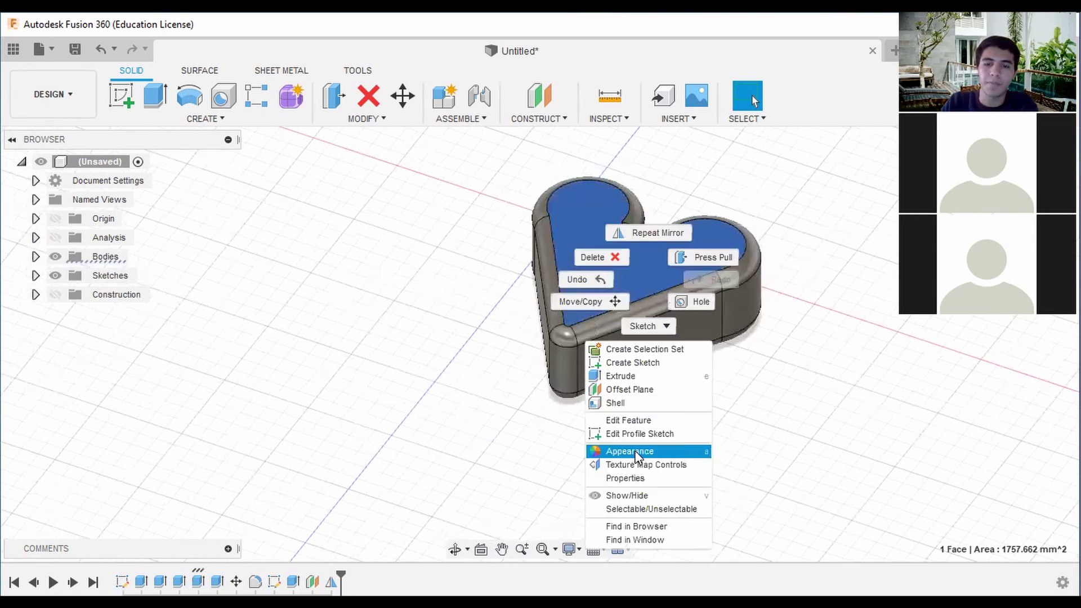
click(637, 451)
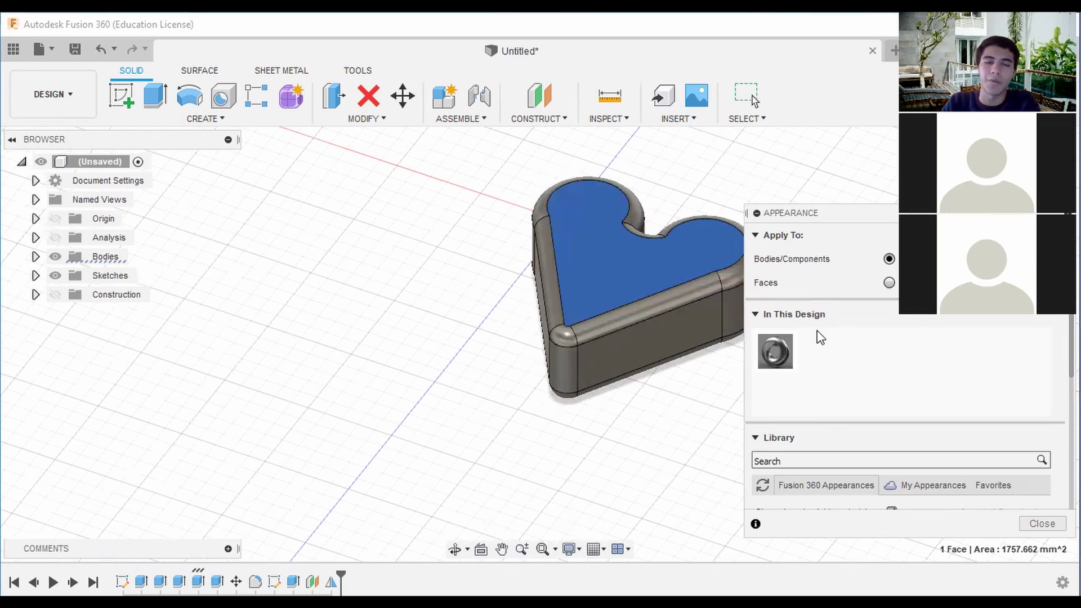
scroll(817, 355, down, 5)
scroll(803, 422, down, 1)
click(794, 422)
scroll(780, 433, down, 1)
click(776, 383)
scroll(822, 408, down, 4)
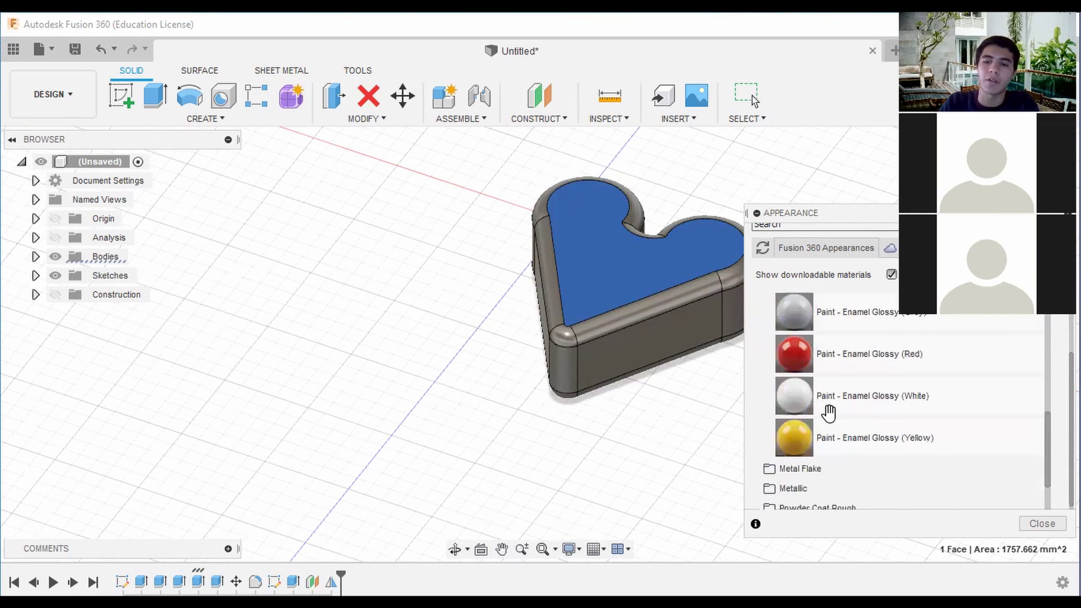
- Apply the Paint - Enamel Glossy (Red) appearance to both the box and the lid bodies
drag(796, 357, 882, 369)
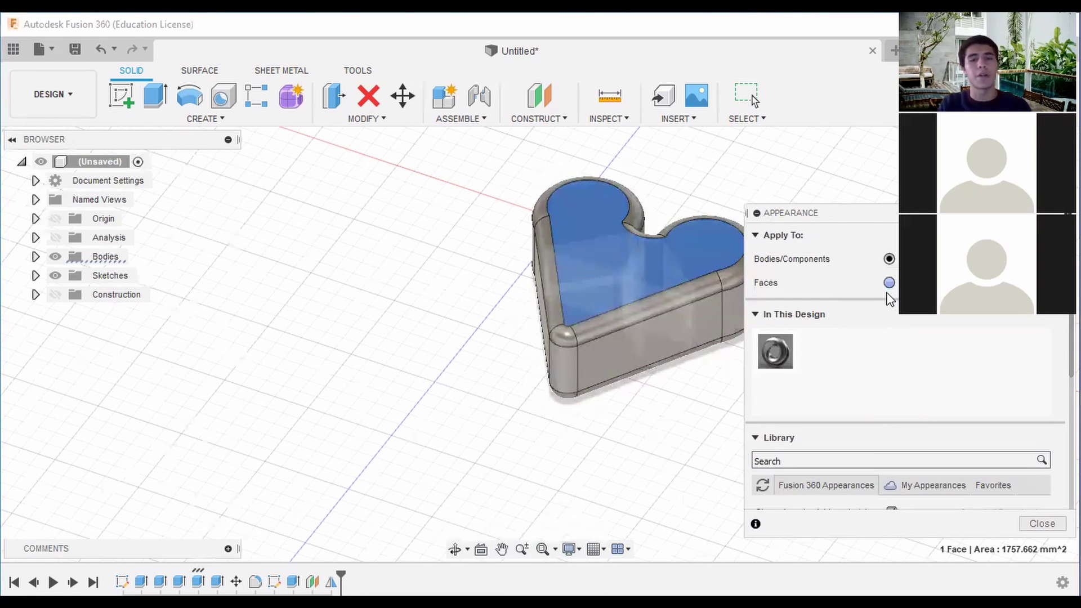
click(35, 256)
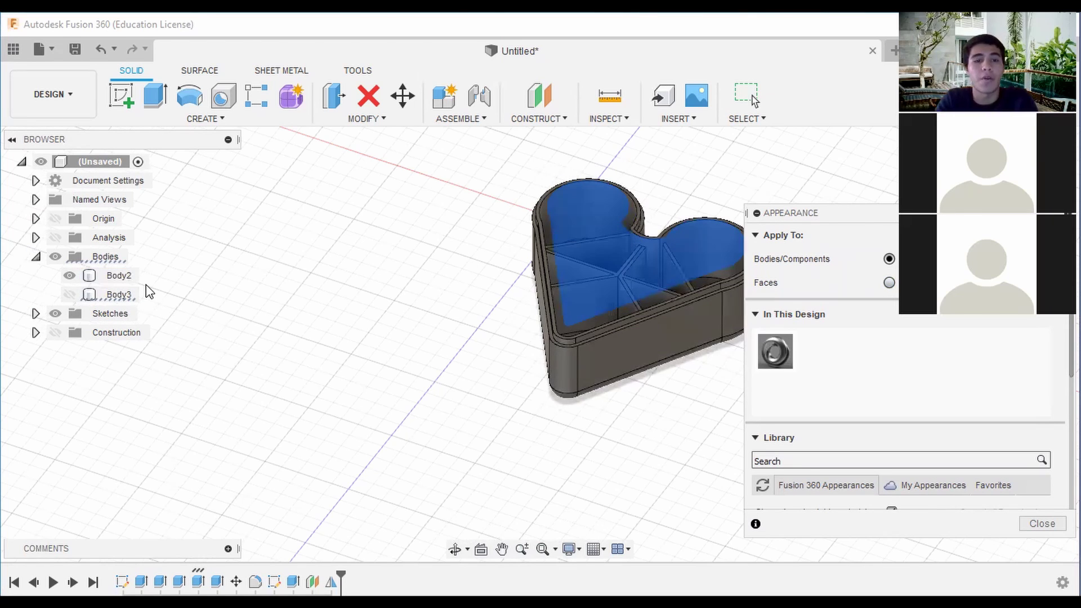
click(118, 276)
scroll(850, 379, down, 10)
drag(794, 359, 680, 348)
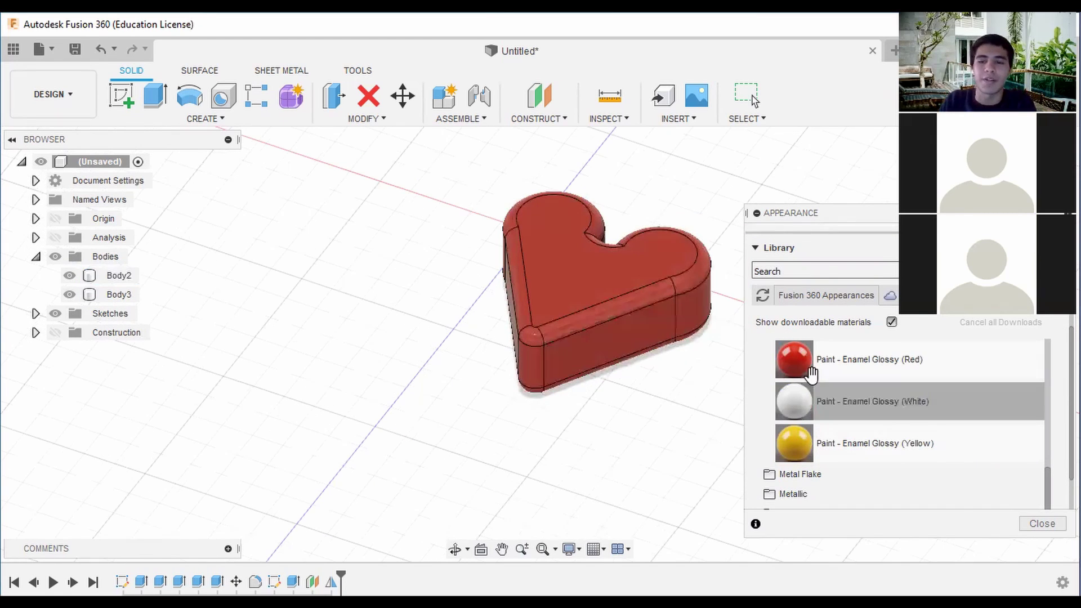
- Edit the red enamel appearance's colour to a lilac with RGB values 228, 154, 255
scroll(845, 383, up, 10)
double_click(817, 352)
drag(723, 281, 601, 281)
drag(597, 315, 666, 299)
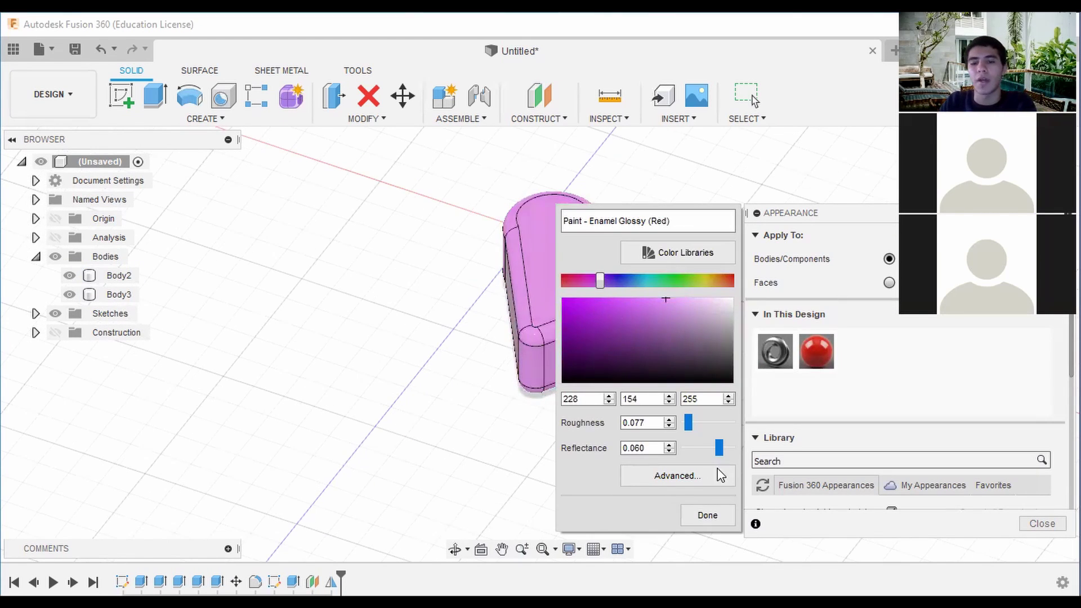
click(708, 515)
- Undo the last appearance change on the lid
middle_drag(415, 246, 536, 254)
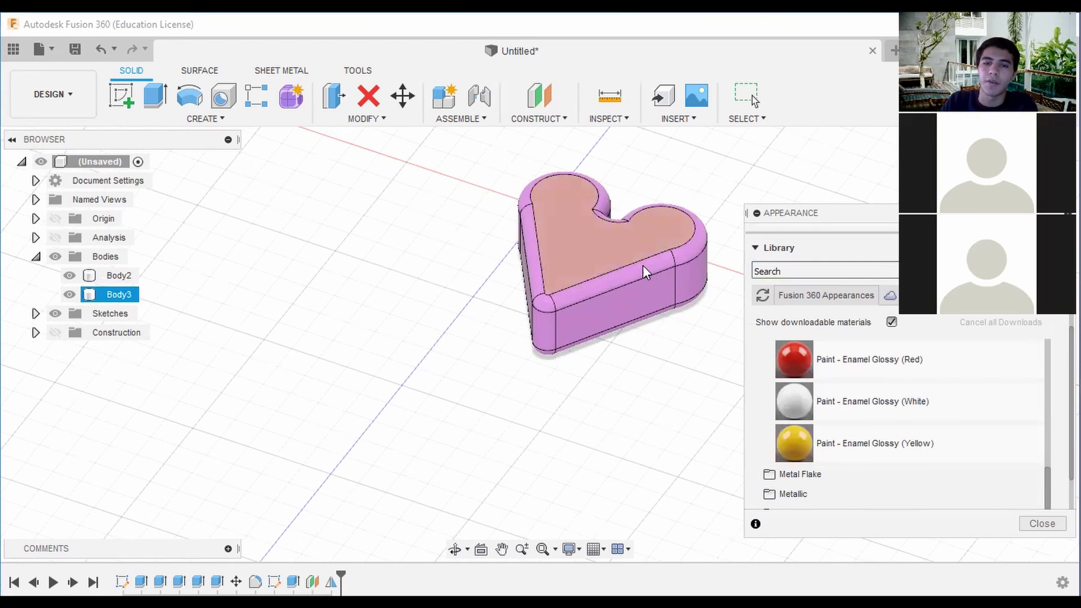
scroll(842, 378, up, 3)
scroll(842, 378, down, 3)
click(101, 49)
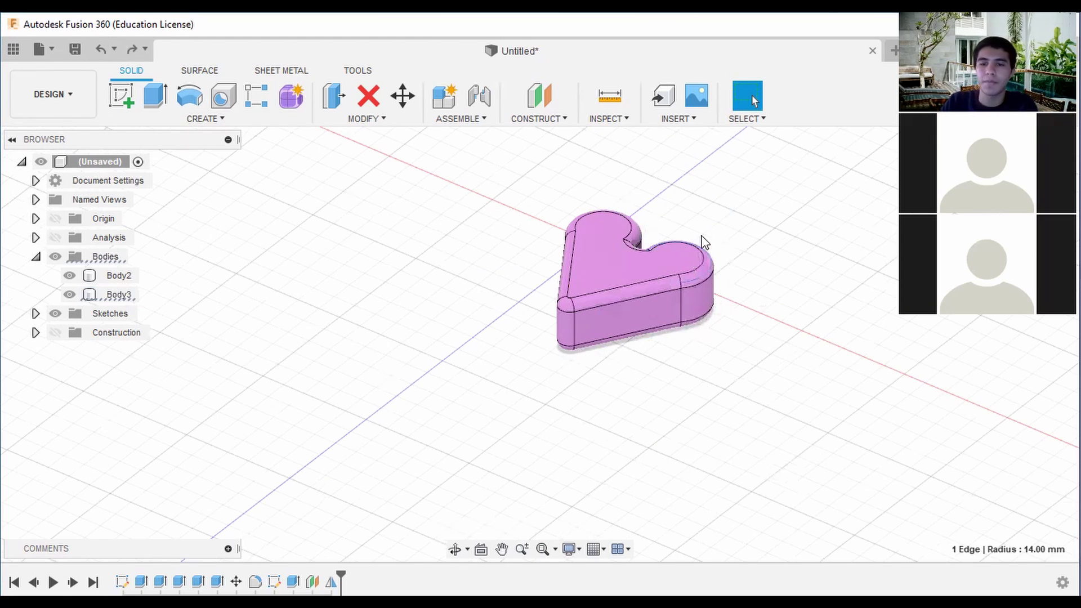
- Reopen the appearance settings and apply Paint - Enamel Glossy (Red) to the rounded top edge faces of the lid only
key(a)
scroll(813, 359, down, 5)
scroll(833, 248, up, 5)
scroll(833, 248, down, 5)
scroll(804, 442, up, 2)
drag(804, 443, 719, 303)
scroll(833, 248, up, 5)
scroll(658, 290, up, 4)
scroll(796, 434, down, 5)
scroll(796, 434, up, 3)
scroll(645, 289, up, 4)
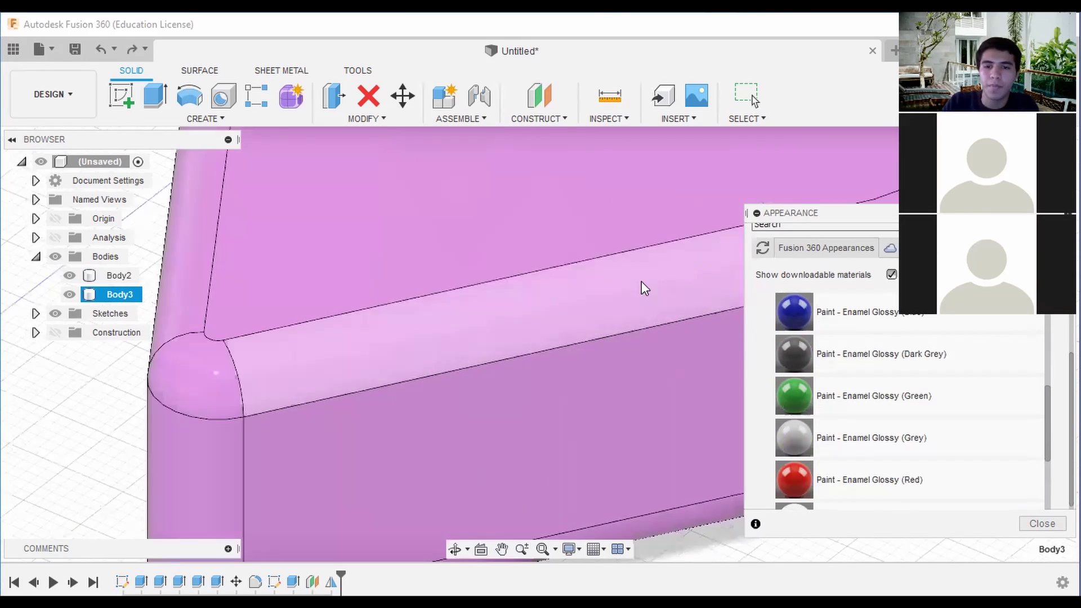
drag(795, 480, 678, 298)
scroll(683, 290, down, 6)
- Apply the glossy red enamel appearance to the rounded bottom edge faces of the box
shift+middle_drag(674, 248, 684, 169)
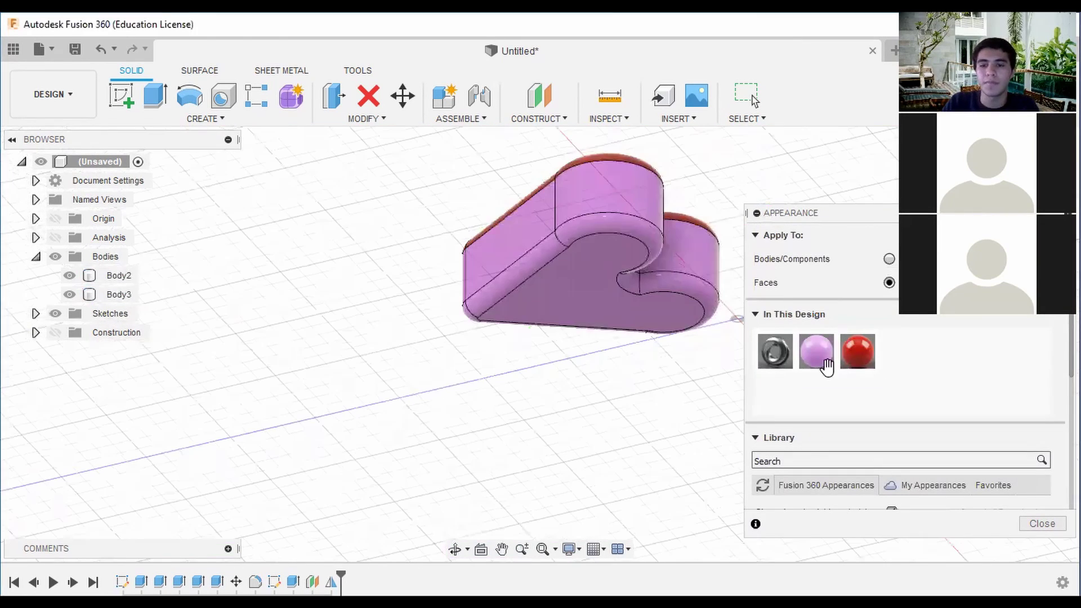
drag(528, 246, 527, 248)
shift+middle_drag(529, 271, 541, 198)
drag(861, 358, 698, 298)
drag(858, 354, 593, 323)
middle_drag(507, 338, 701, 339)
drag(857, 353, 670, 345)
scroll(668, 348, up, 3)
shift+middle_drag(670, 345, 679, 284)
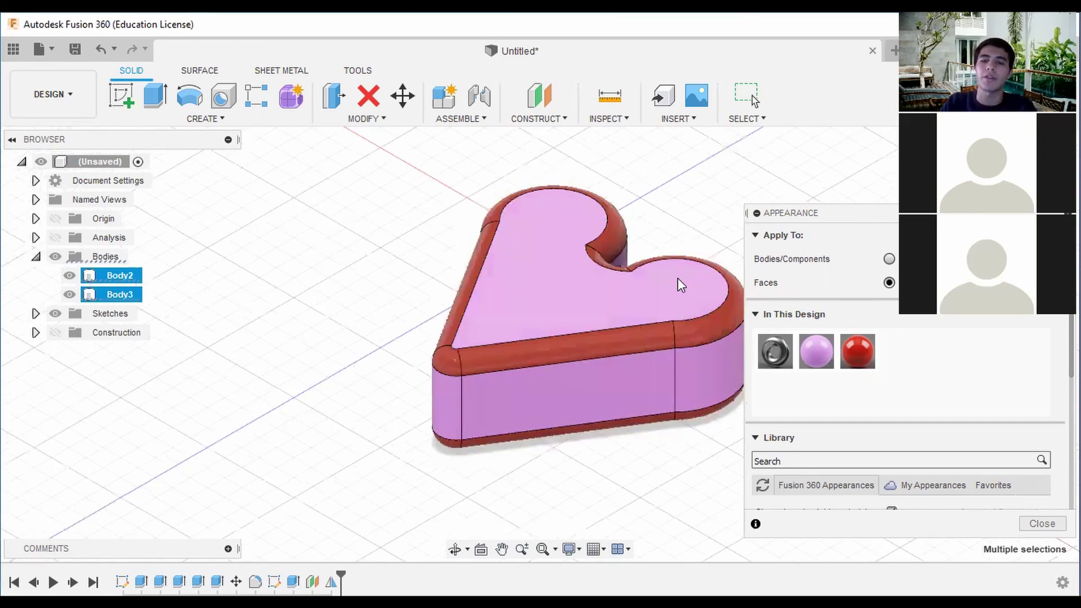
- Start a sketch on the lid's top face and add a text box across the heart's middle containing a first name in capitals
scroll(681, 281, down, 2)
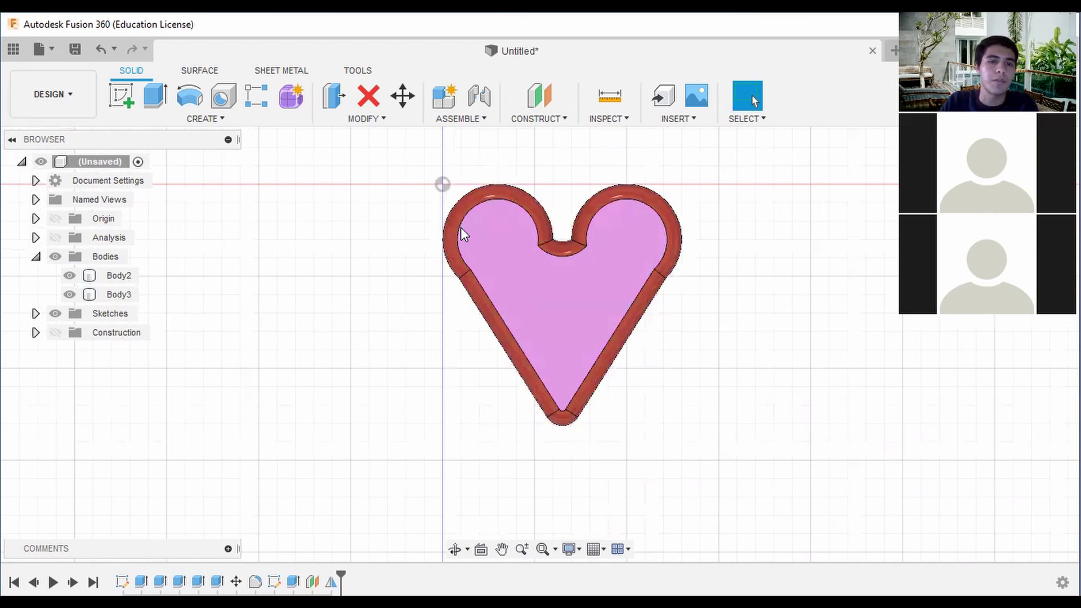
click(121, 96)
click(570, 310)
click(206, 119)
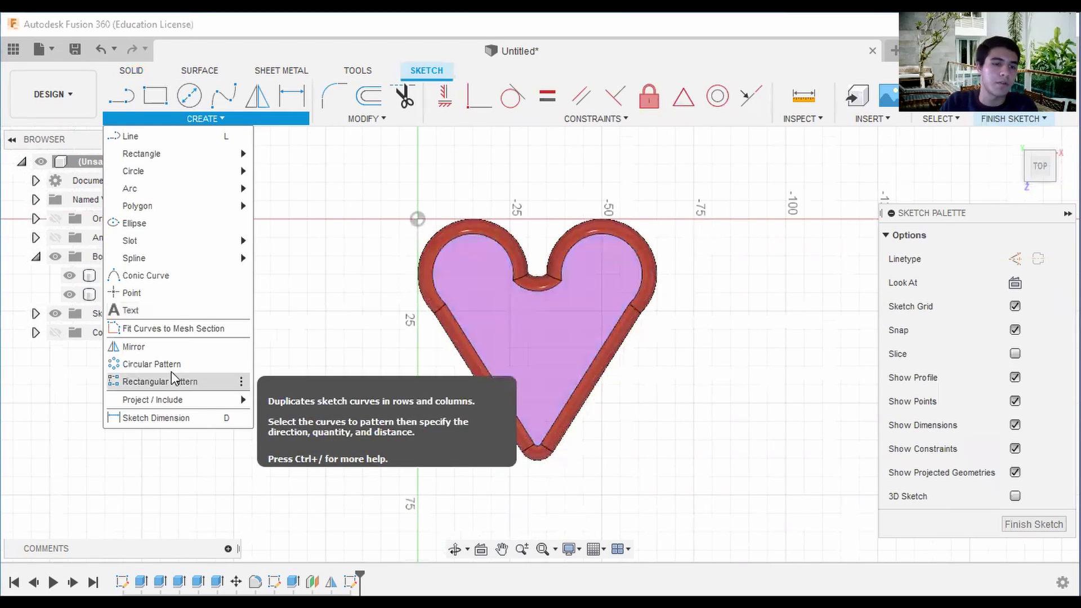
click(152, 309)
middle_drag(482, 318, 543, 301)
click(542, 300)
click(647, 329)
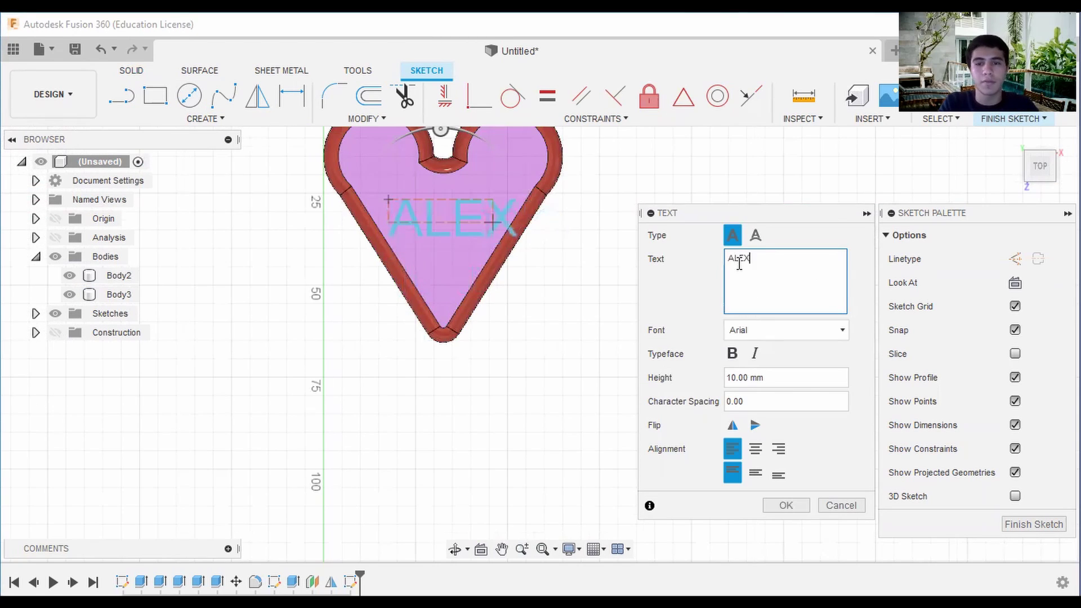
- Set the text to Comic Sans MS at 8 mm height with centred alignment, and place it
click(788, 330)
click(766, 432)
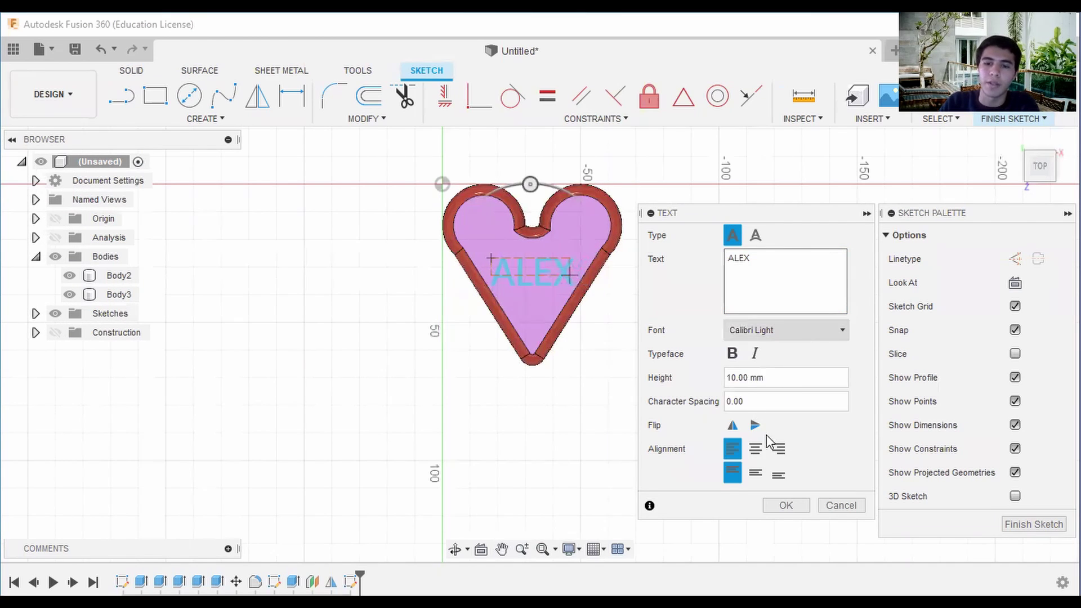
click(789, 330)
scroll(772, 415, down, 3)
click(760, 420)
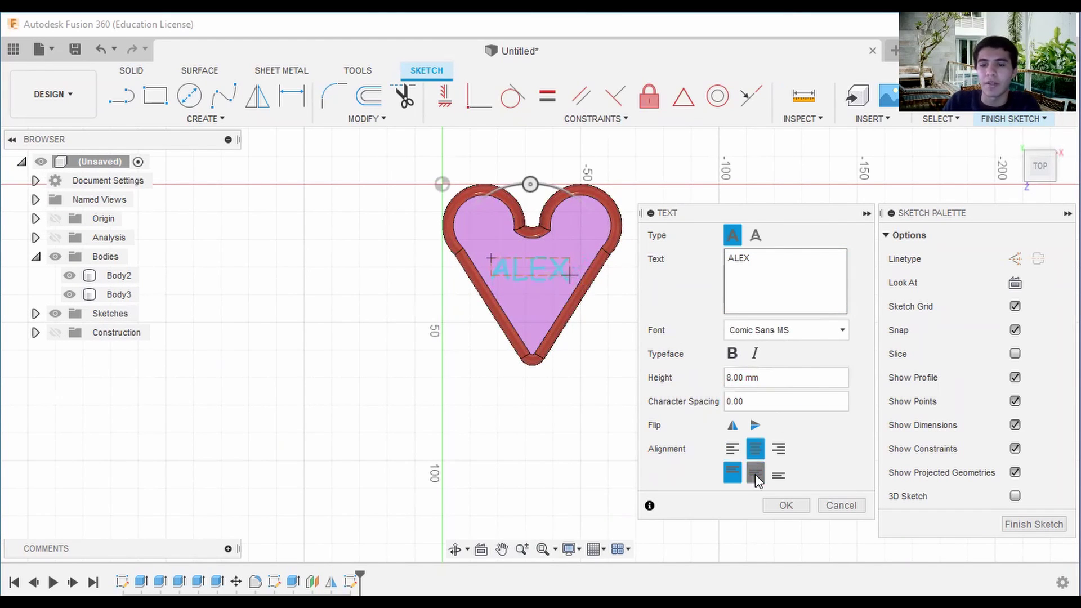
click(786, 505)
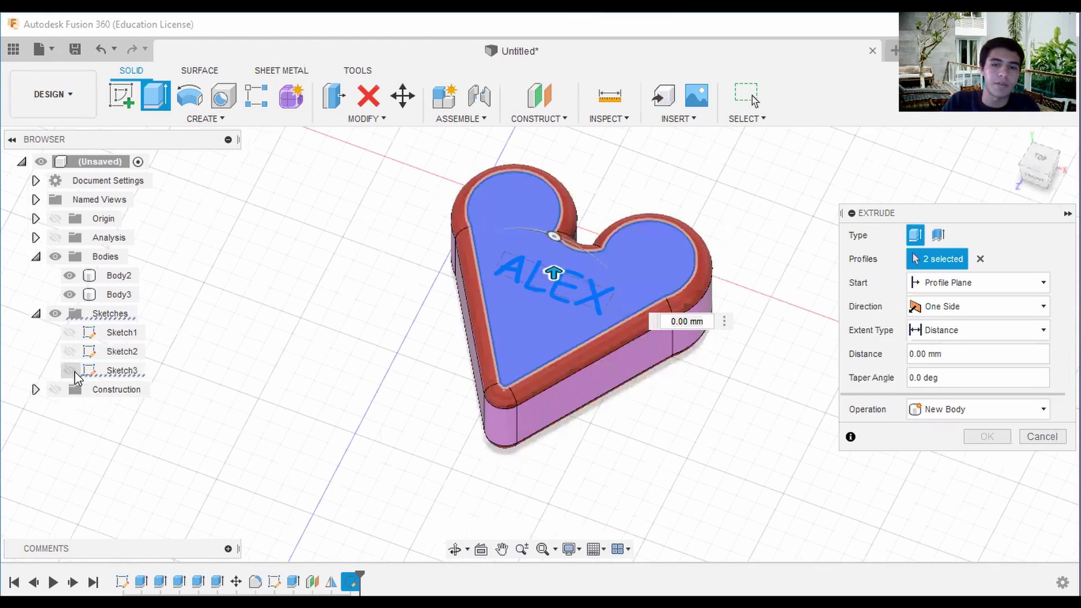
- Show the text sketch and extrude only the lettering downward as a cut into the lid's top face
click(69, 370)
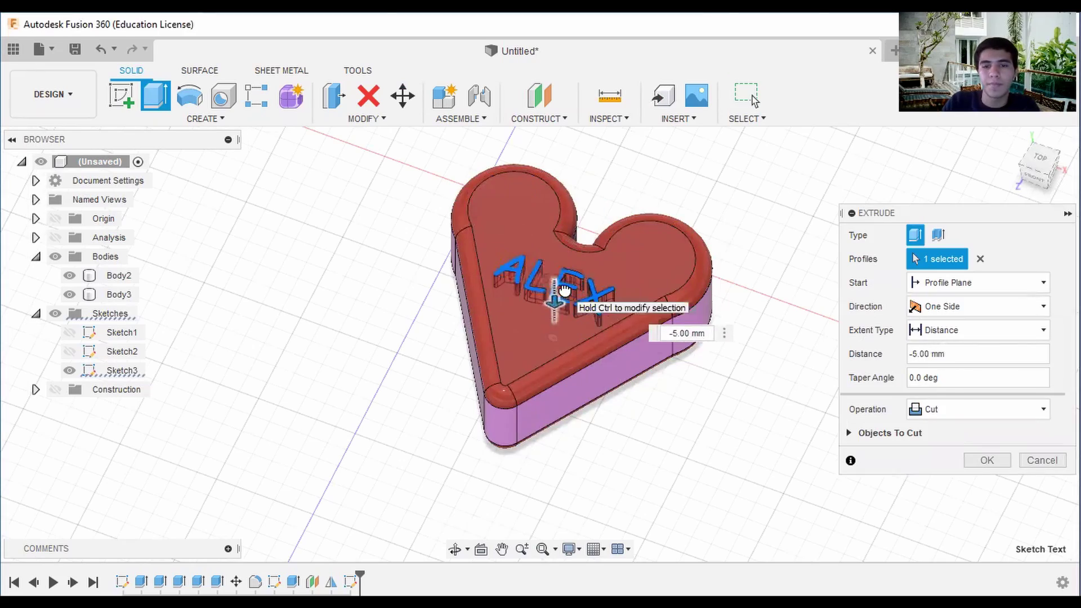
scroll(678, 355, up, 5)
drag(1042, 169, 1035, 162)
drag(631, 350, 631, 311)
click(989, 459)
- Apply the lilac enamel appearance to the lid's flat top face around the engraved lettering
mouse_move(1036, 159)
mouse_down()
mouse_move(1046, 168)
mouse_move(1035, 159)
mouse_up()
scroll(844, 421, down, 5)
click(1041, 157)
right_click(724, 291)
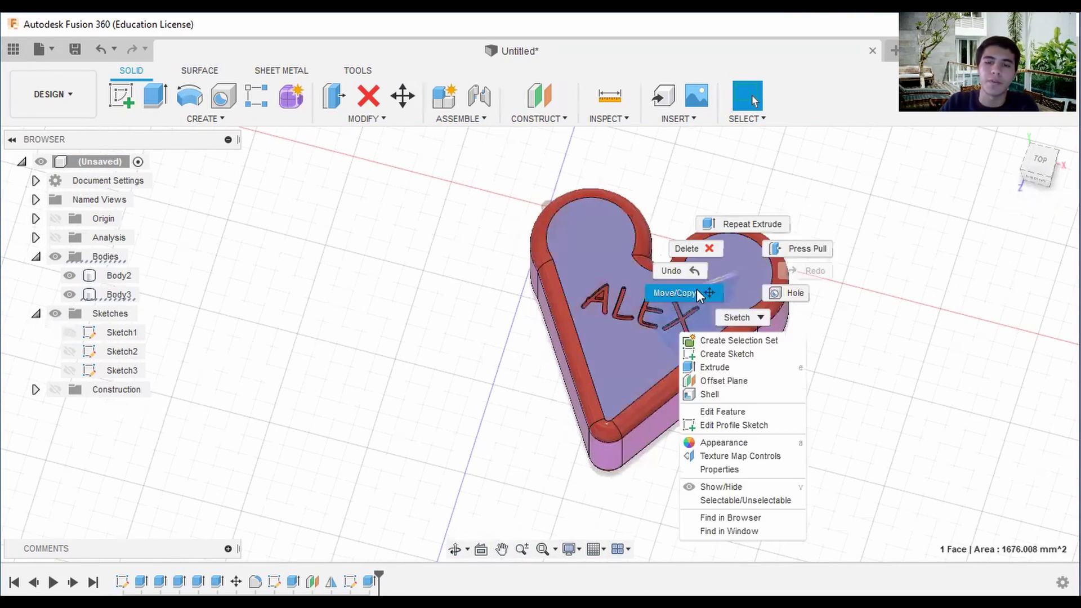
click(724, 442)
drag(856, 350, 717, 311)
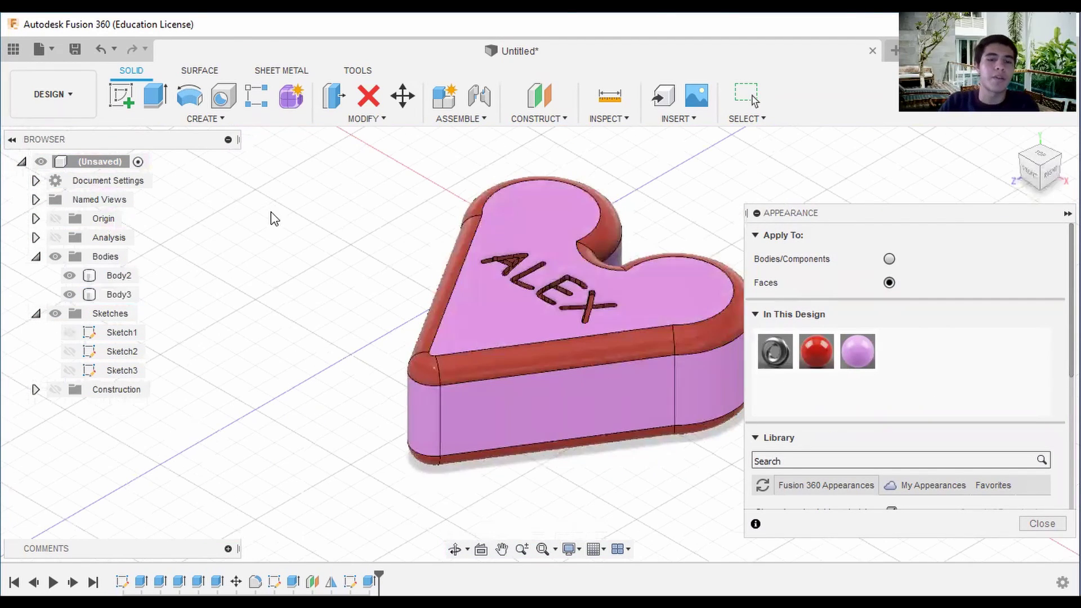
- Switch to the Render workspace and angle the view to show the lid and its lettering
click(17, 53)
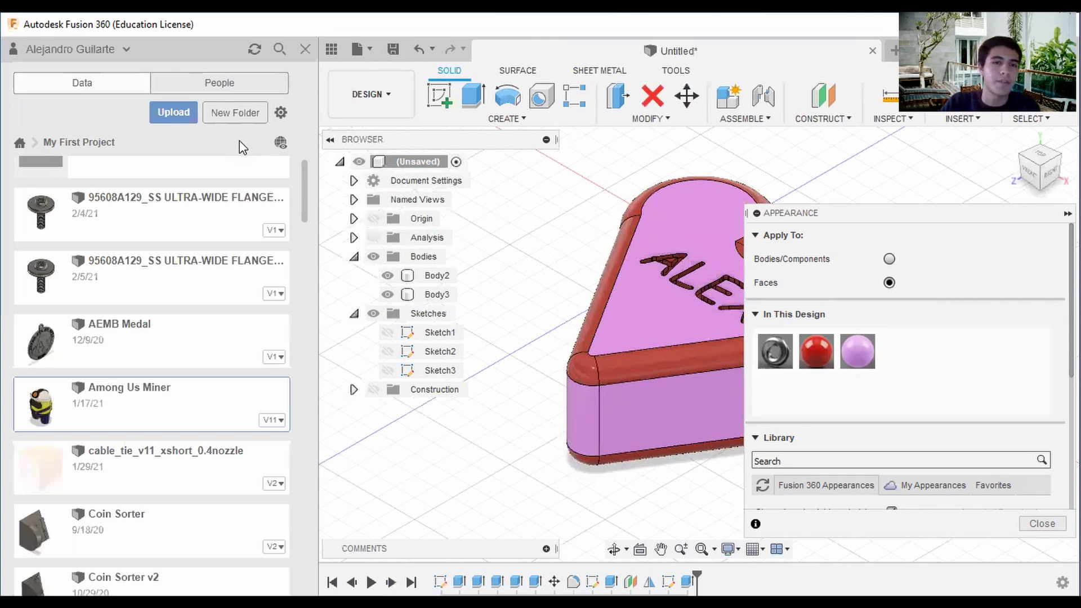
click(305, 49)
click(69, 92)
click(80, 185)
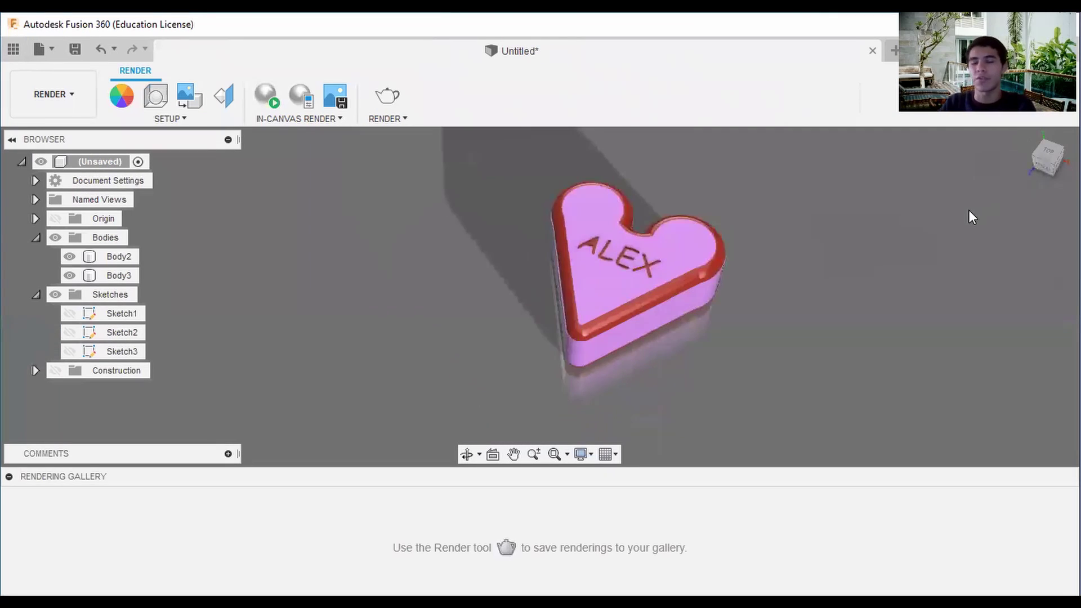
mouse_move(1049, 159)
mouse_down()
mouse_move(1042, 133)
mouse_move(1049, 168)
mouse_up()
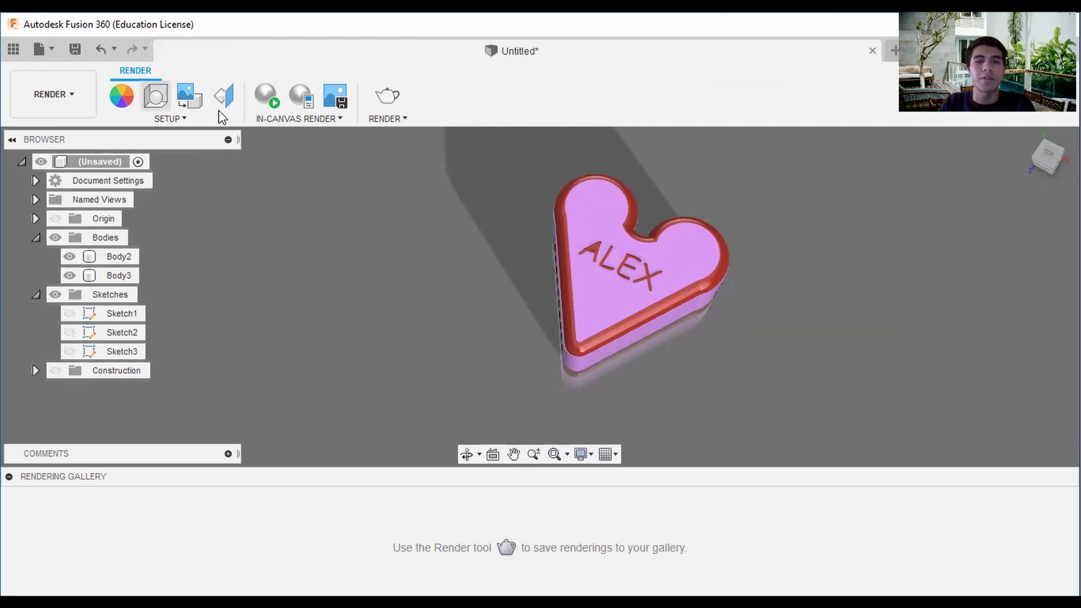
- Open the scene settings and try the library environments in turn, from Cool Light and Grid Light through to Warm Light
scroll(937, 323, down, 1)
click(899, 337)
click(904, 376)
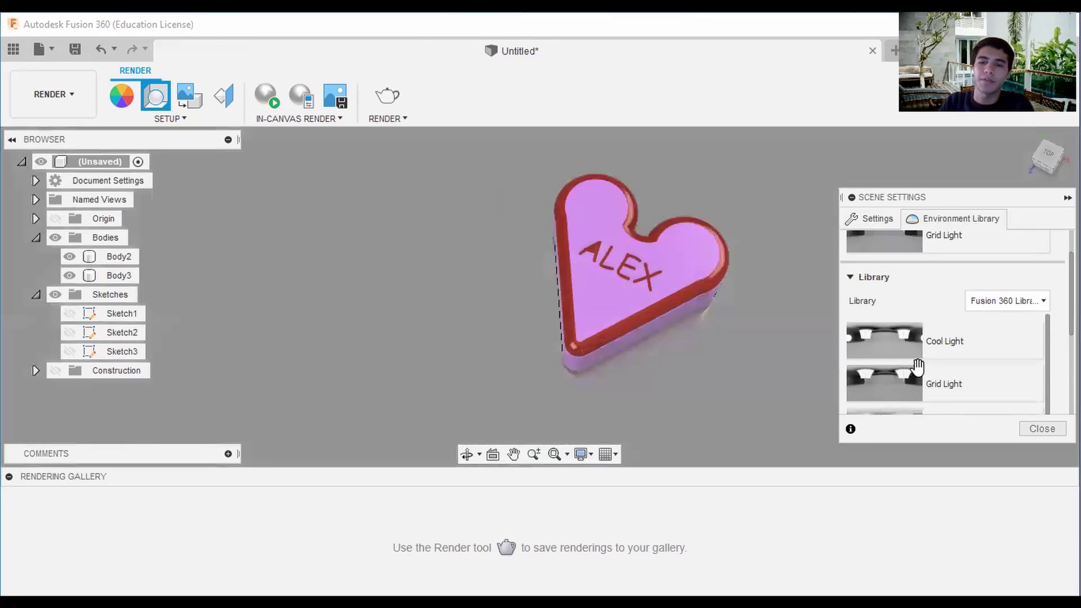
drag(1048, 160, 1048, 138)
scroll(891, 377, down, 1)
click(890, 378)
scroll(889, 377, down, 1)
click(888, 378)
scroll(889, 381, down, 1)
click(892, 367)
scroll(893, 367, down, 1)
click(895, 363)
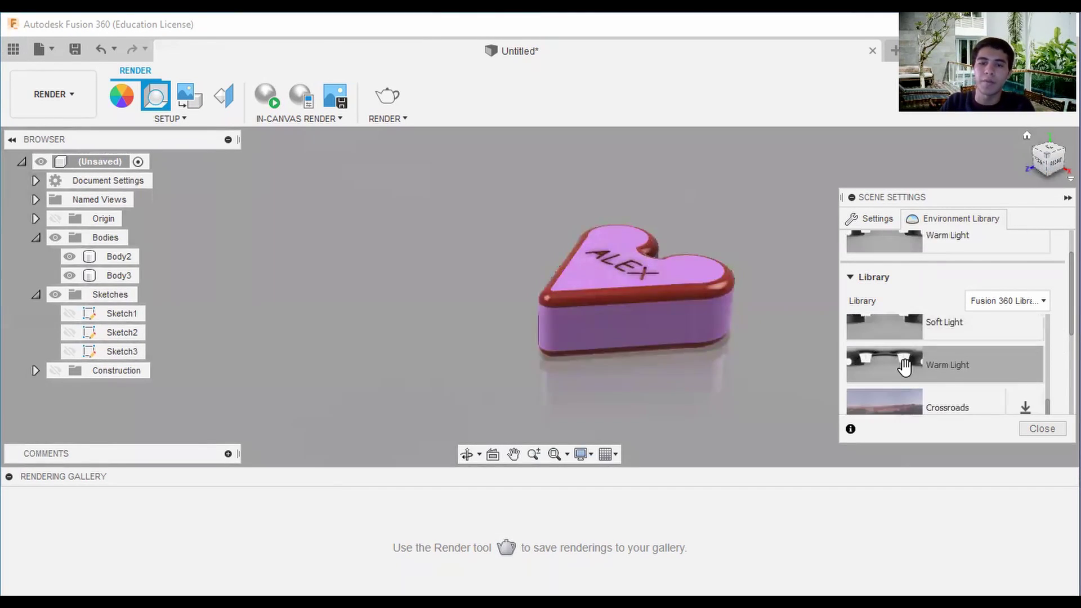
- Go back through the library environments from Soft Light and apply Grid Light to the scene
scroll(896, 366, up, 2)
scroll(902, 369, down, 1)
click(900, 366)
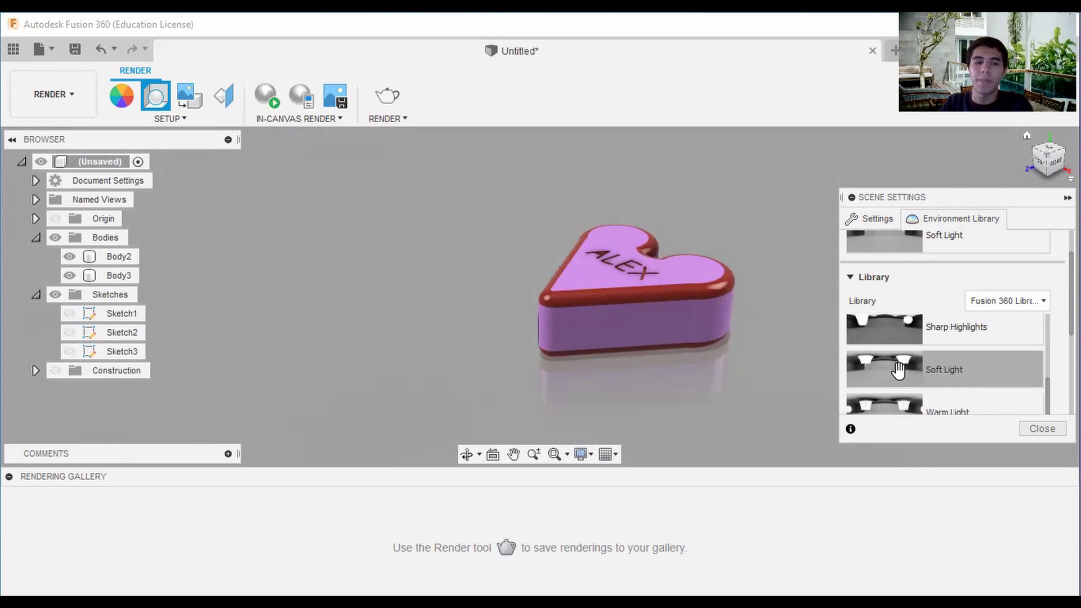
scroll(902, 372, up, 1)
click(903, 373)
scroll(905, 346, up, 1)
click(908, 366)
click(905, 340)
- Orbit and zoom in on the box to show its lid and front side, and collapse the Sketches and Bodies folders
shift+middle_drag(529, 248, 704, 277)
scroll(743, 276, up, 4)
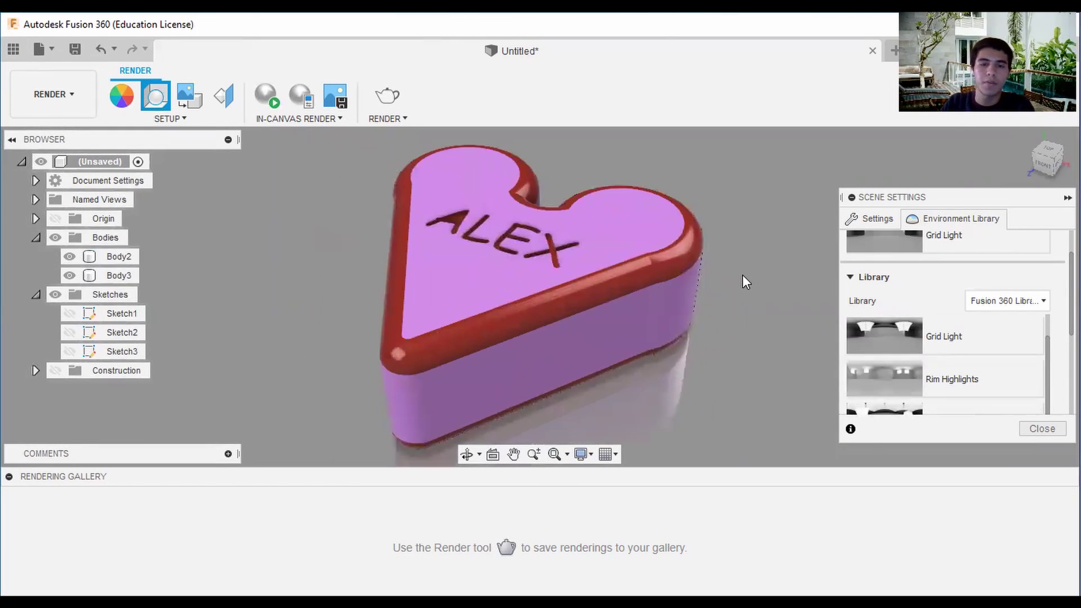
click(36, 295)
click(36, 238)
- Raise the environment brightness to about 2166.667 lx and try another background before returning to Environment
click(871, 219)
mouse_move(953, 287)
mouse_down()
mouse_move(987, 282)
mouse_move(957, 289)
mouse_up()
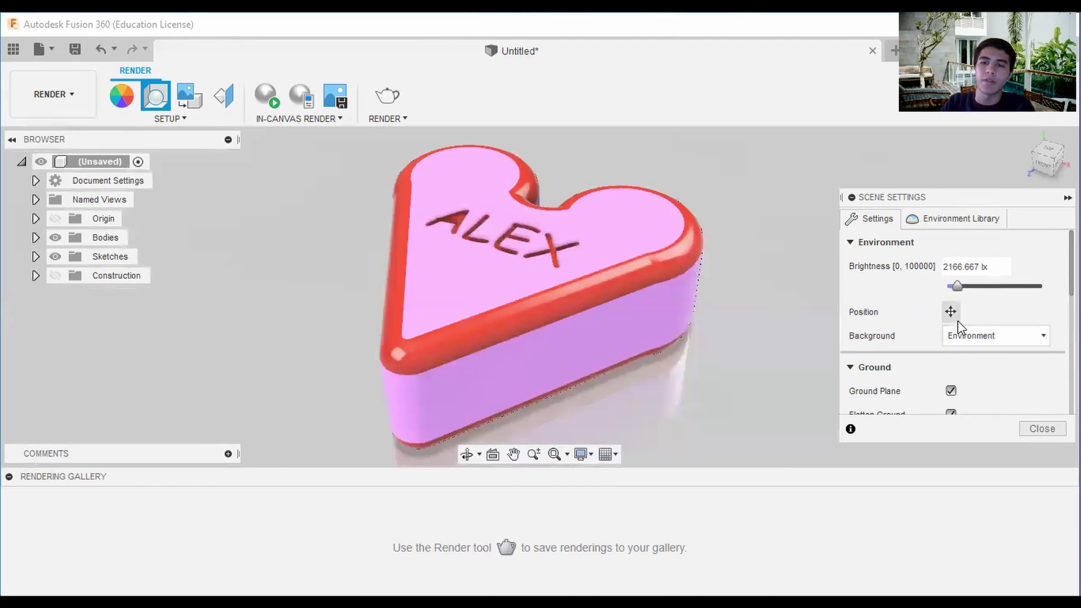
click(1001, 374)
click(1000, 337)
click(997, 358)
- Switch the scene's ground plane off and back on
scroll(999, 342, down, 2)
click(952, 296)
click(951, 296)
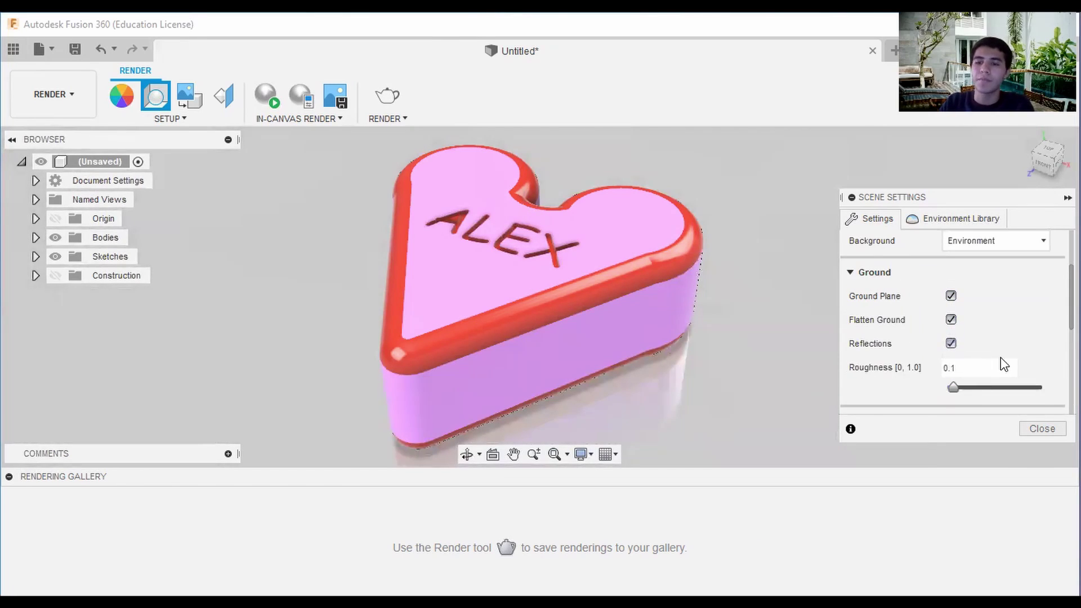
- Keep the scene camera in Perspective and set its focal length to 90 mm
scroll(1000, 361, down, 1)
drag(955, 340, 995, 357)
scroll(991, 349, down, 1)
click(1032, 351)
click(1014, 388)
scroll(1011, 369, down, 1)
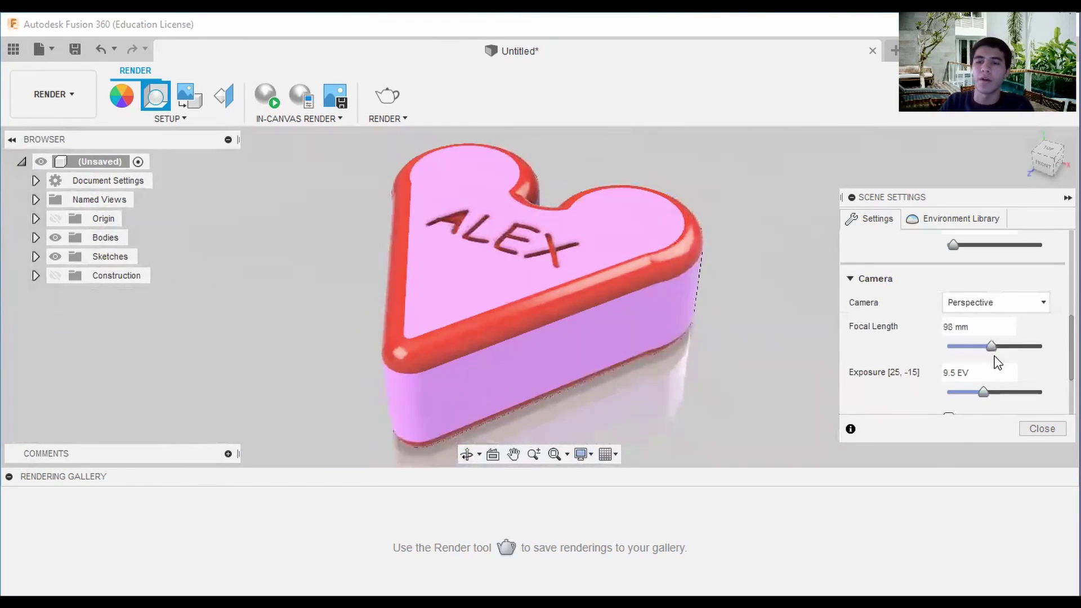
text(0)
key(BackSpace)
key(BackSpace)
text(90)
scroll(968, 366, down, 3)
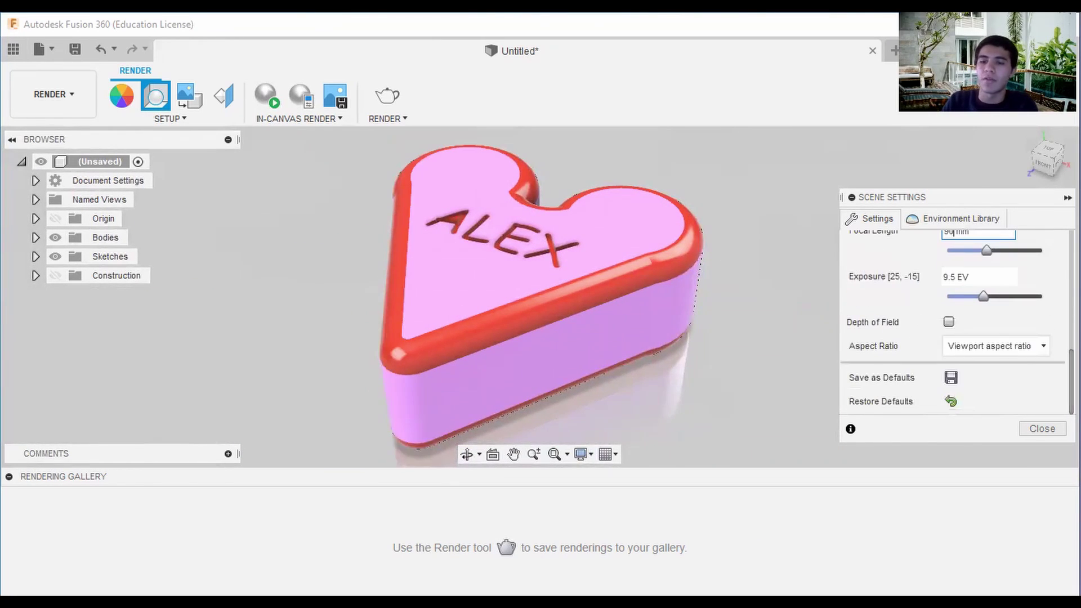
- Restore the default scene settings and close them
click(951, 401)
scroll(952, 338, up, 8)
click(1043, 428)
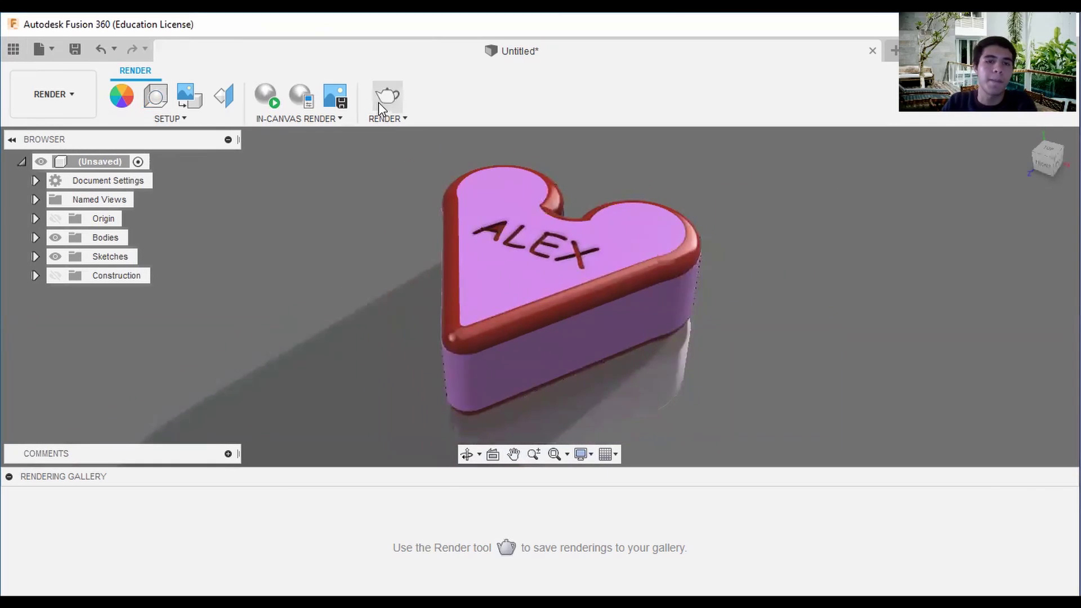
- Save the design as "Public Heart Box" in My First Project so that it can be rendered
click(396, 103)
click(643, 342)
click(75, 50)
click(404, 171)
text(Purple Heart)
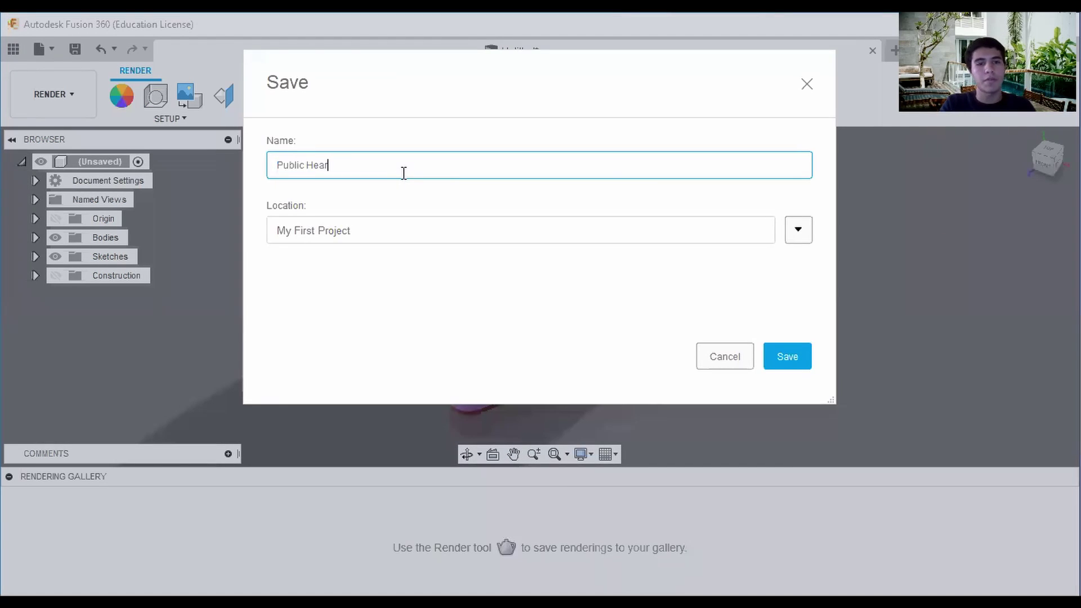
click(795, 355)
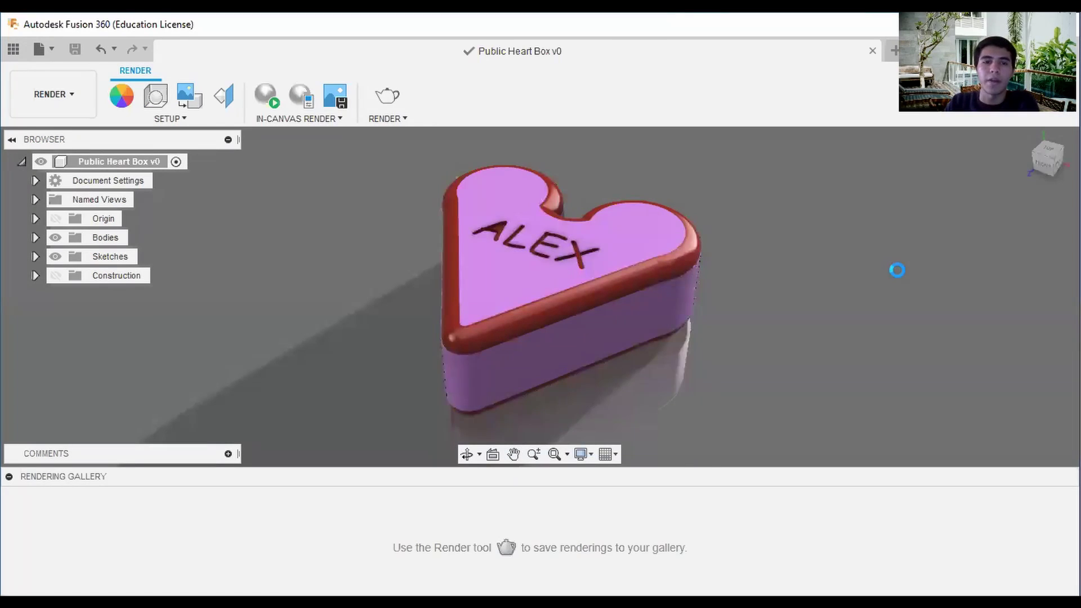
- Request a rendering of the saved heart box for the gallery
click(396, 105)
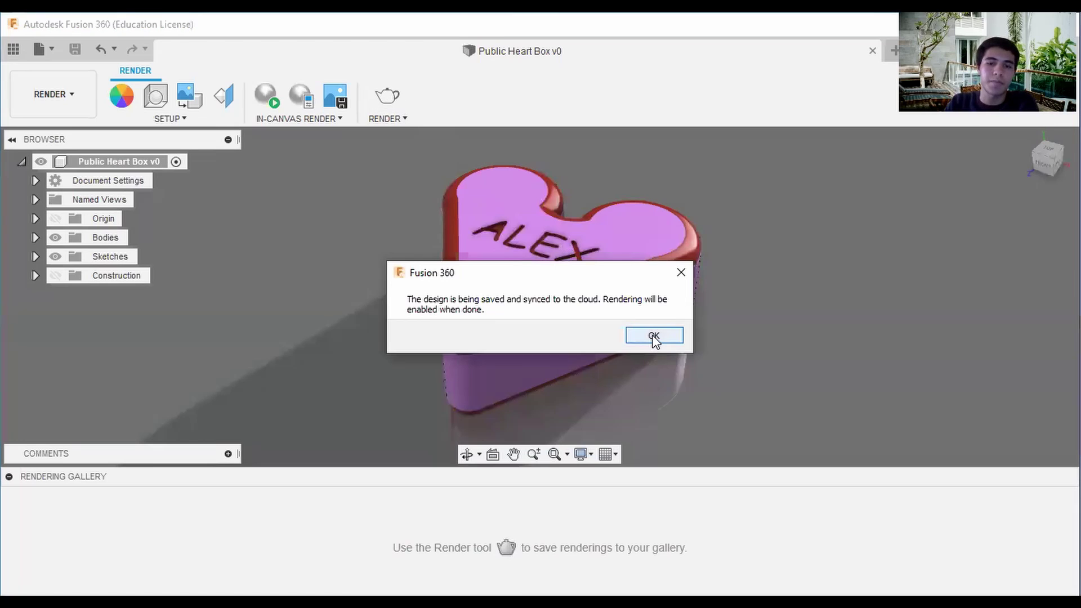
click(654, 336)
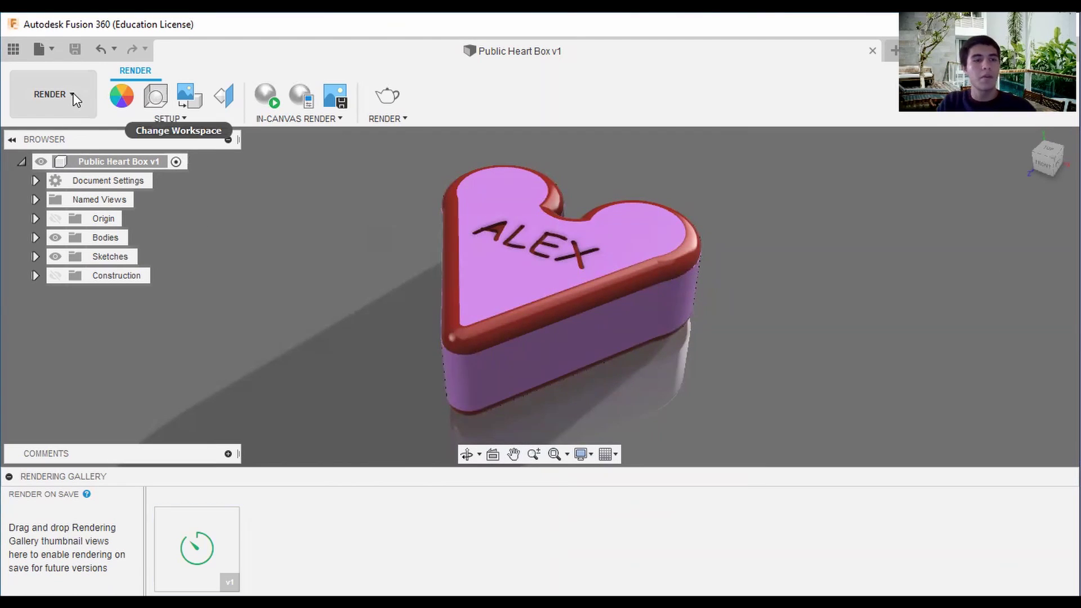
- Capture the heart box view as an image at the current document window size with anti-aliasing enabled
click(51, 51)
click(85, 302)
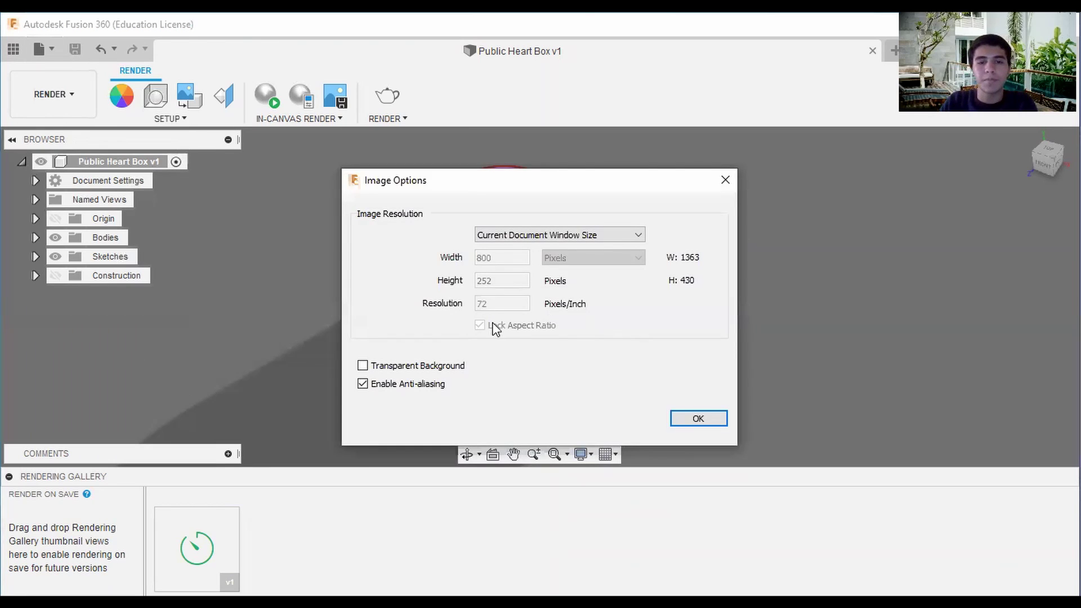
click(799, 457)
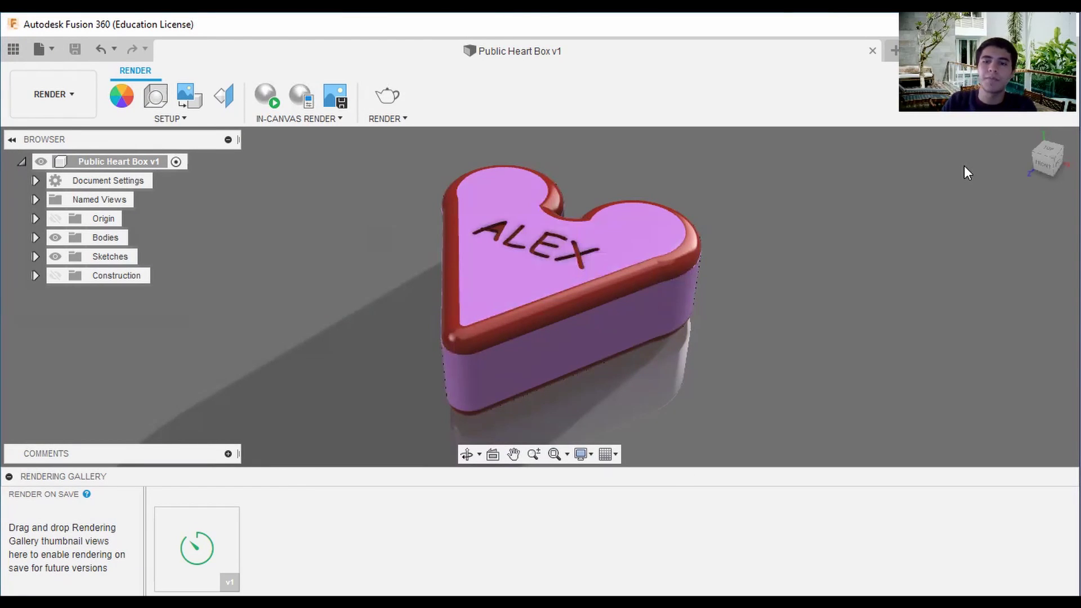